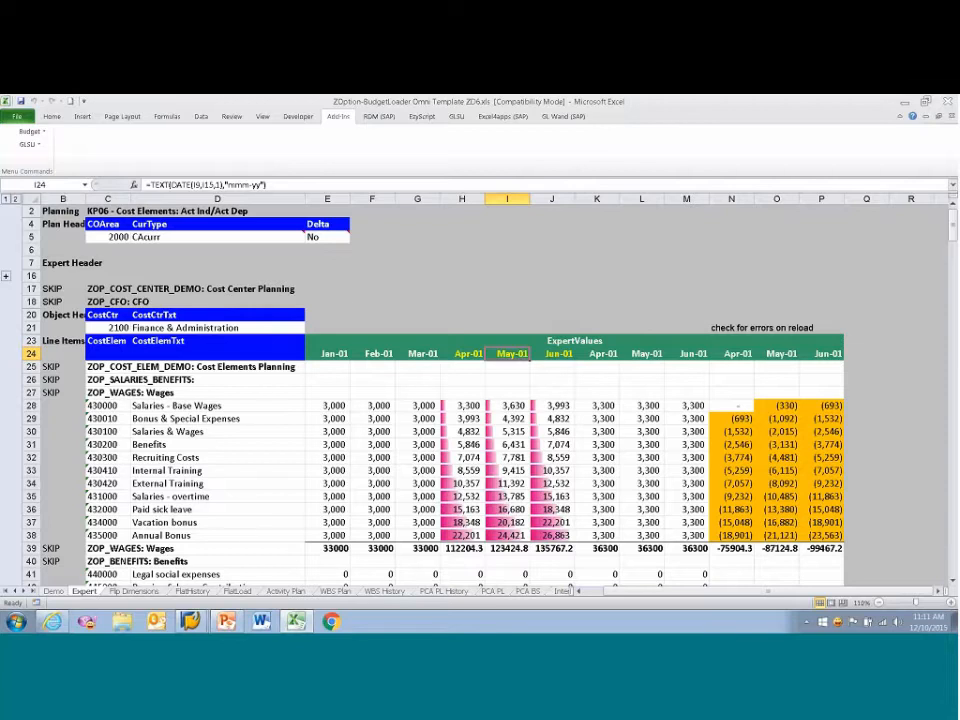
Review the existing FlatLoad, WBS Plan, WBS History, PCA PL History and Expert sheets as template examples.
click(240, 592)
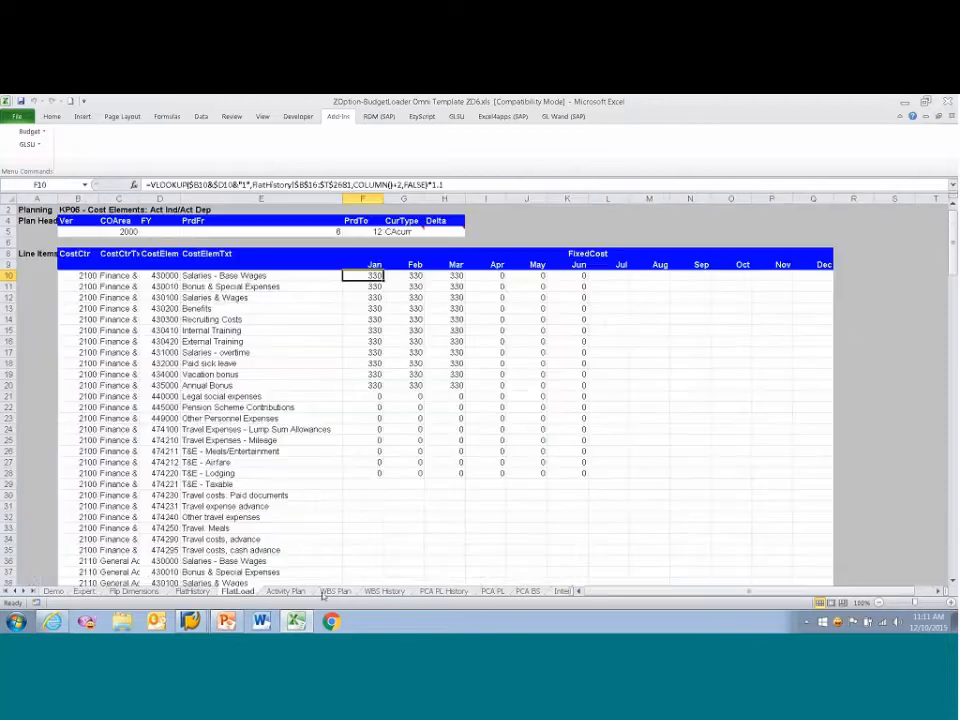
click(330, 592)
click(382, 592)
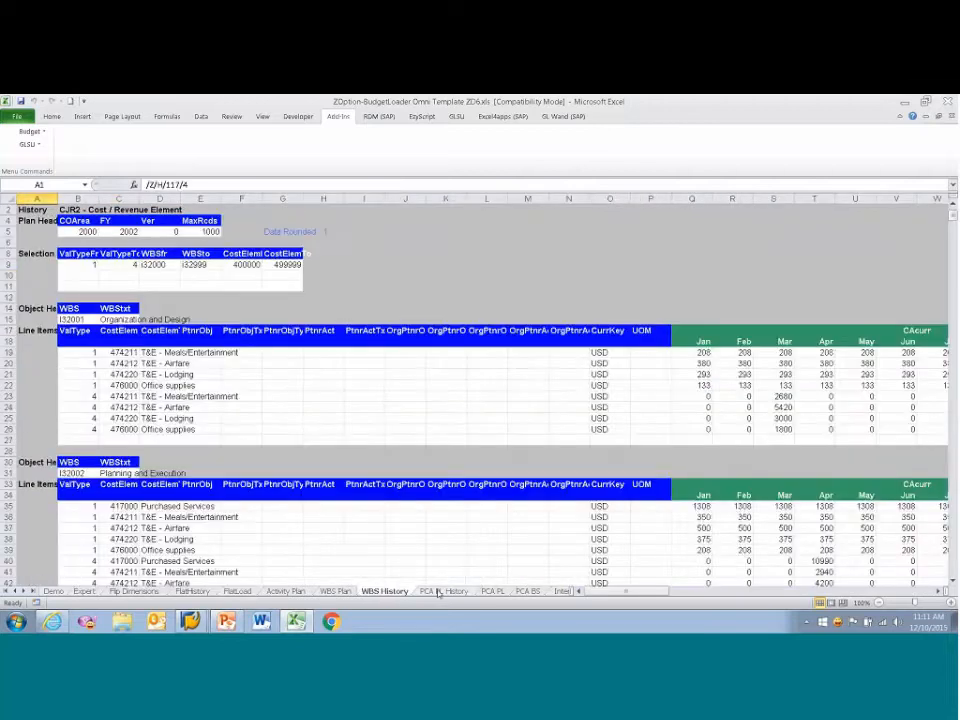
click(443, 592)
click(84, 592)
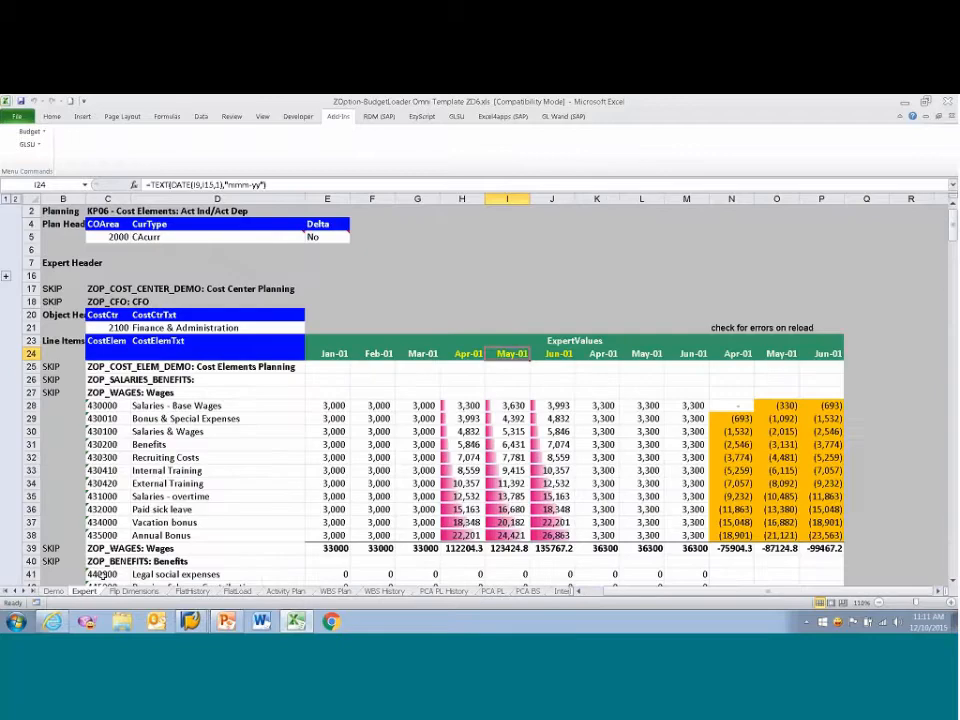
Initialize the budget loader on the empty Demo sheet and log on to SAP with the account password.
click(55, 592)
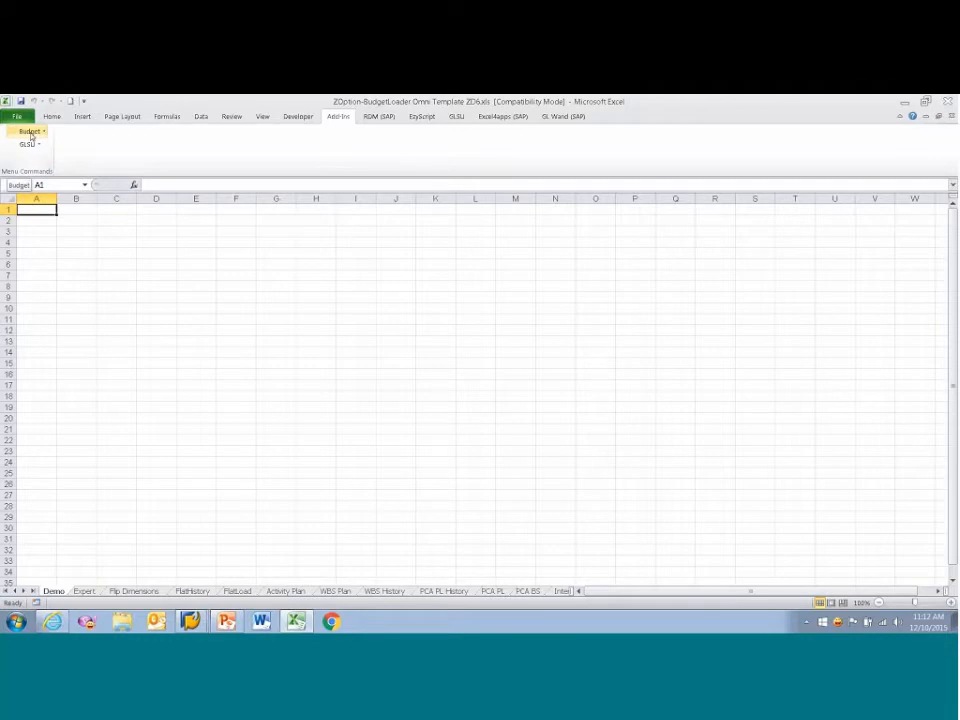
click(31, 132)
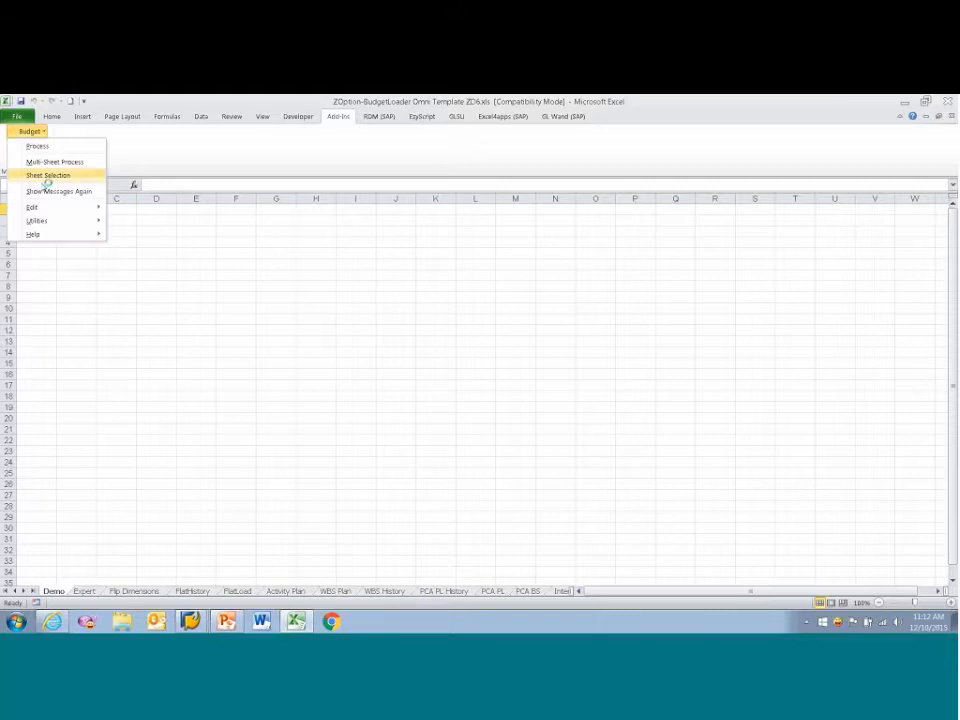
mouse_move(47, 222)
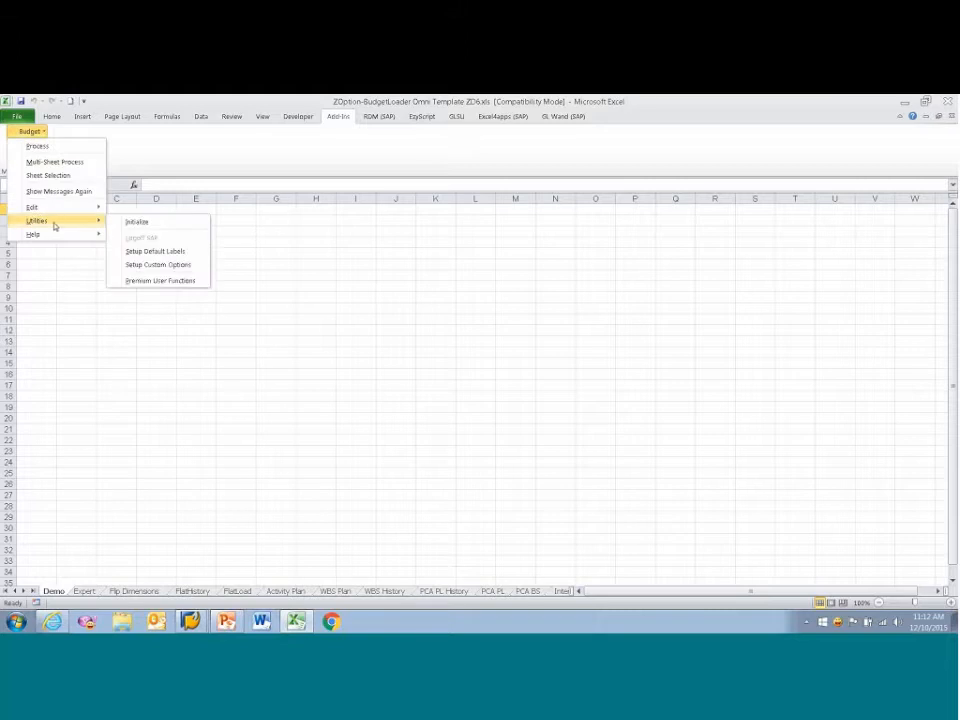
click(156, 222)
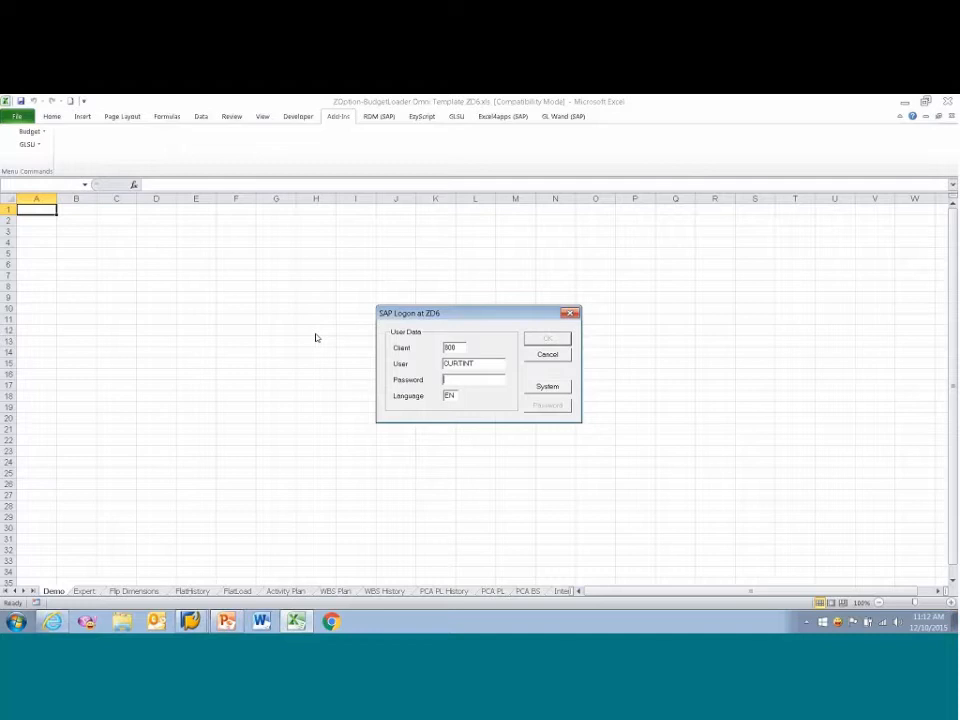
text(**********)
key(Return)
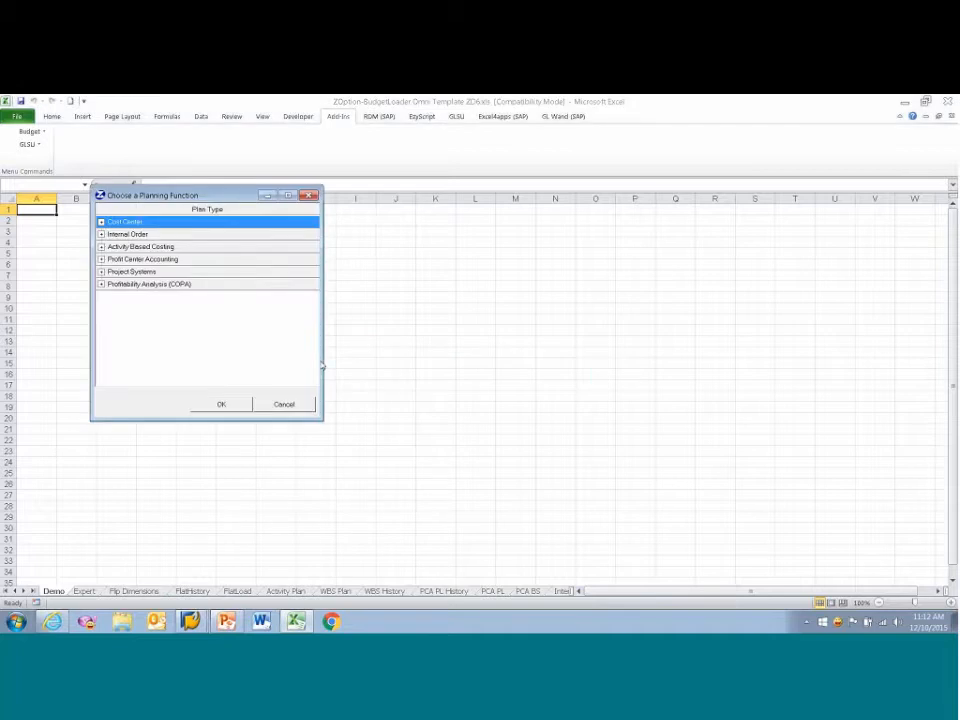
Choose the Cost Center planning function KP06 - Cost / Activity Inputs, Cost Elements: Act Ind/Act Dep.
drag(218, 196, 355, 279)
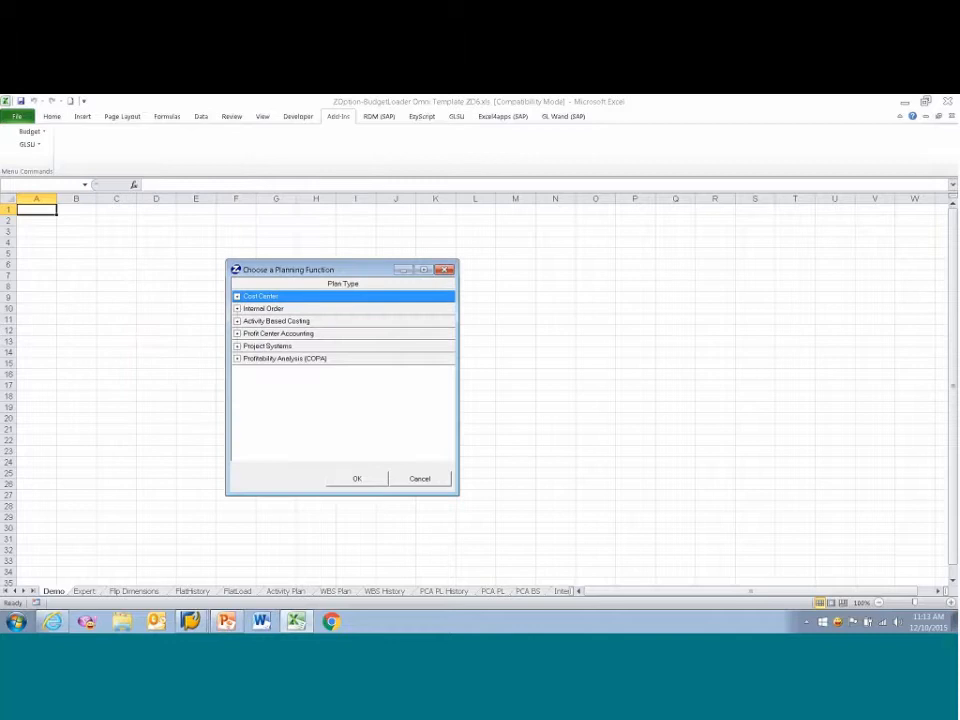
click(237, 296)
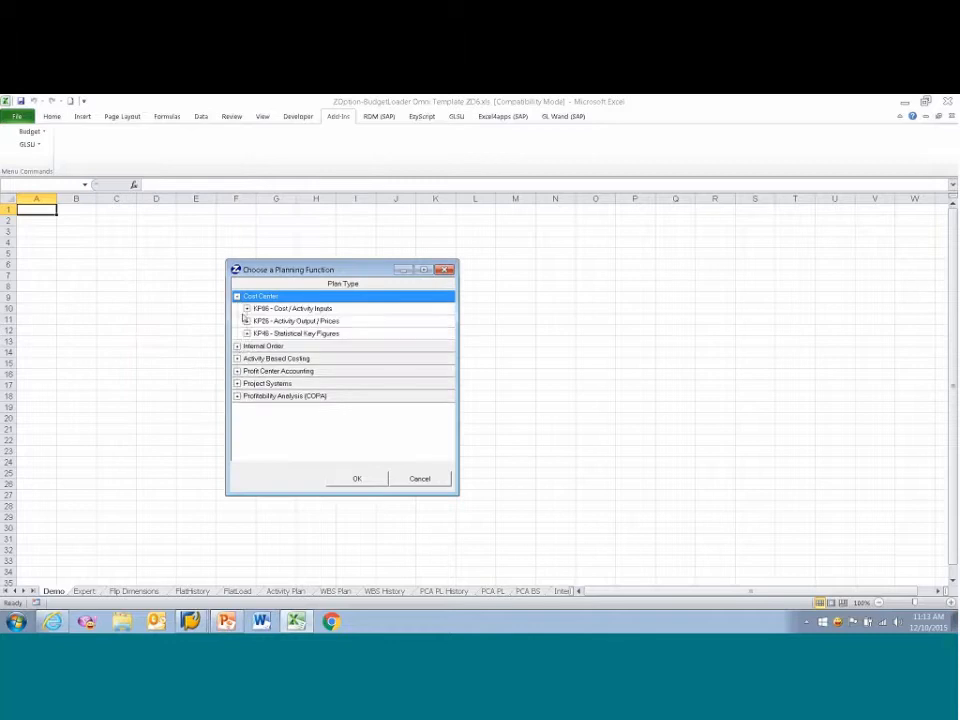
click(237, 346)
click(237, 383)
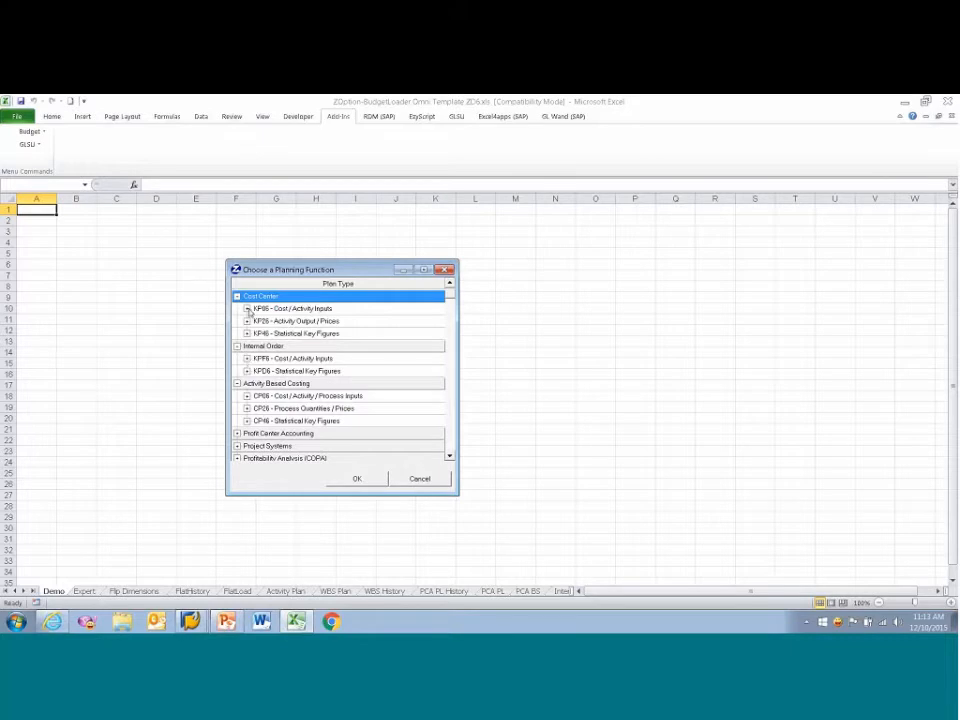
click(247, 309)
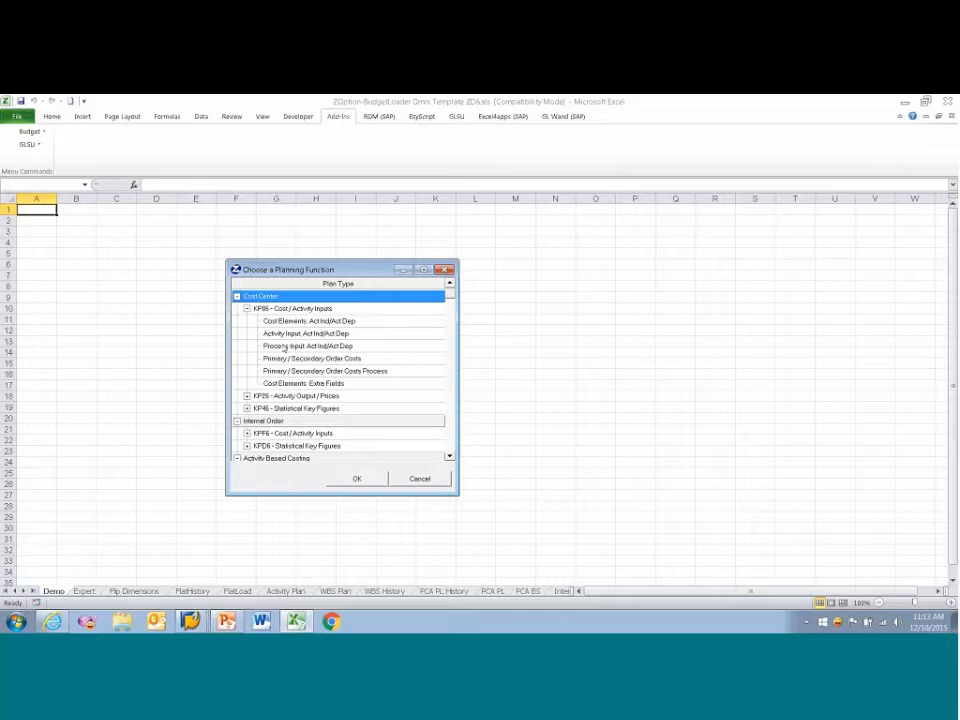
double_click(300, 322)
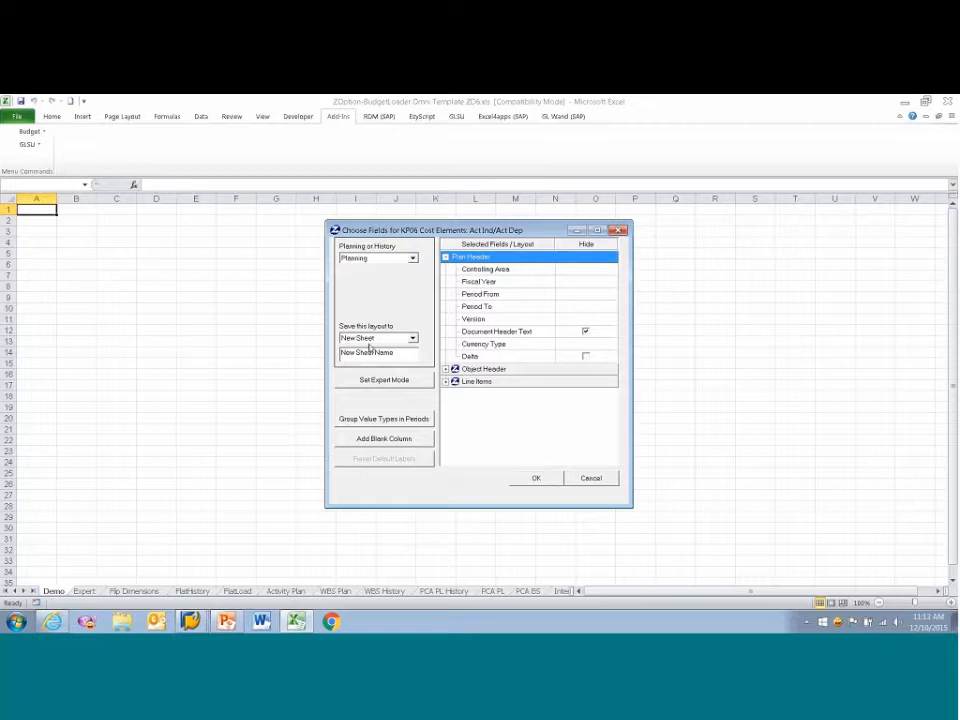
Set the layout to be saved to the Demo sheet and keep its type as Planning.
click(412, 339)
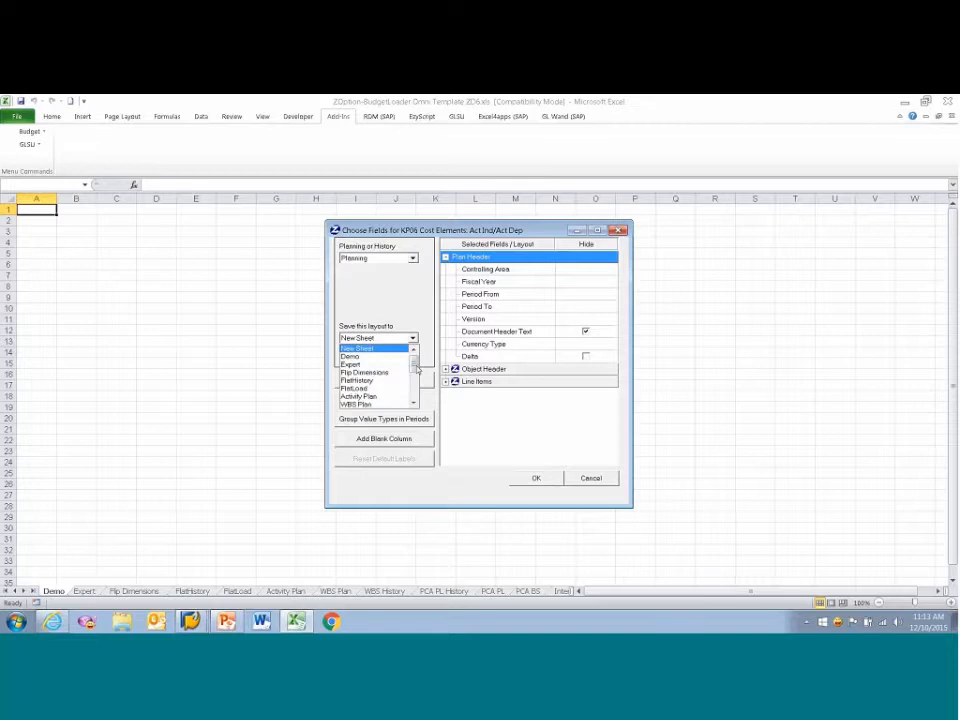
mouse_move(416, 370)
mouse_down()
mouse_move(414, 380)
mouse_move(413, 362)
mouse_up()
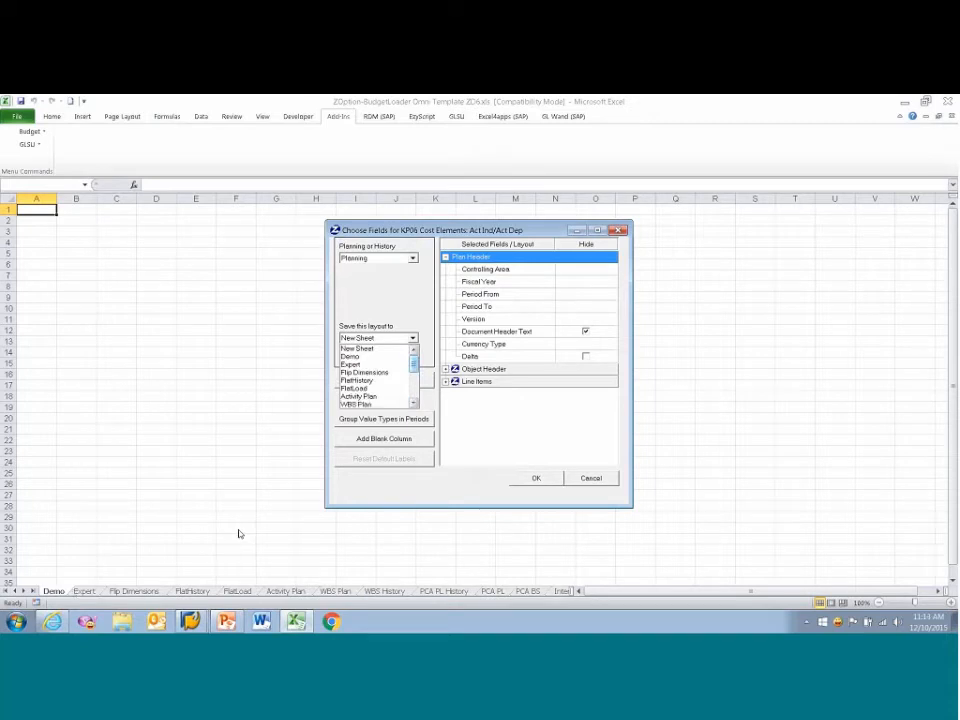
click(375, 357)
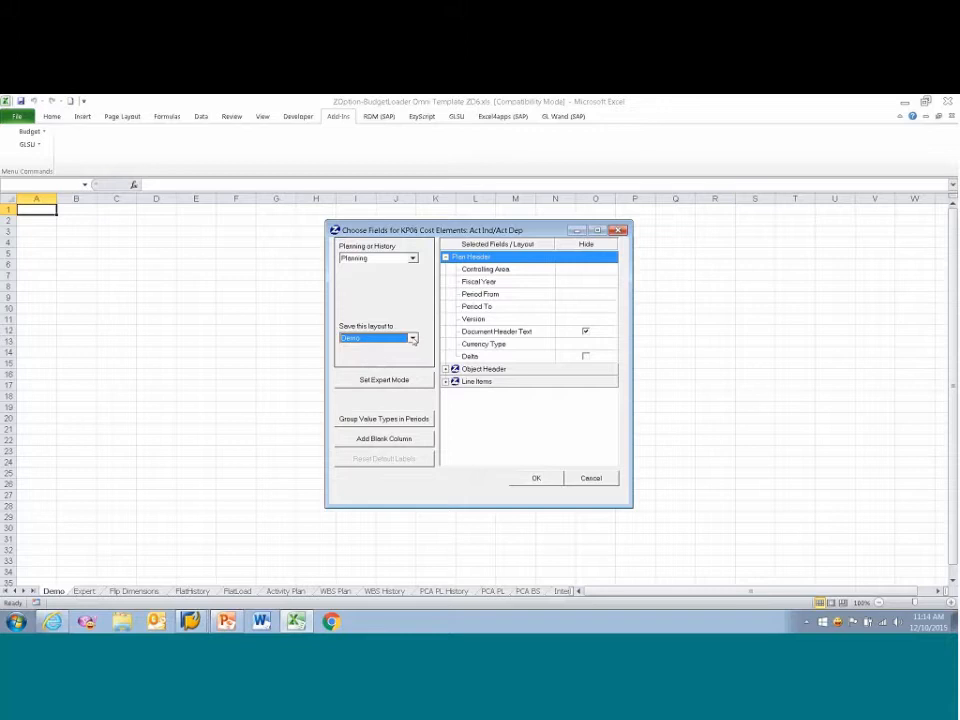
click(411, 258)
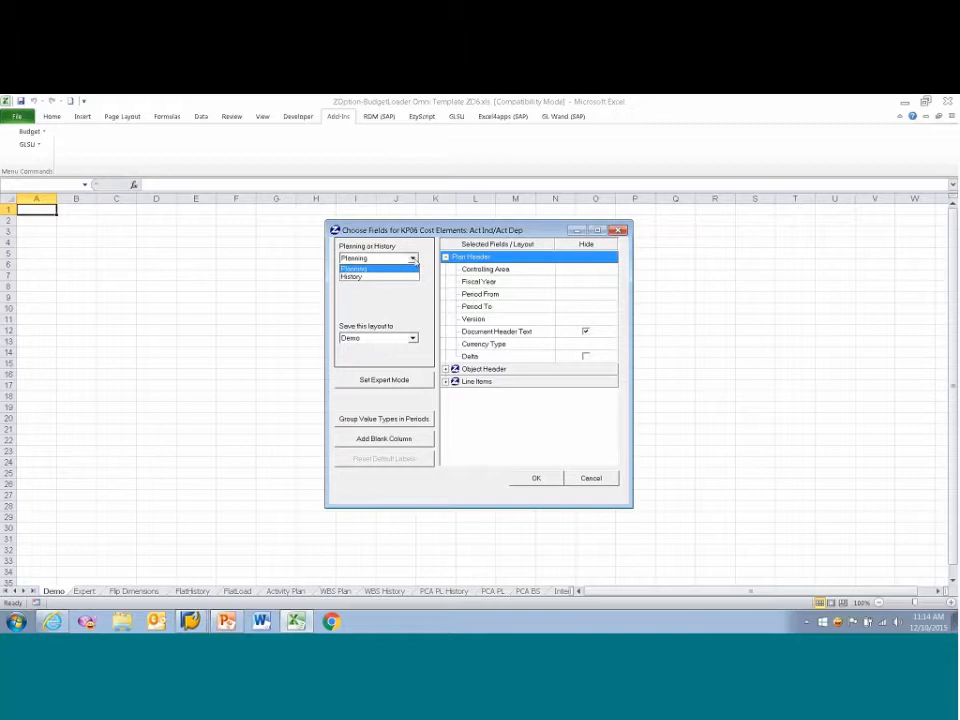
click(405, 270)
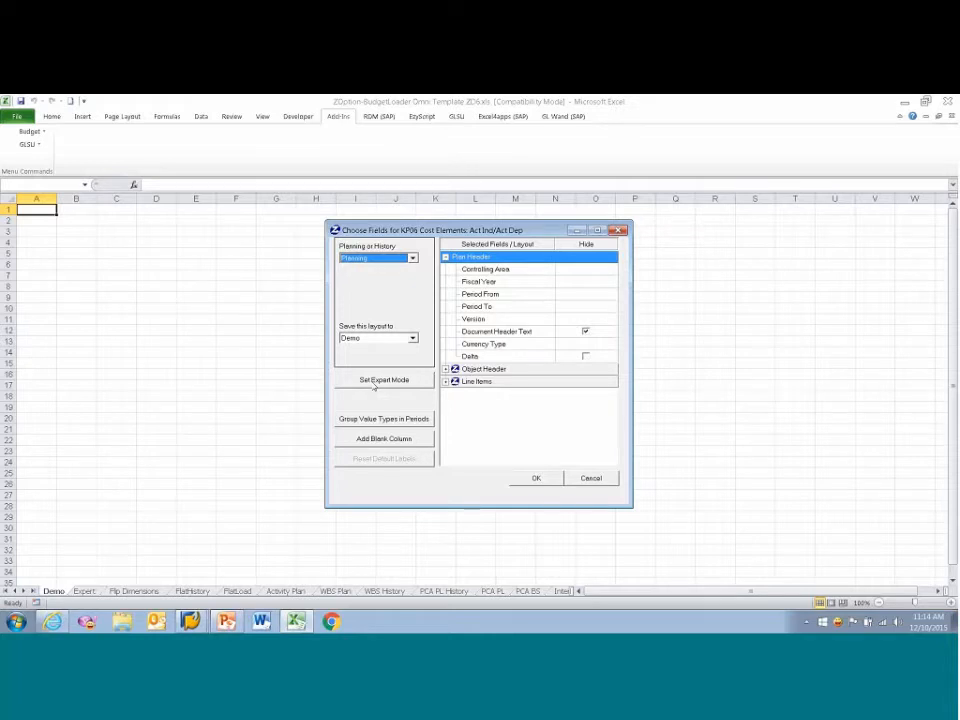
Switch the layout to expert planning mode, expand the Expert Header fields, and generate the template on the Demo sheet.
click(375, 382)
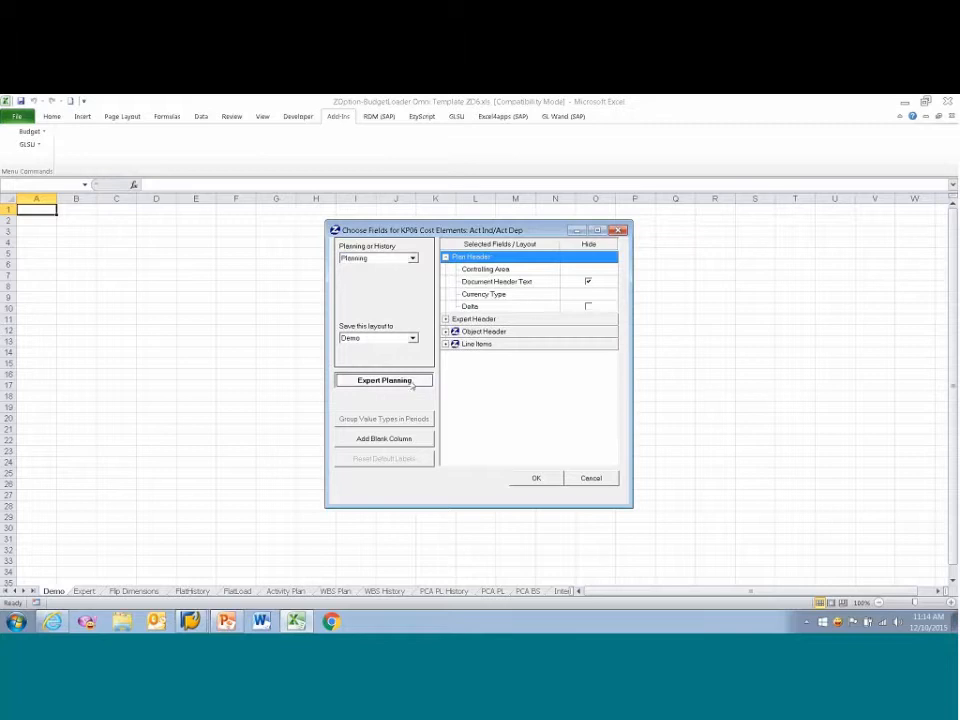
click(446, 319)
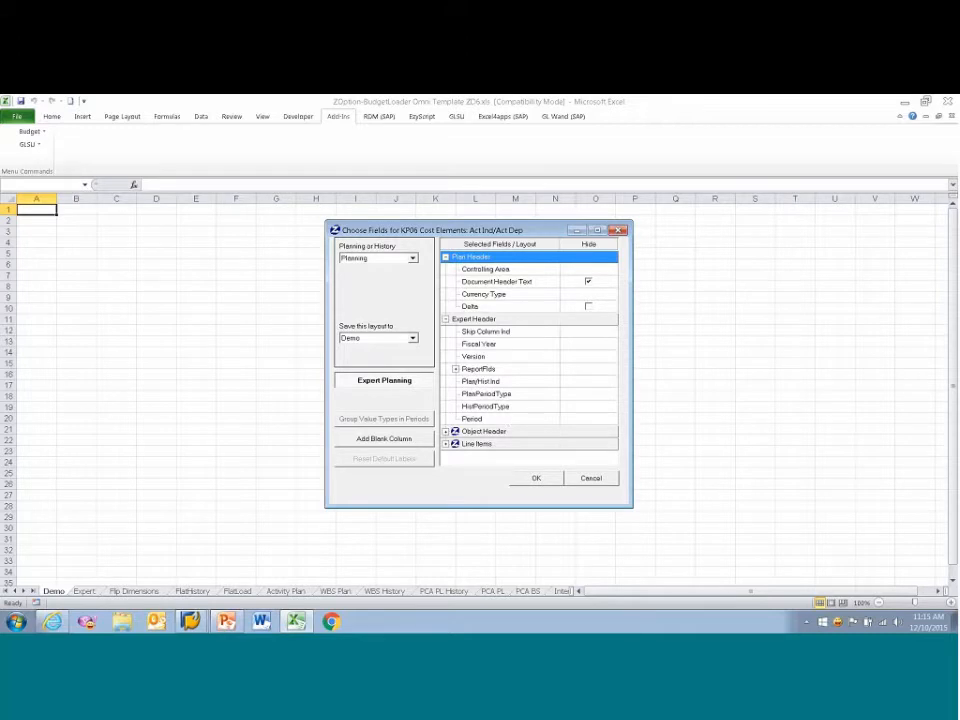
click(537, 480)
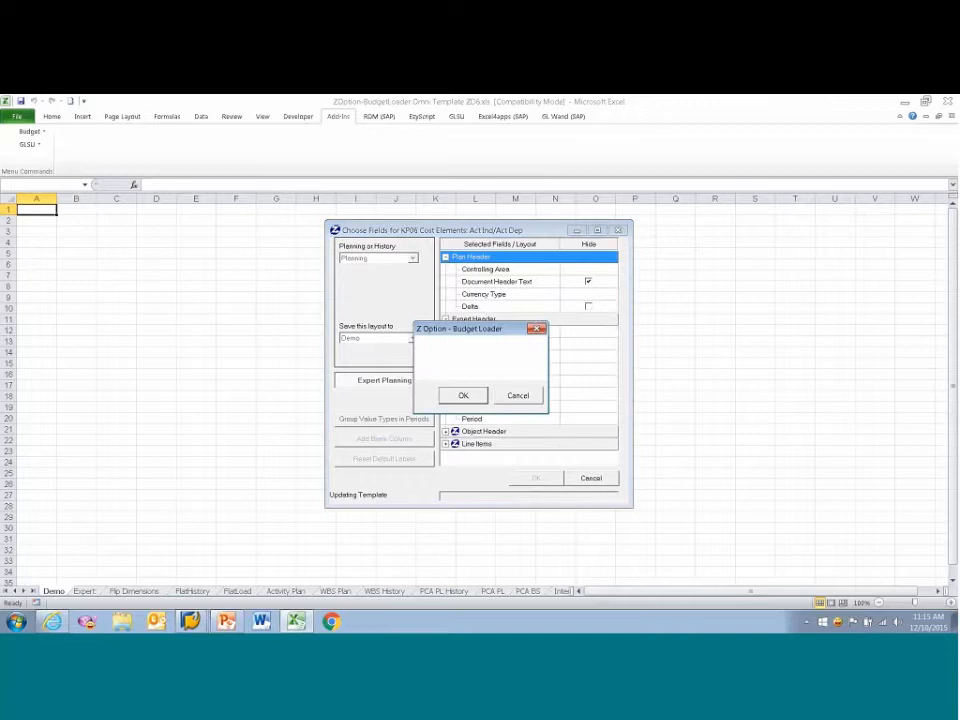
click(464, 396)
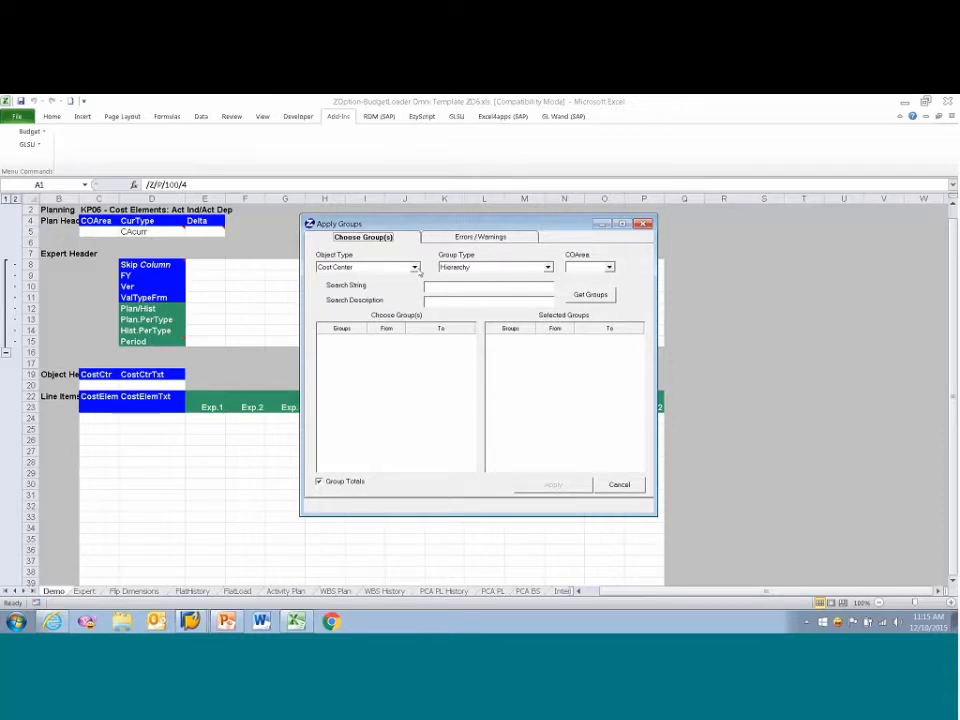
Set the group search to object type Cost Center, group type Other Sets and controlling area 2000.
click(414, 267)
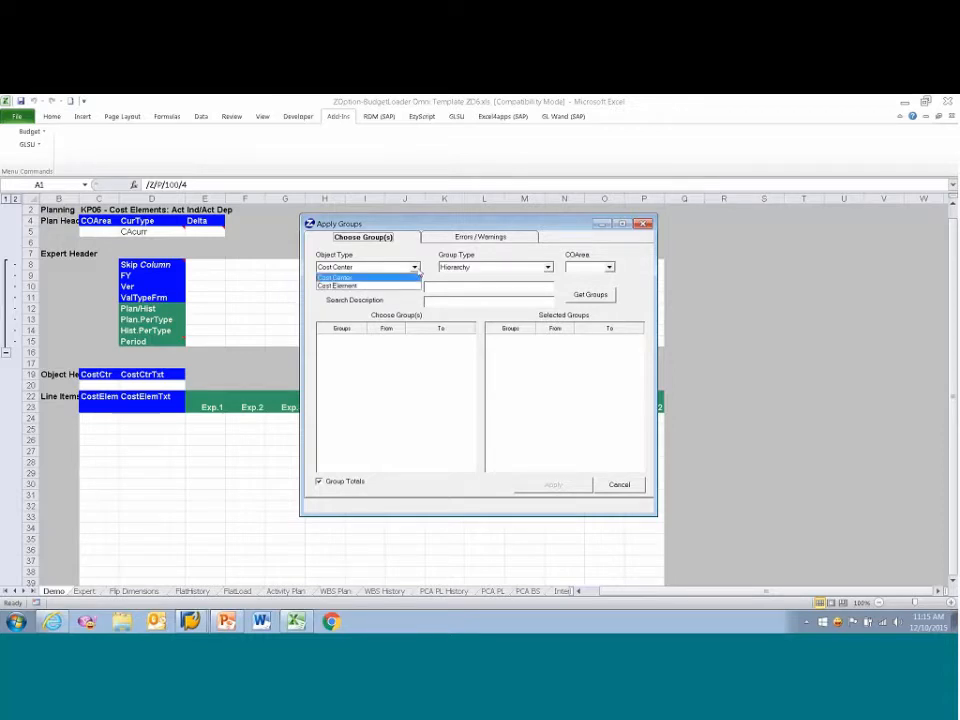
click(368, 276)
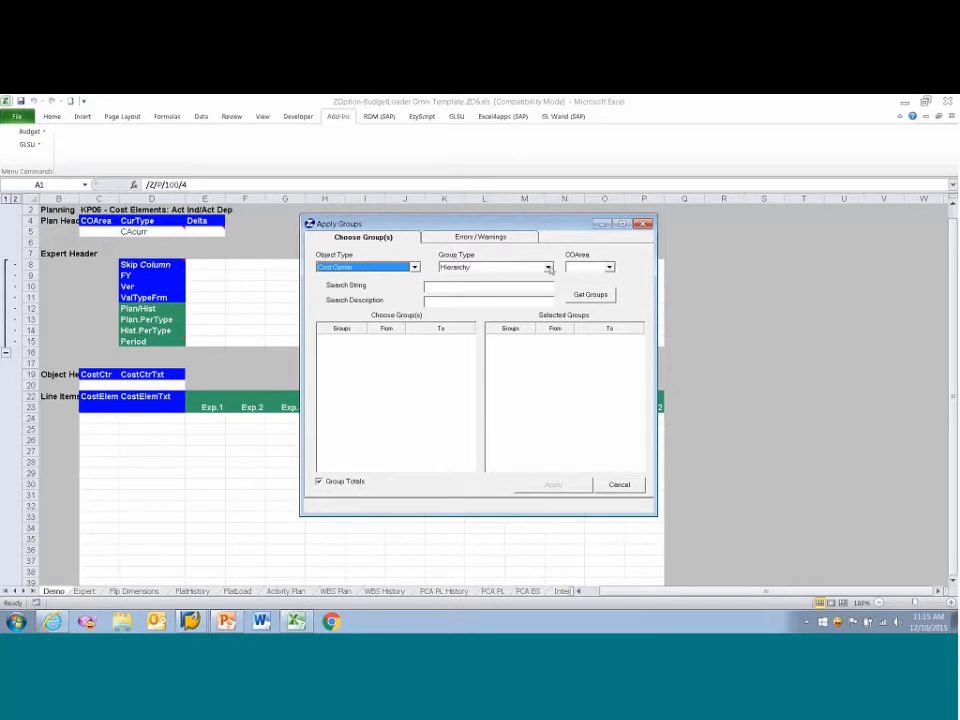
click(443, 266)
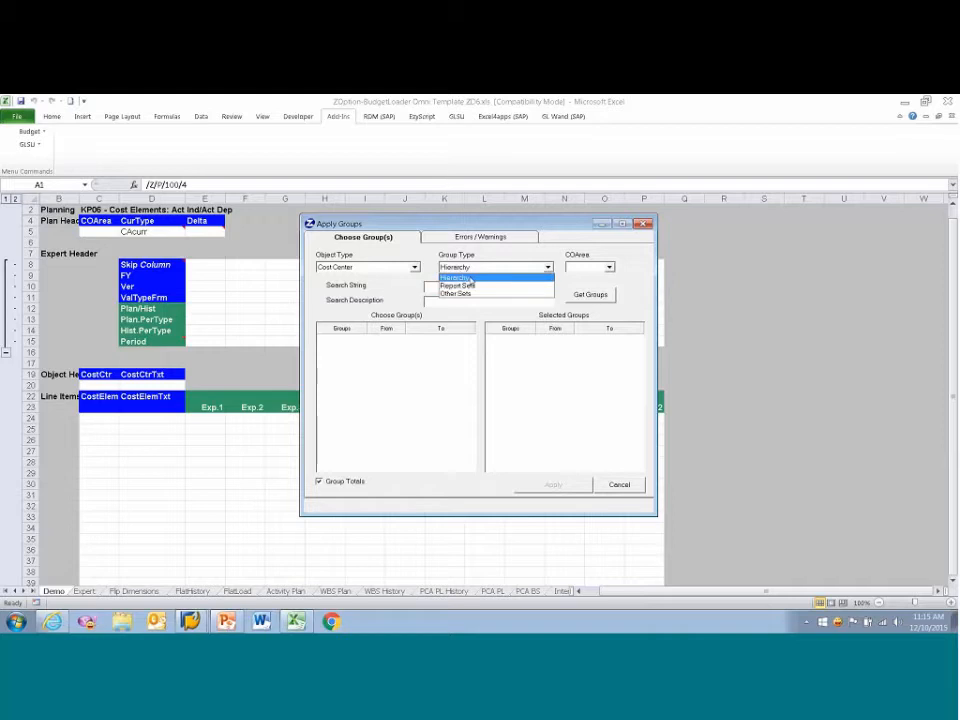
click(511, 294)
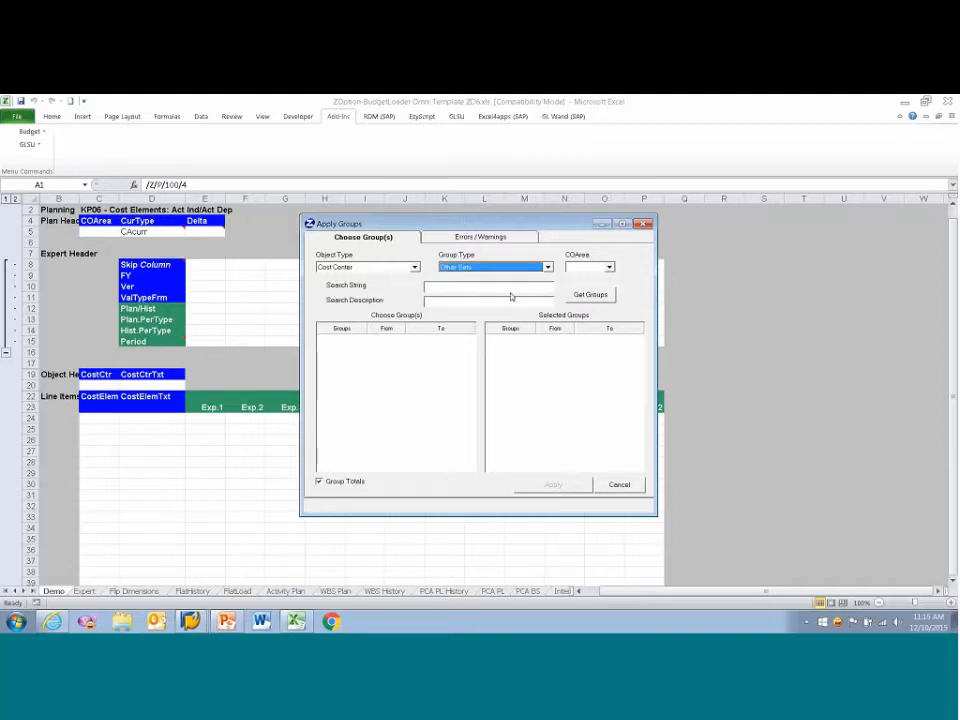
click(593, 268)
text(2000)
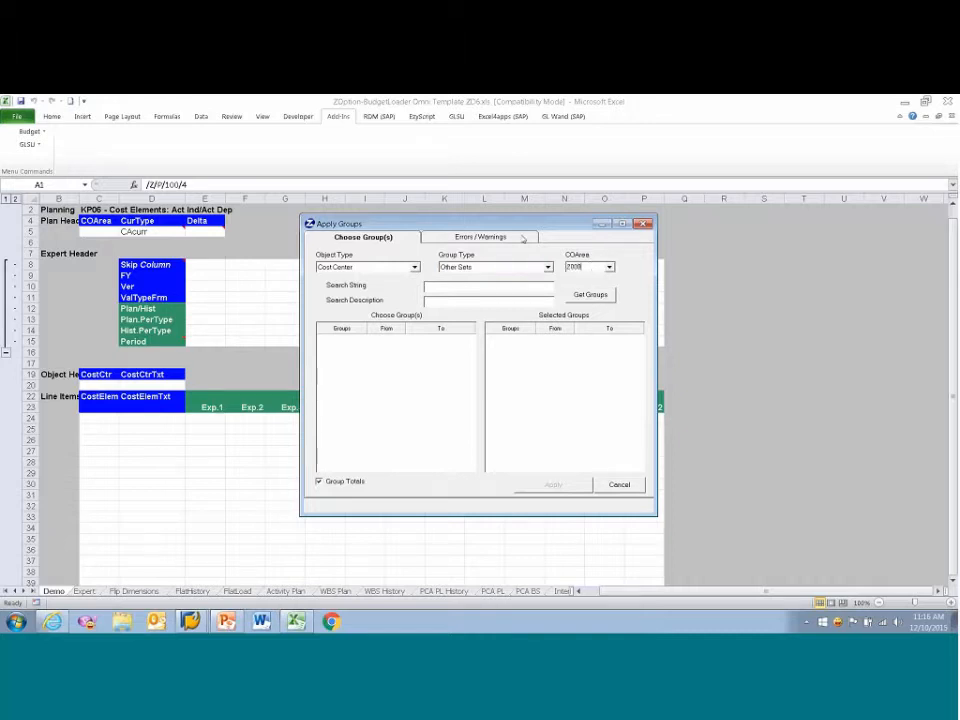
Search the cost center groups for zop* and add ZOP_COST_CENTER_DEMO to the selected groups.
click(493, 288)
text(zop*)
click(589, 295)
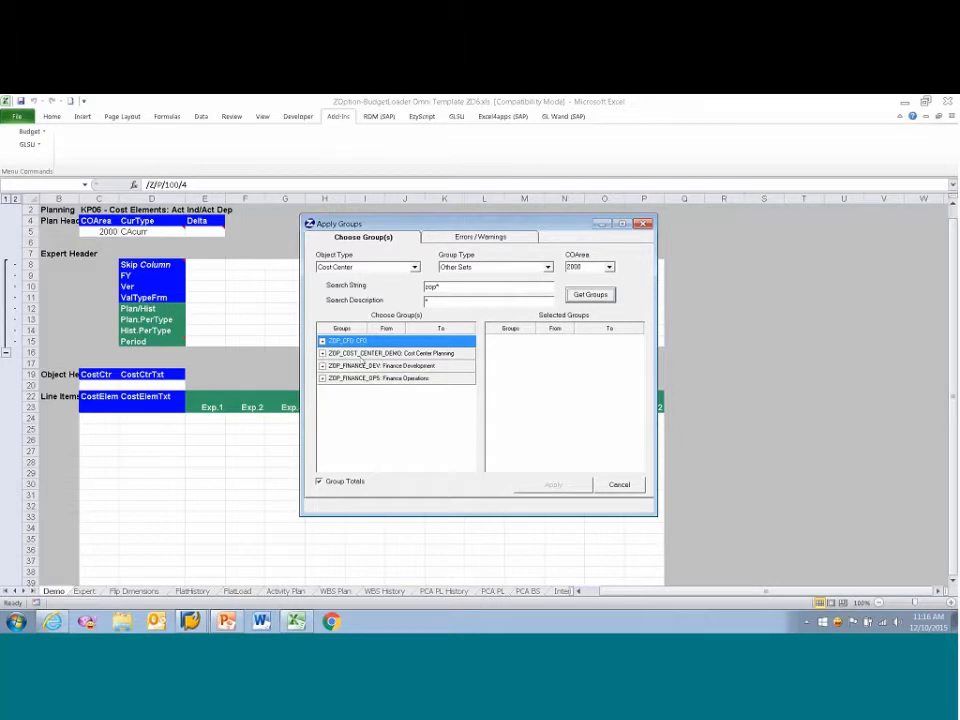
double_click(390, 355)
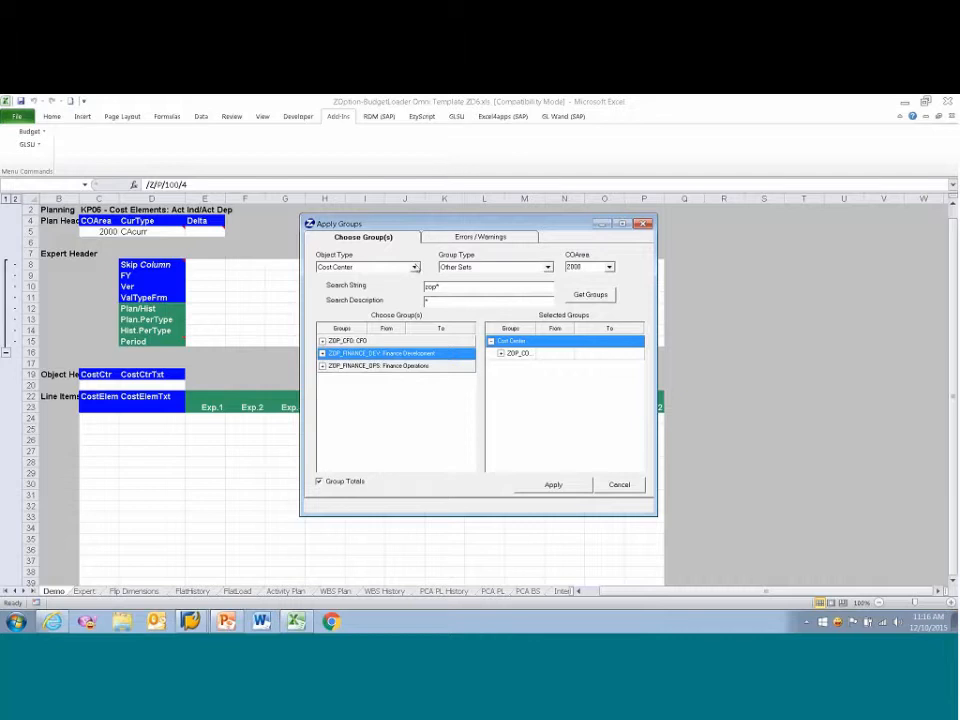
Find the Cost Element groups matching zop*, add ZOP_COST_ELEM_DEMO, and apply the selected groups with group totals to the sheet.
click(415, 268)
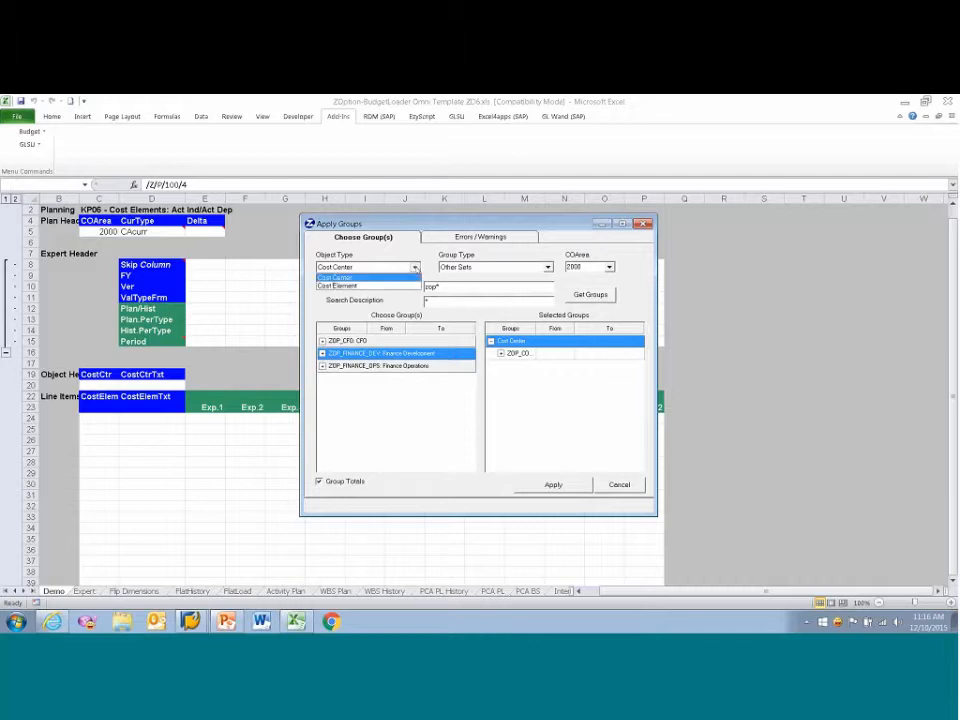
click(375, 287)
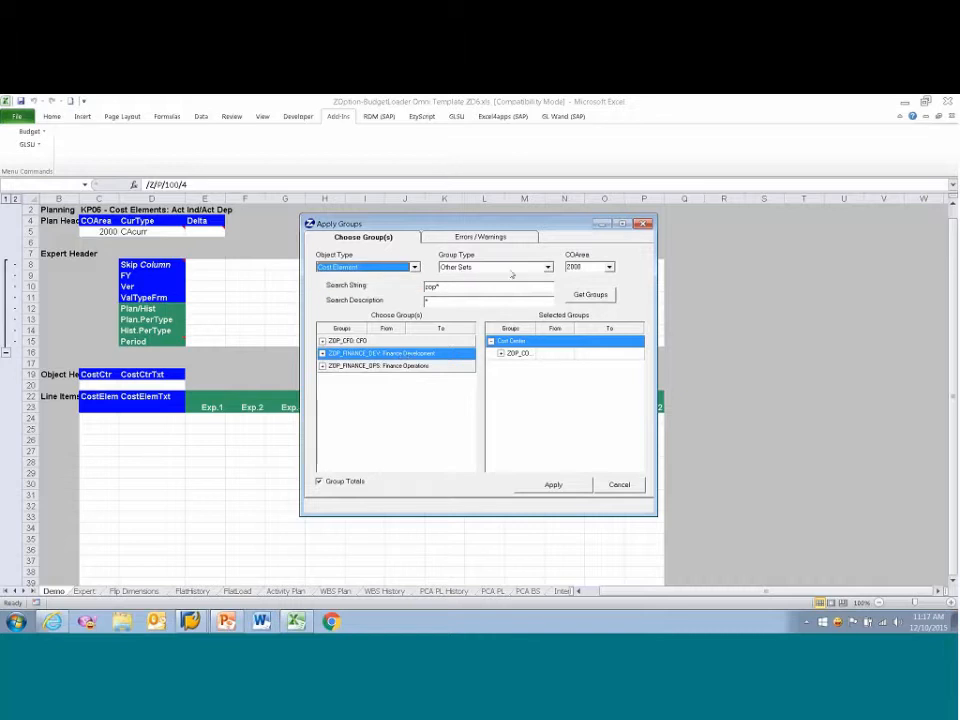
double_click(461, 289)
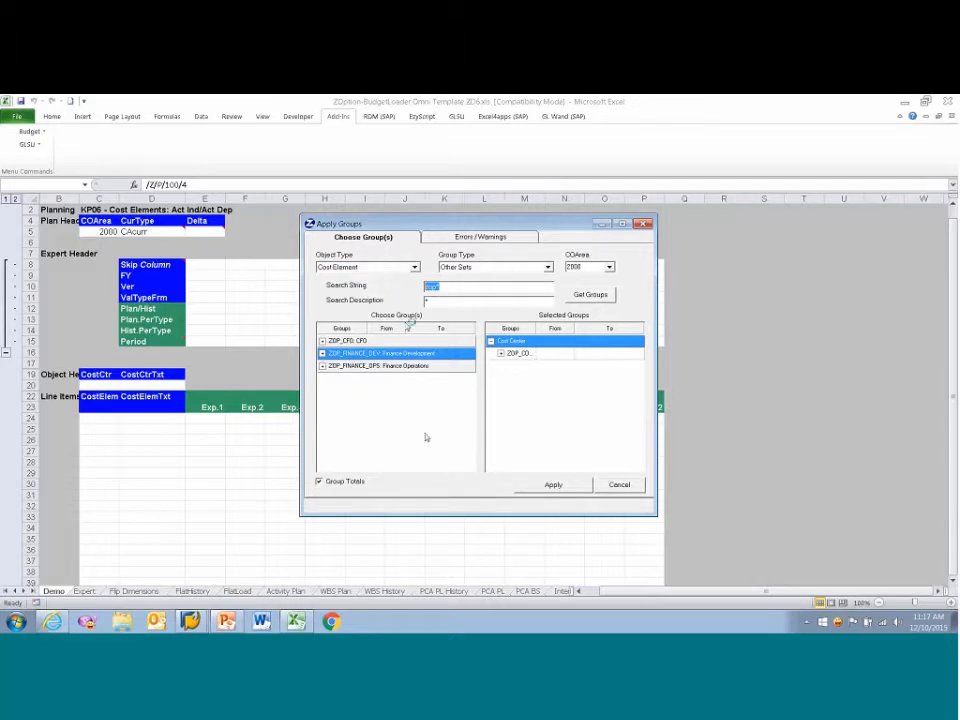
click(592, 296)
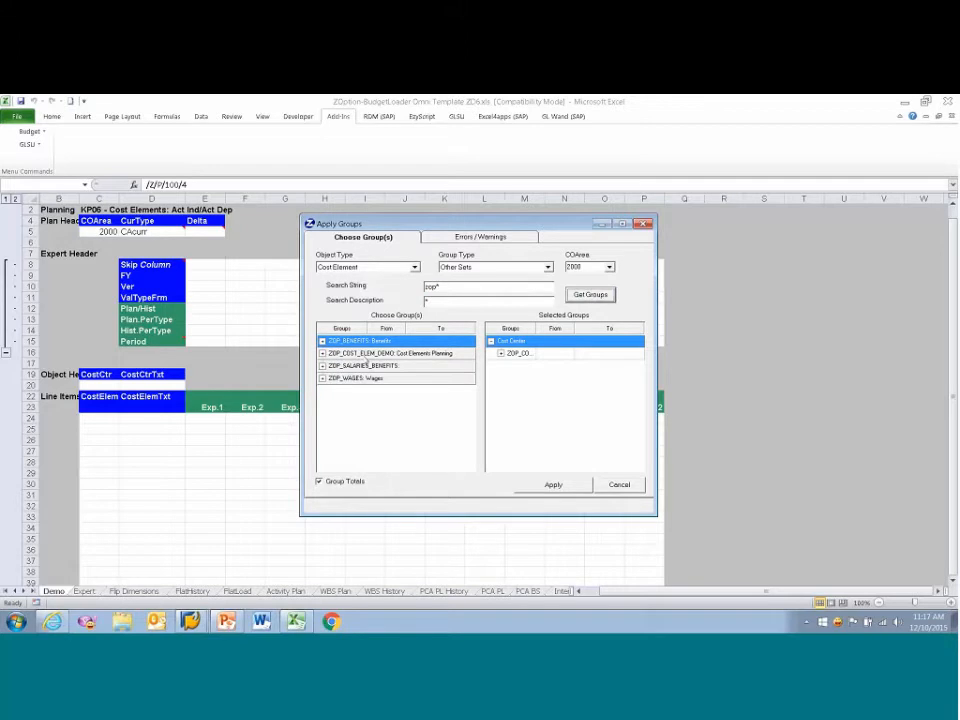
double_click(366, 356)
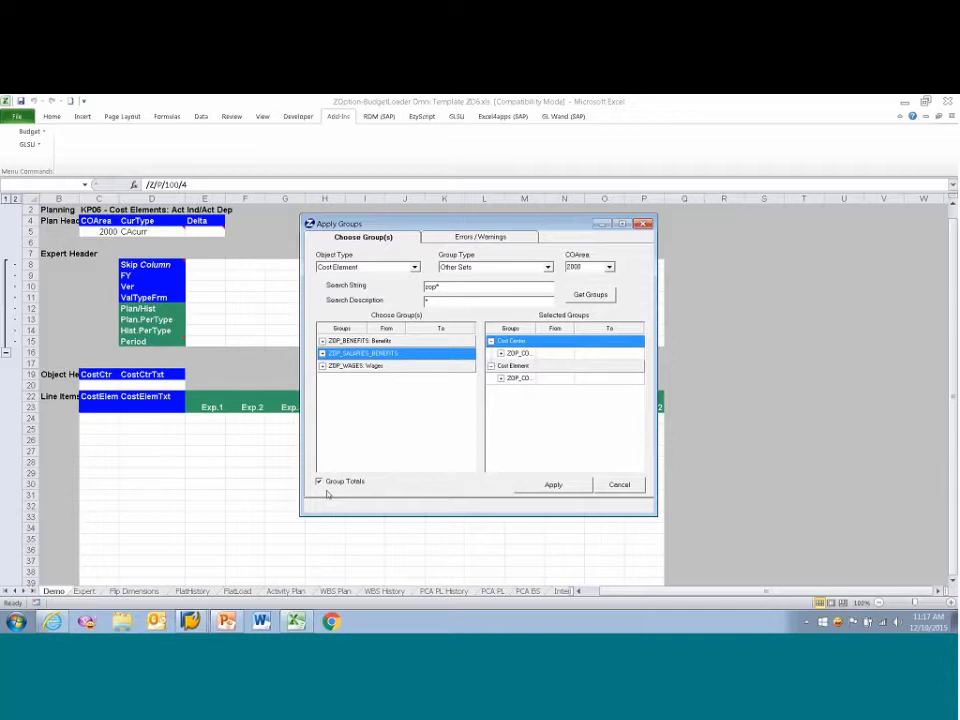
click(548, 486)
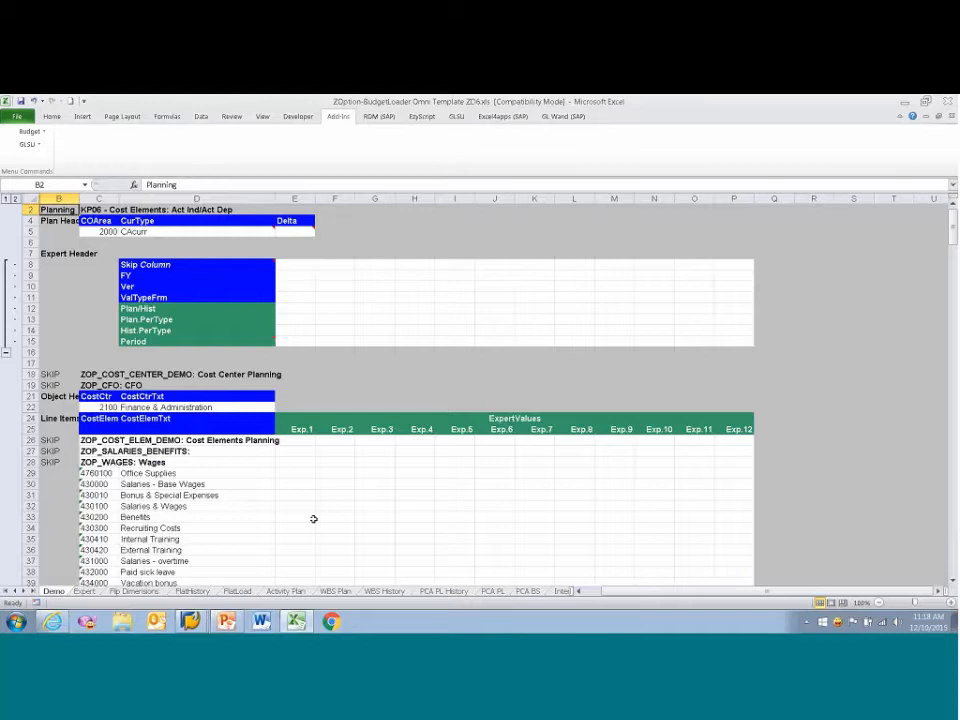
Examine the generated Demo sheet for its cost center blocks, cost element groups and group total rows.
scroll(265, 525, down, 12)
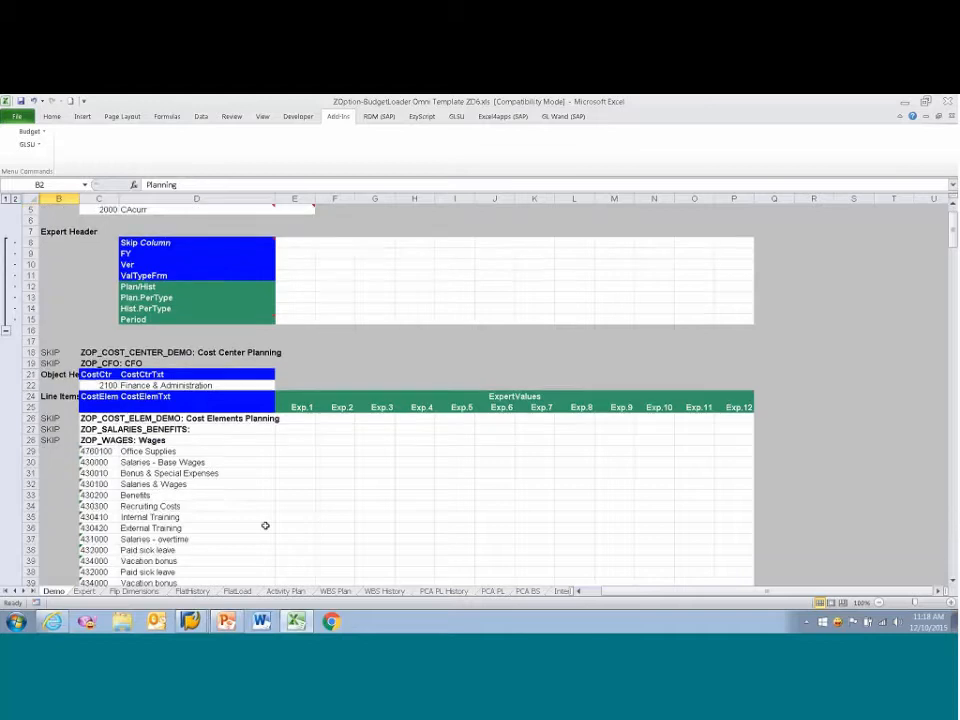
scroll(265, 525, up, 7)
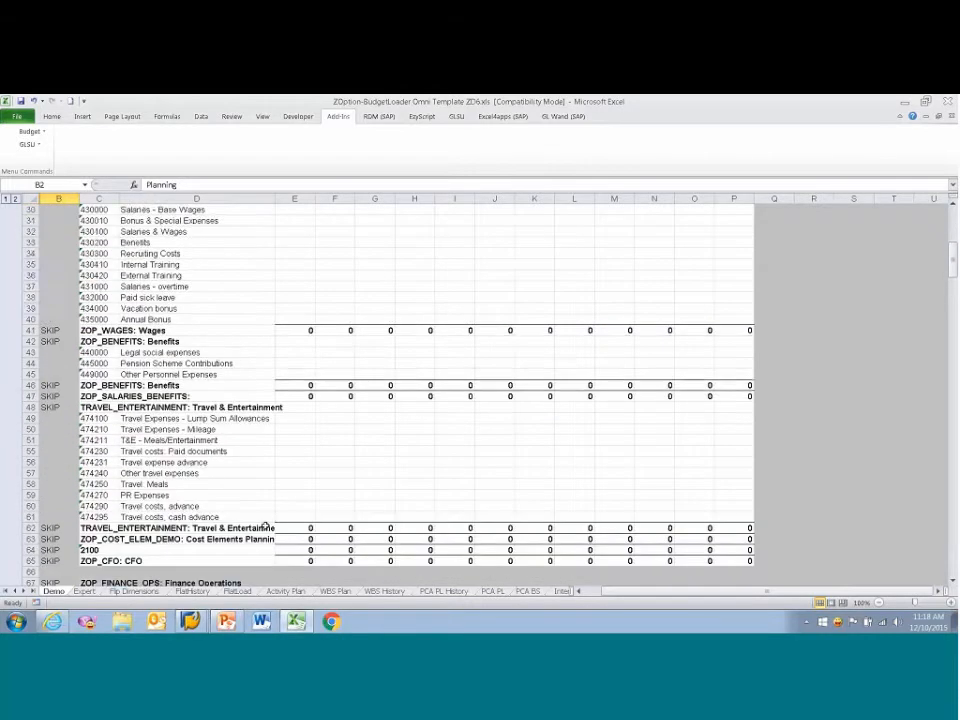
scroll(265, 525, down, 20)
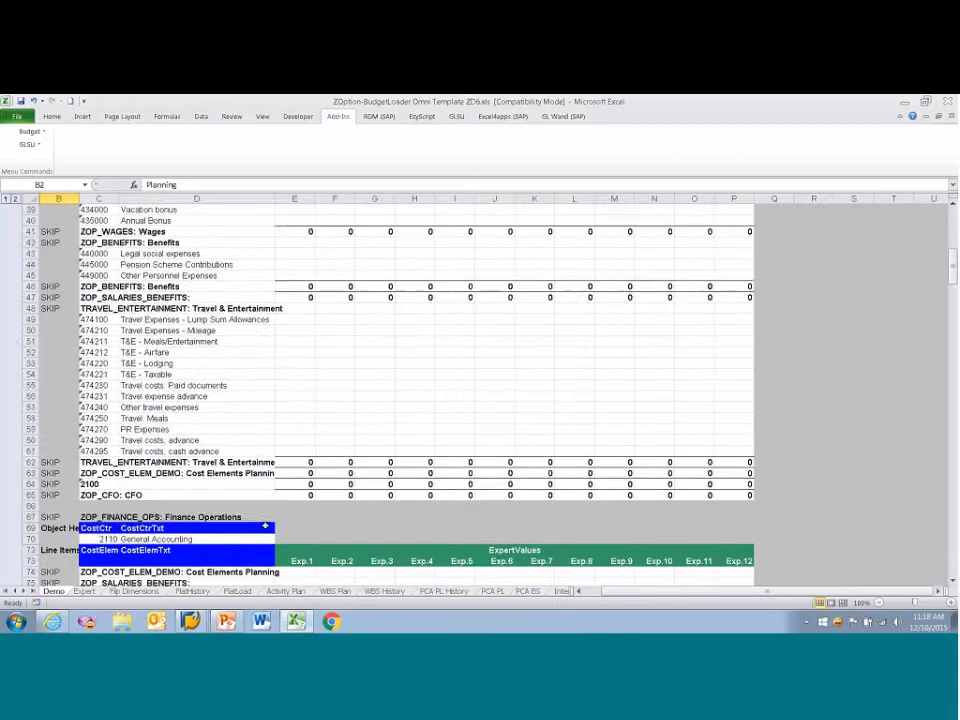
scroll(265, 525, down, 20)
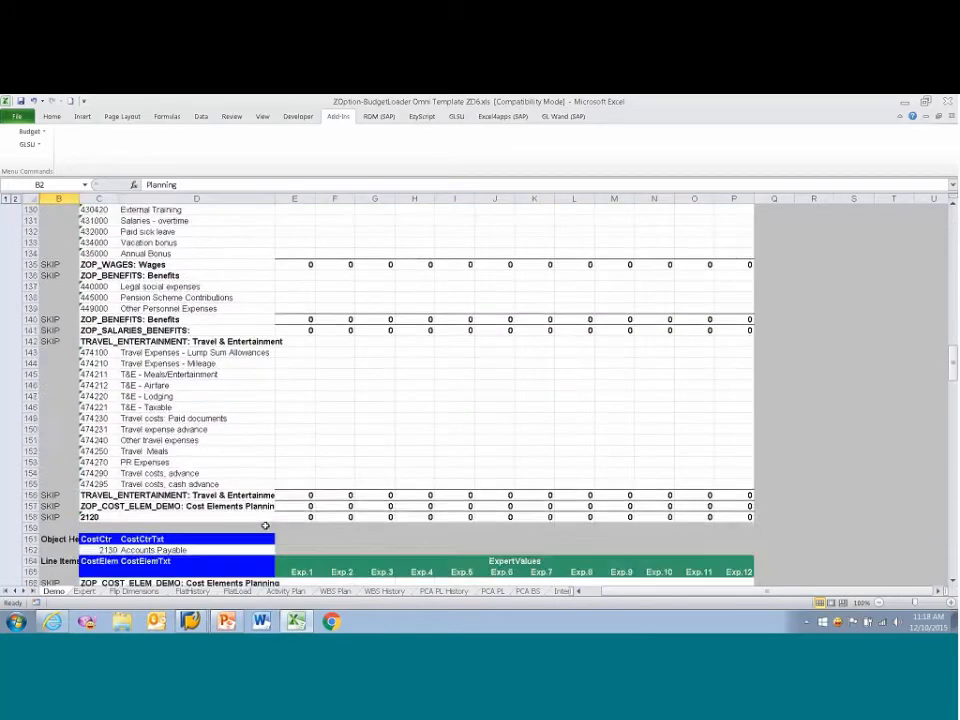
scroll(265, 525, up, 7)
scroll(265, 525, down, 2)
scroll(265, 525, down, 3)
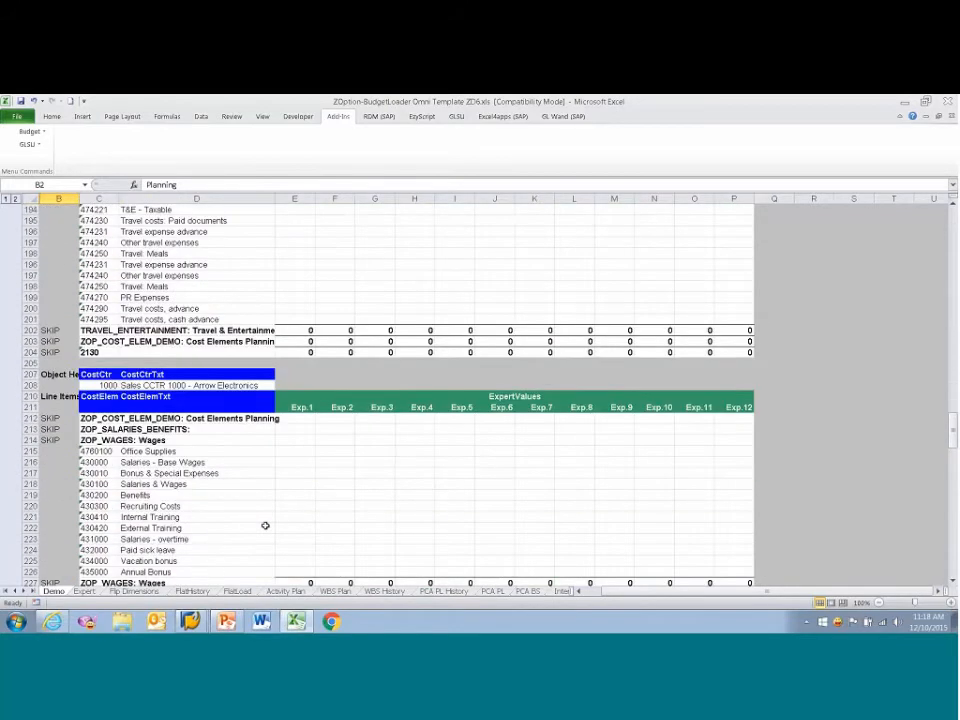
scroll(265, 525, up, 15)
scroll(265, 525, up, 20)
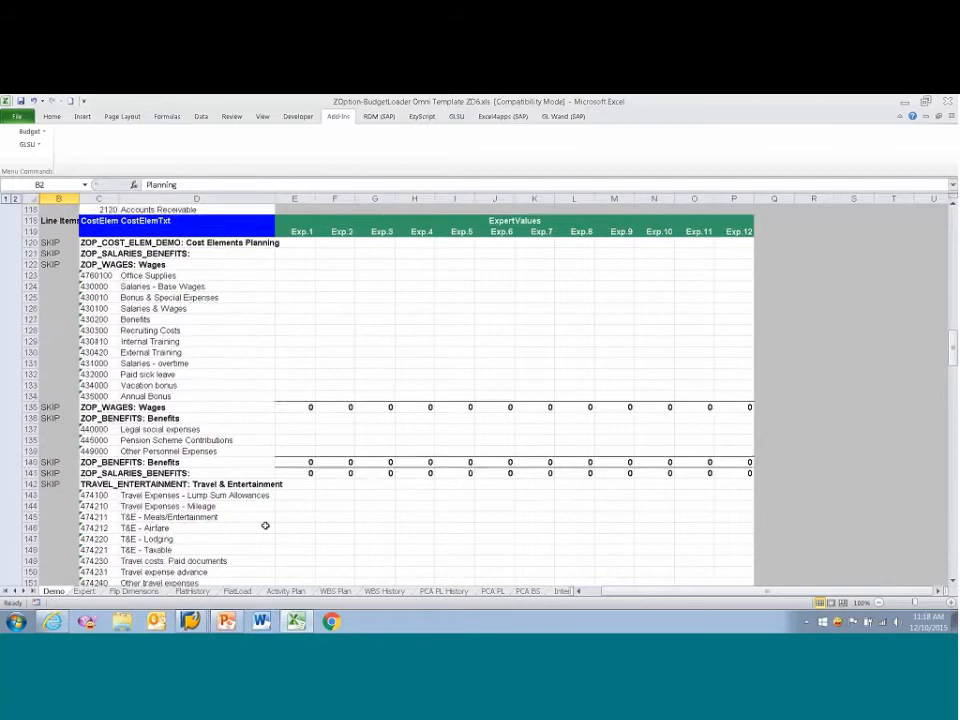
scroll(265, 525, up, 20)
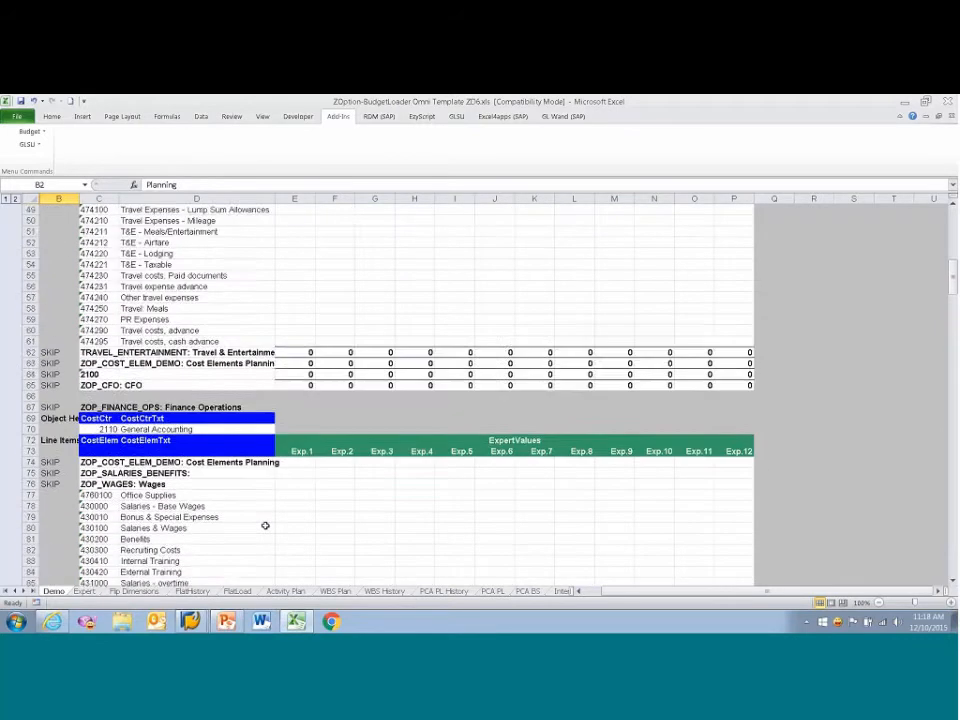
scroll(265, 525, down, 1)
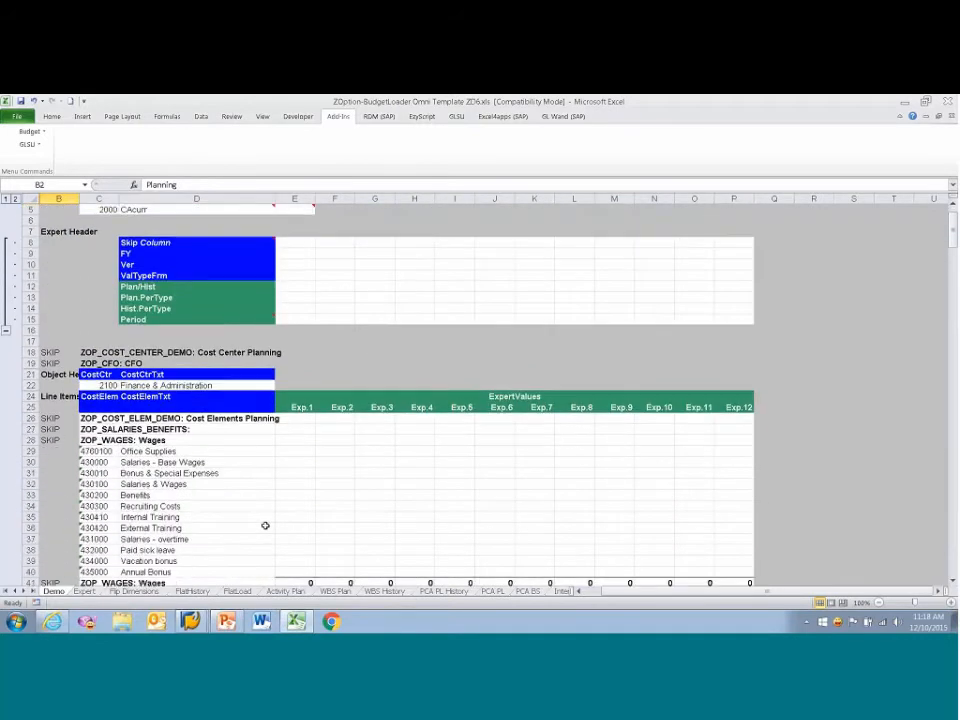
scroll(265, 525, down, 2)
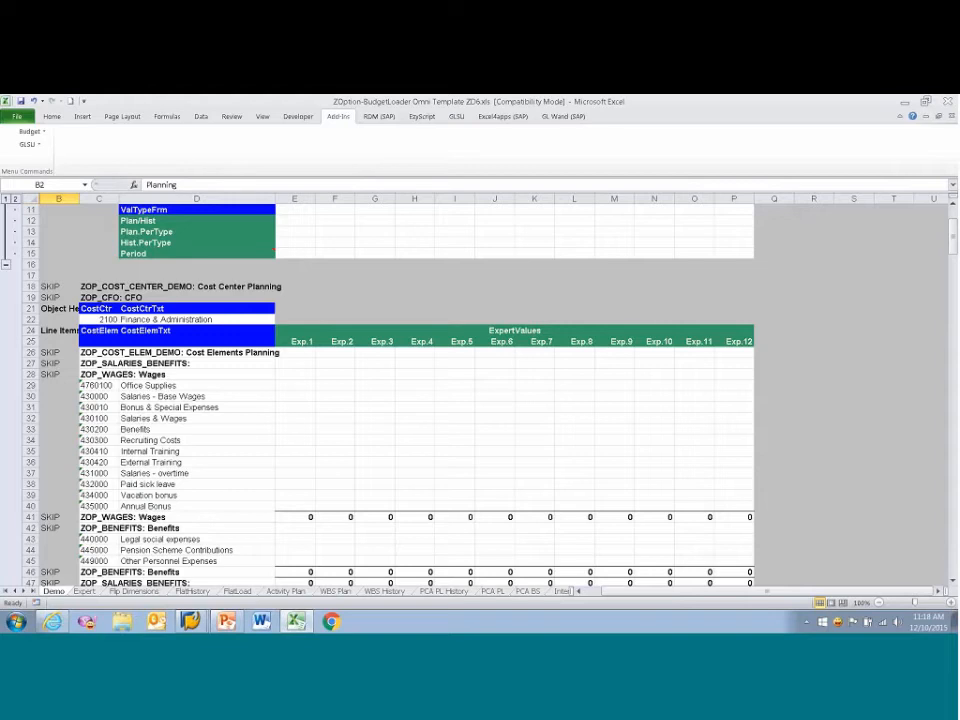
click(97, 319)
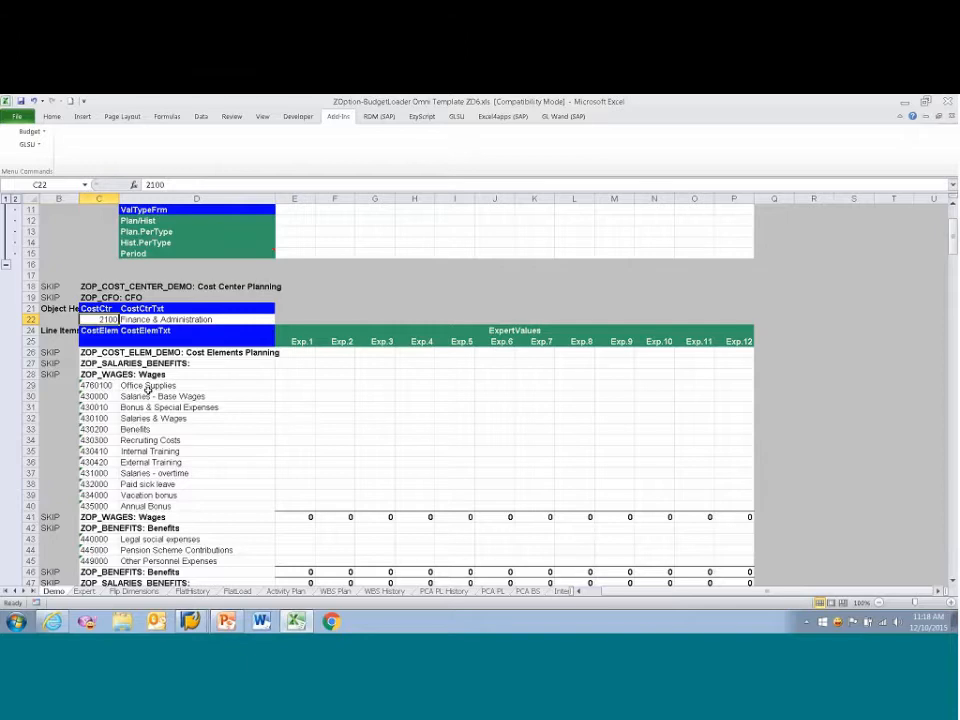
scroll(147, 390, down, 12)
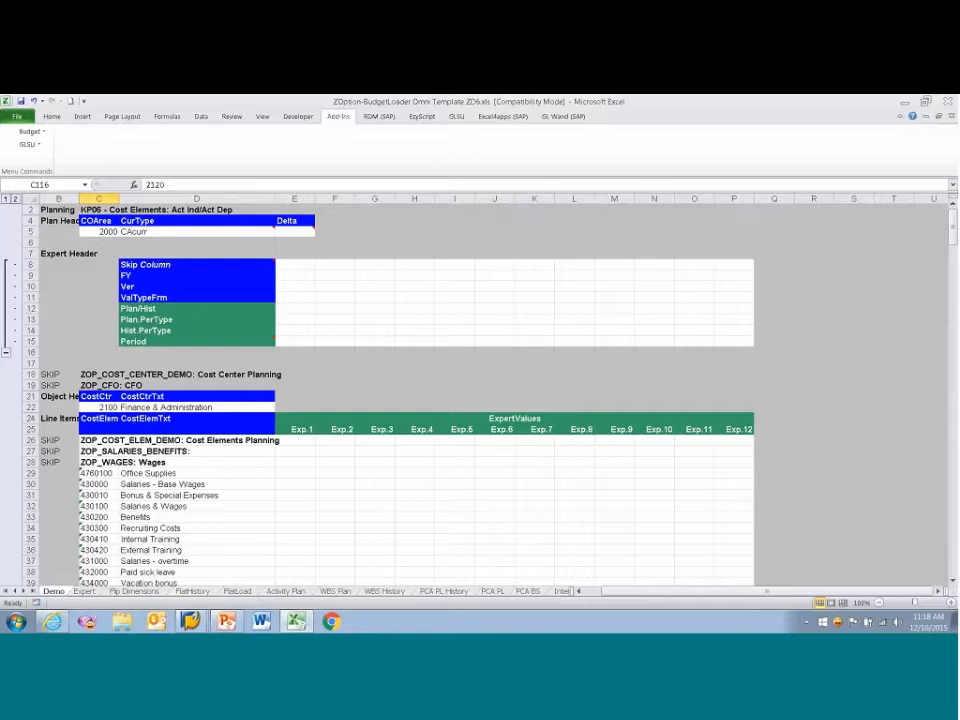
In the first Expert Header column, set FY to 2004 and pick version 000 (Plan/Actual Version) from the budget master data.
click(299, 273)
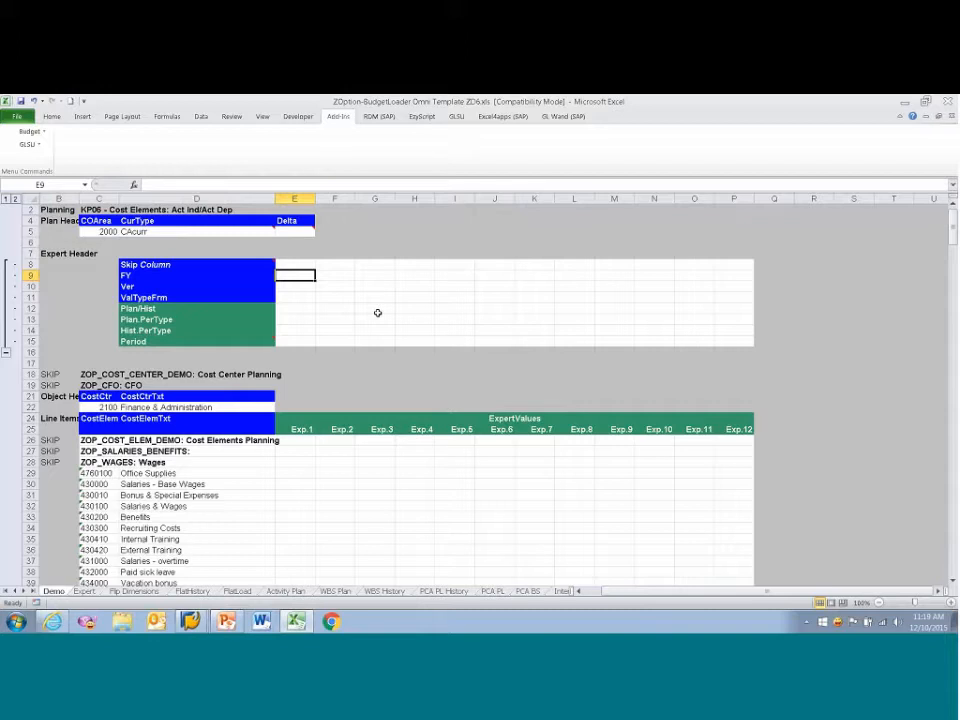
text(2004)
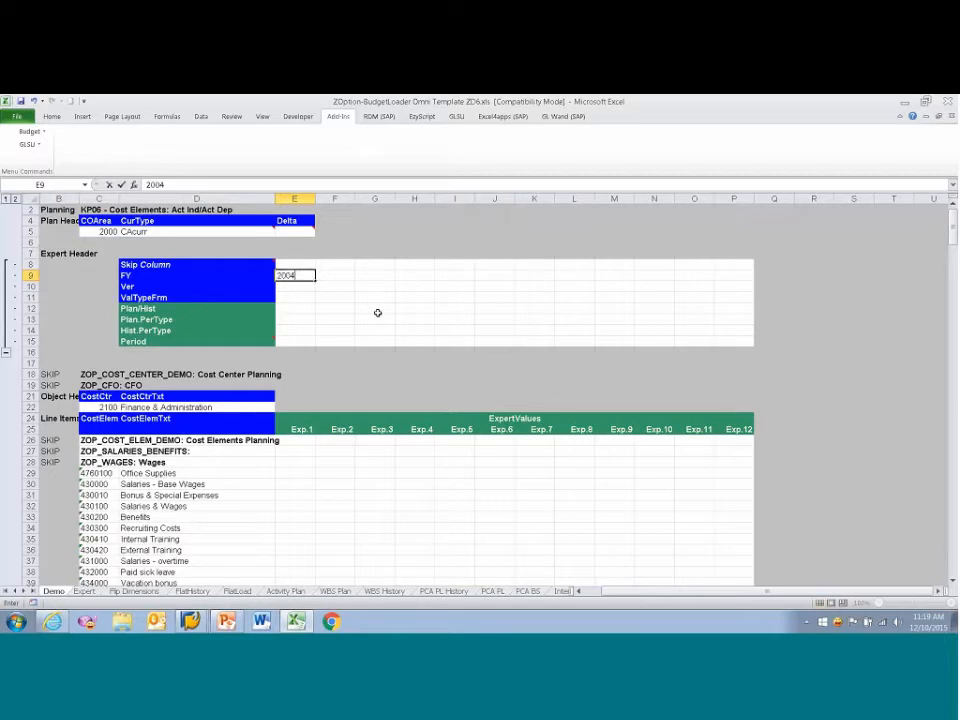
key(Return)
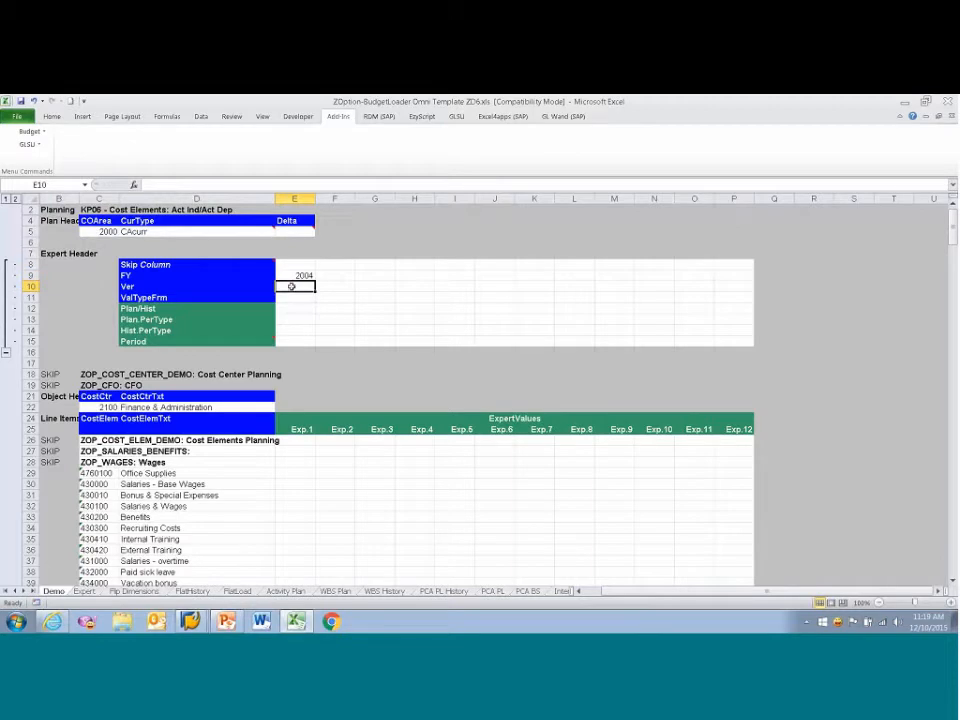
right_click(291, 286)
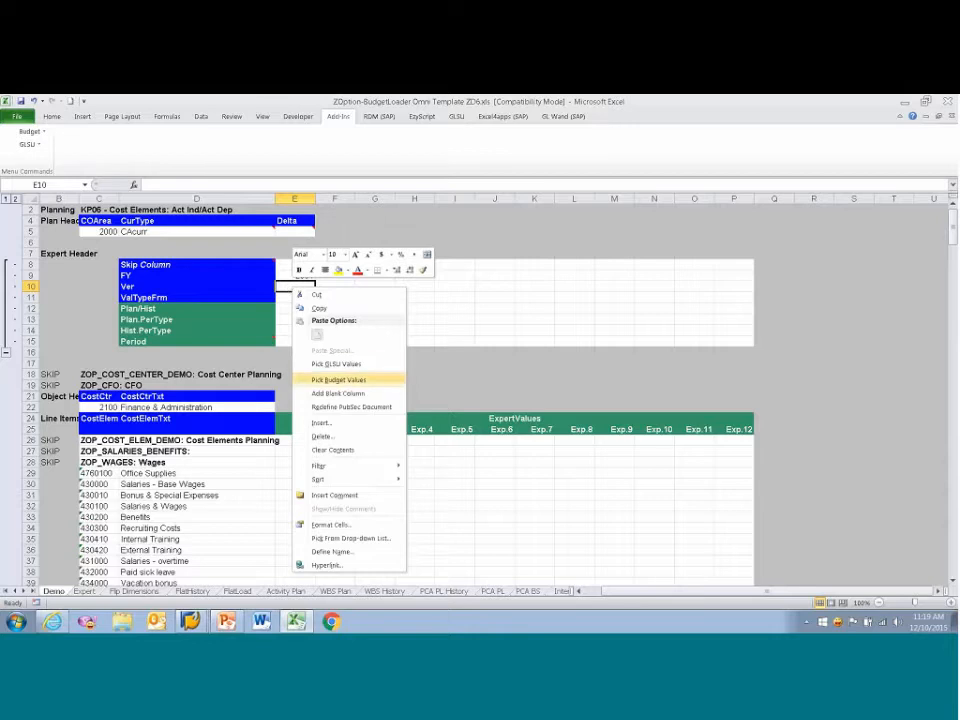
click(370, 383)
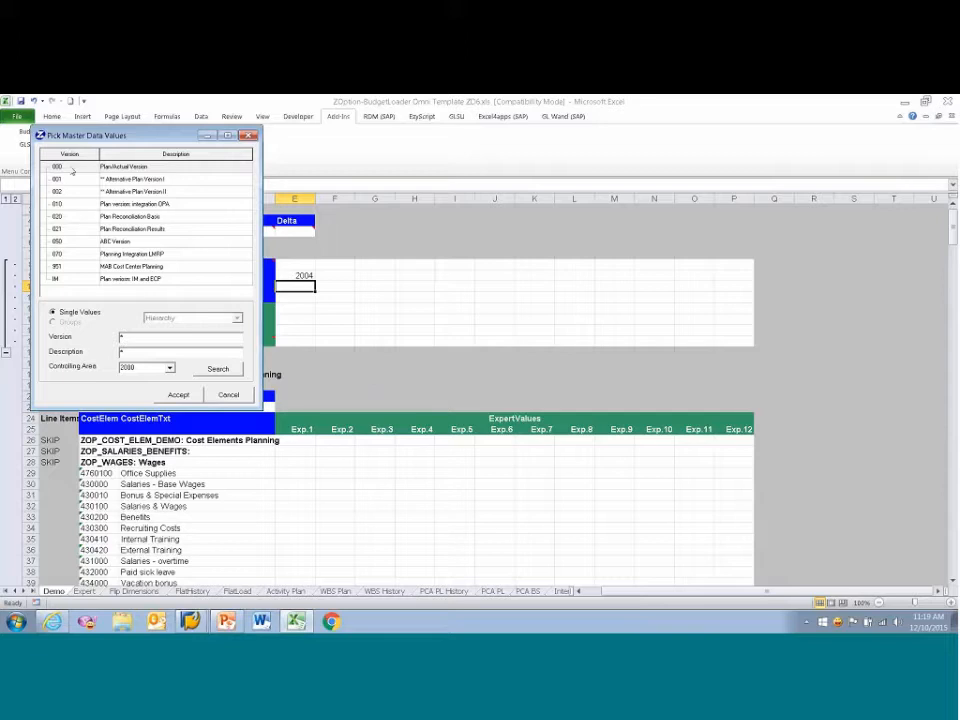
double_click(72, 167)
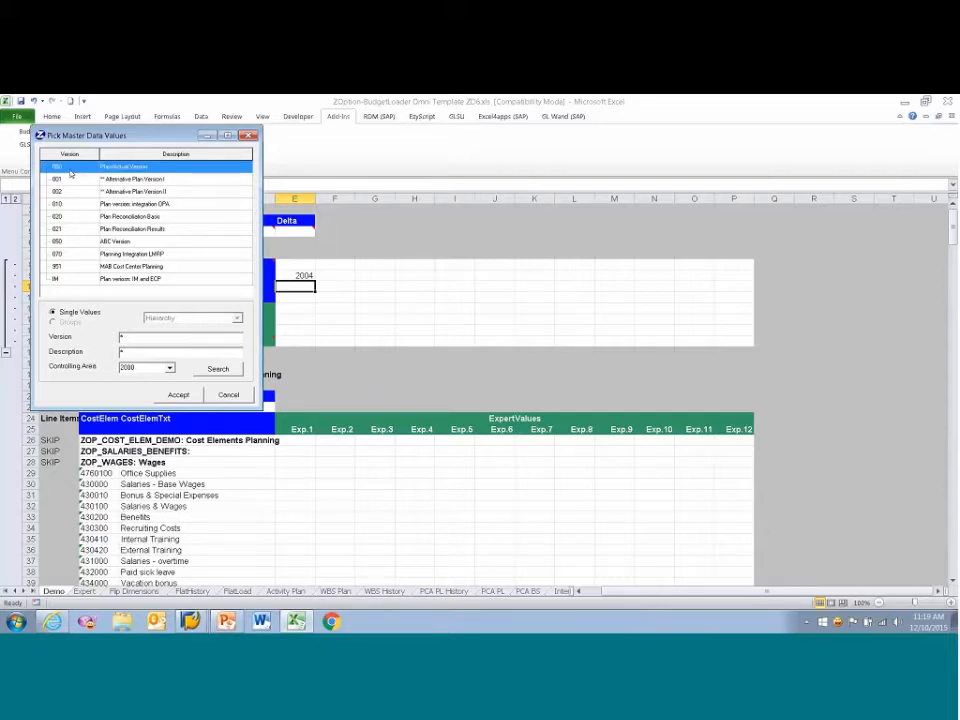
Pick value type 01 (Plan) from the budget values for ValTypeFrm in column E and set Plan/Hist to H.
click(293, 300)
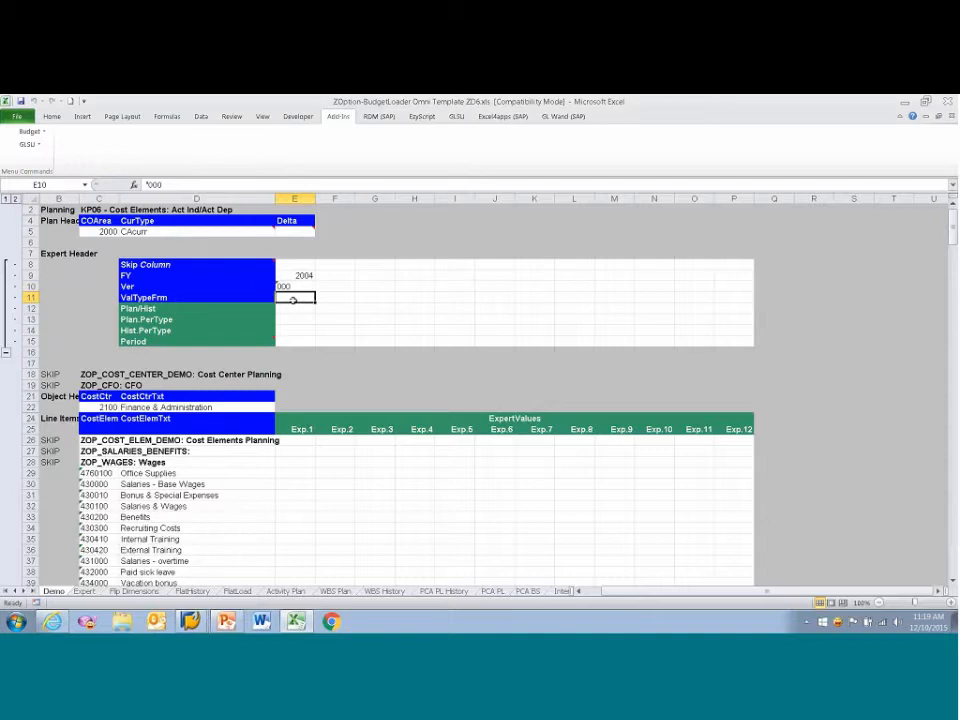
right_click(293, 300)
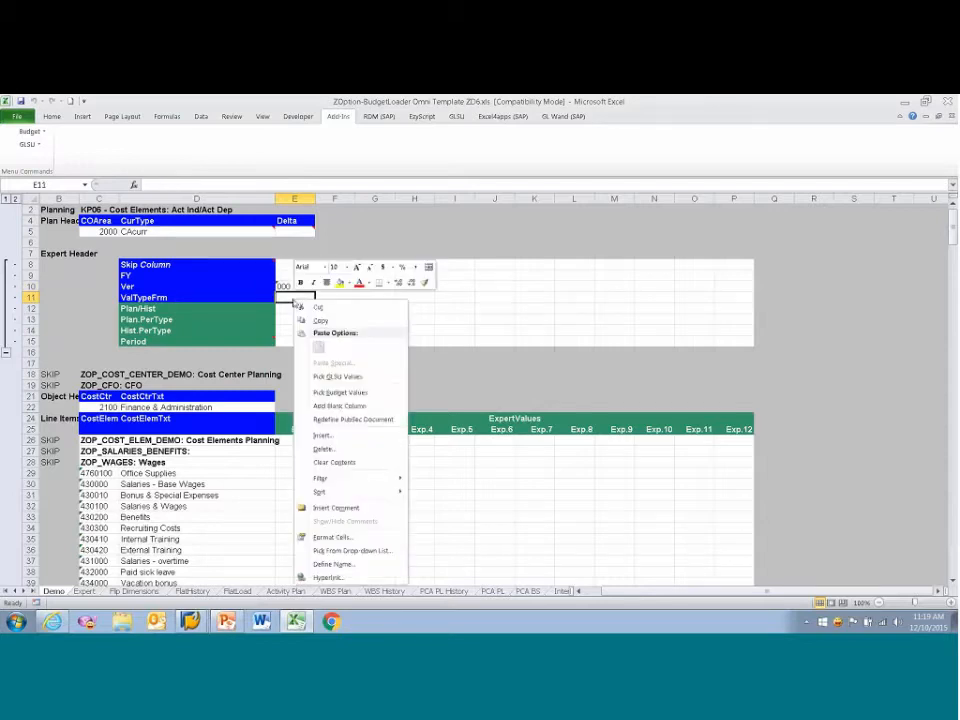
click(369, 395)
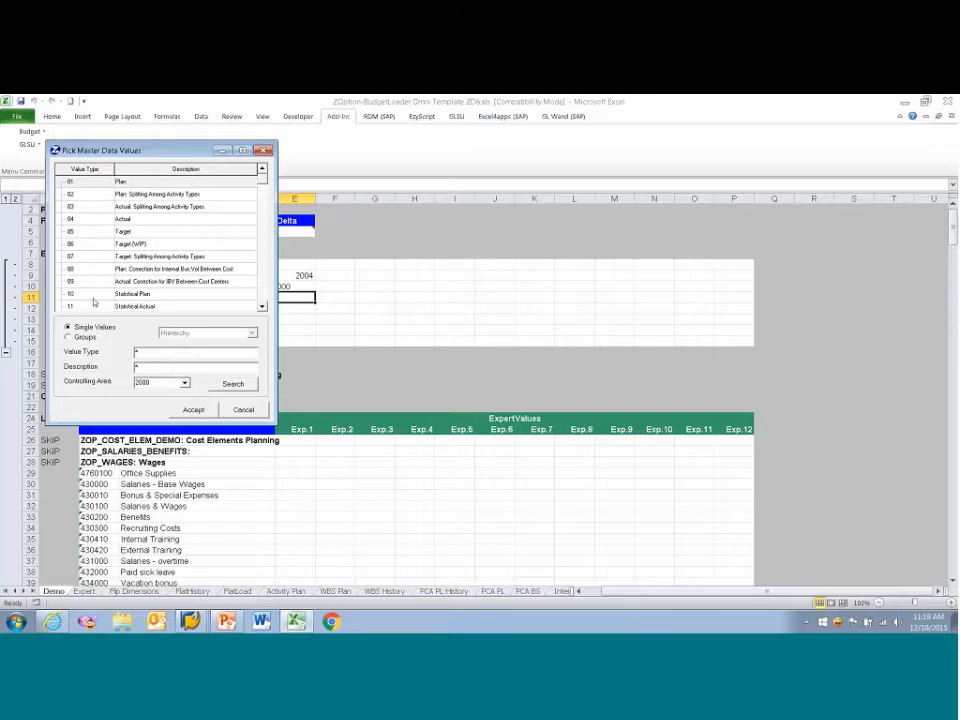
double_click(85, 184)
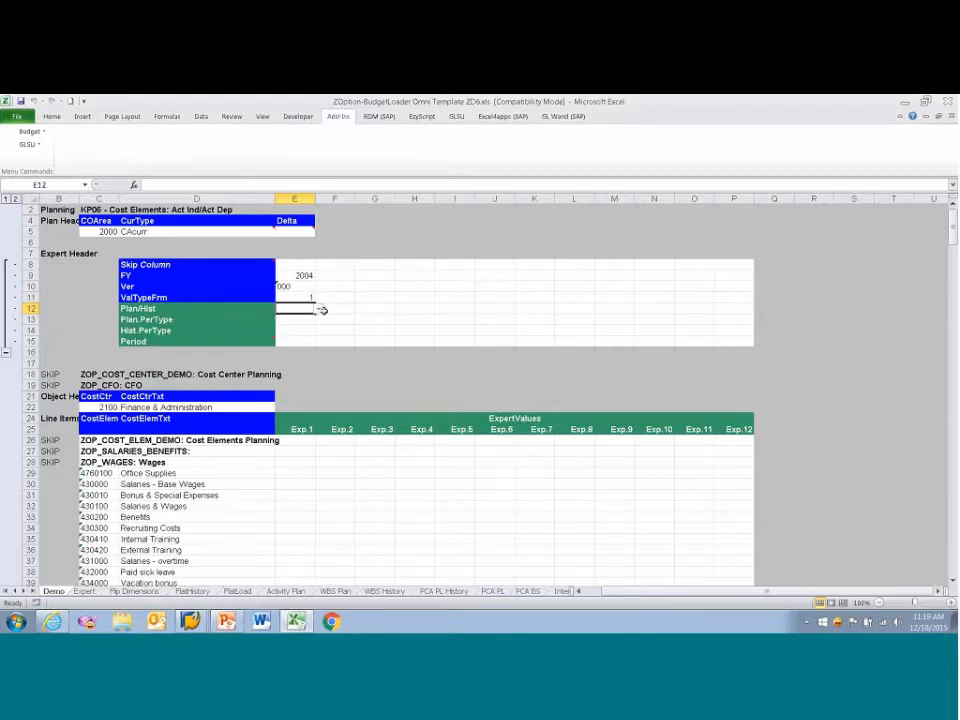
click(318, 310)
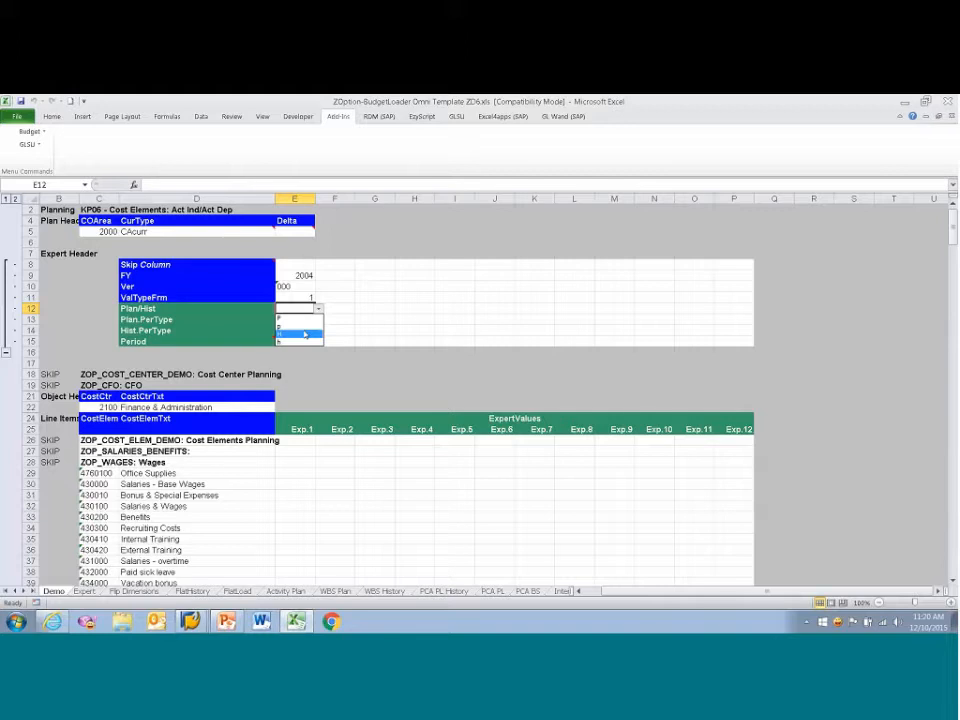
click(304, 334)
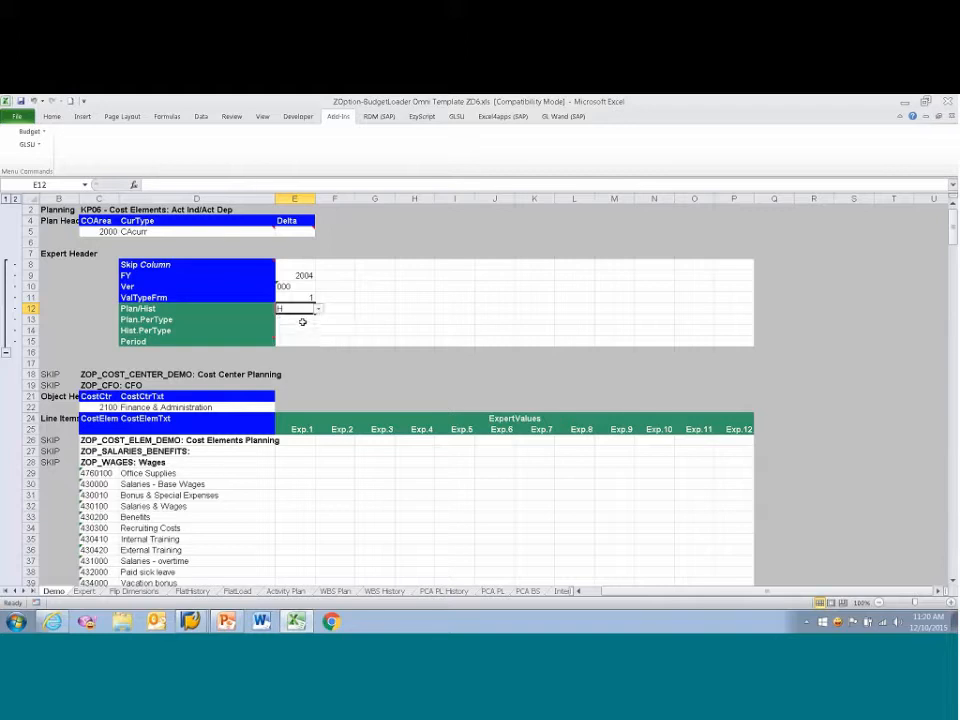
Set Plan.PerType to FixedCost and Hist.PerType to CAcurr in column E of the Expert Header.
click(300, 319)
click(318, 319)
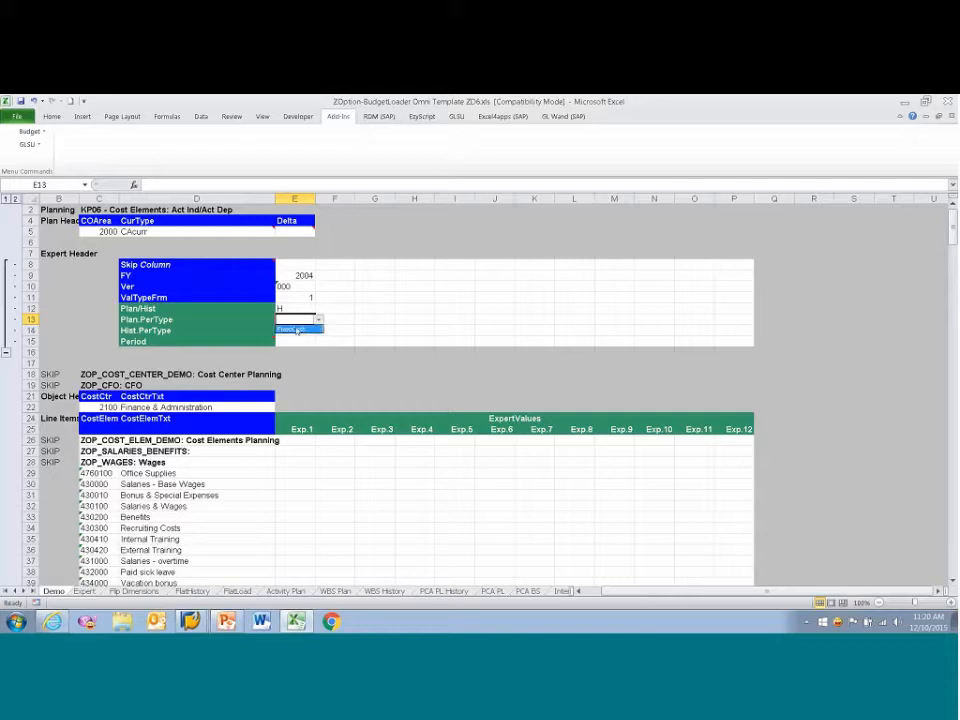
click(296, 330)
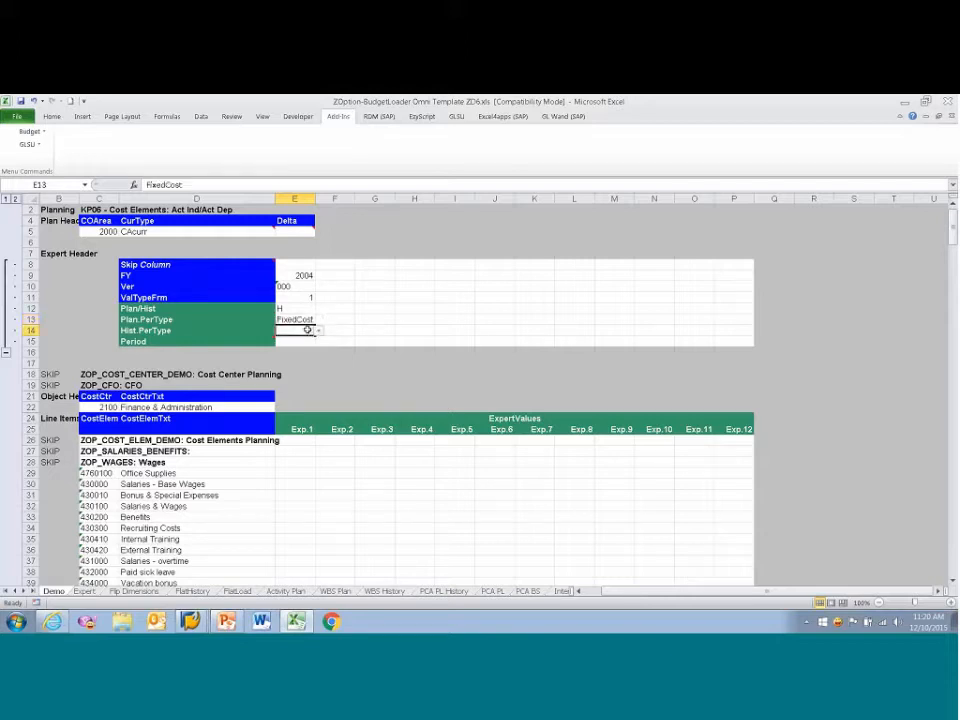
click(316, 331)
click(318, 330)
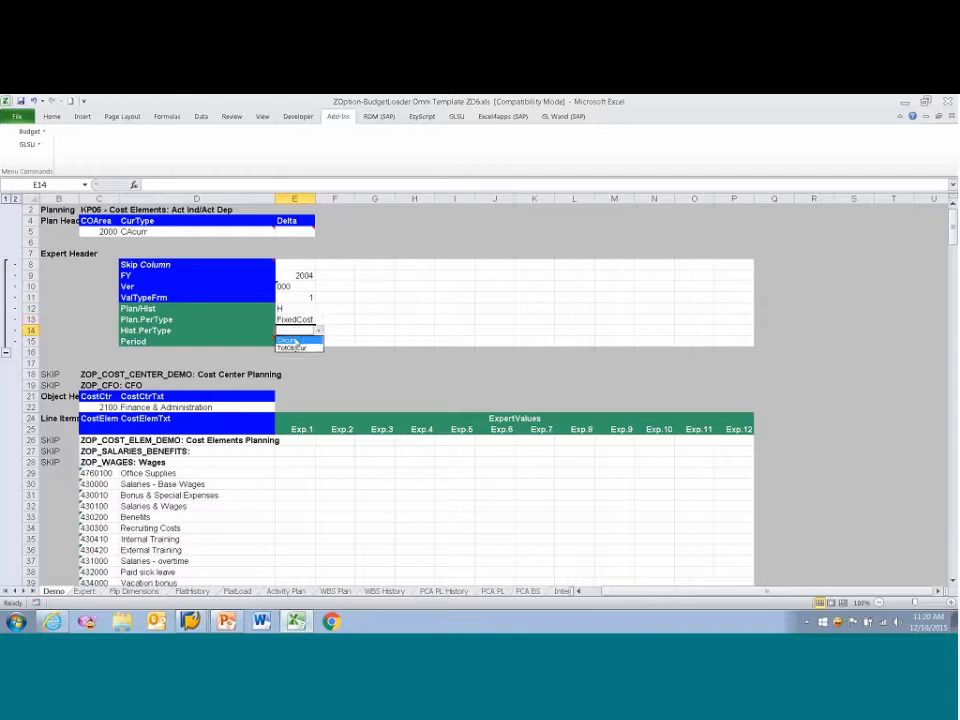
click(295, 342)
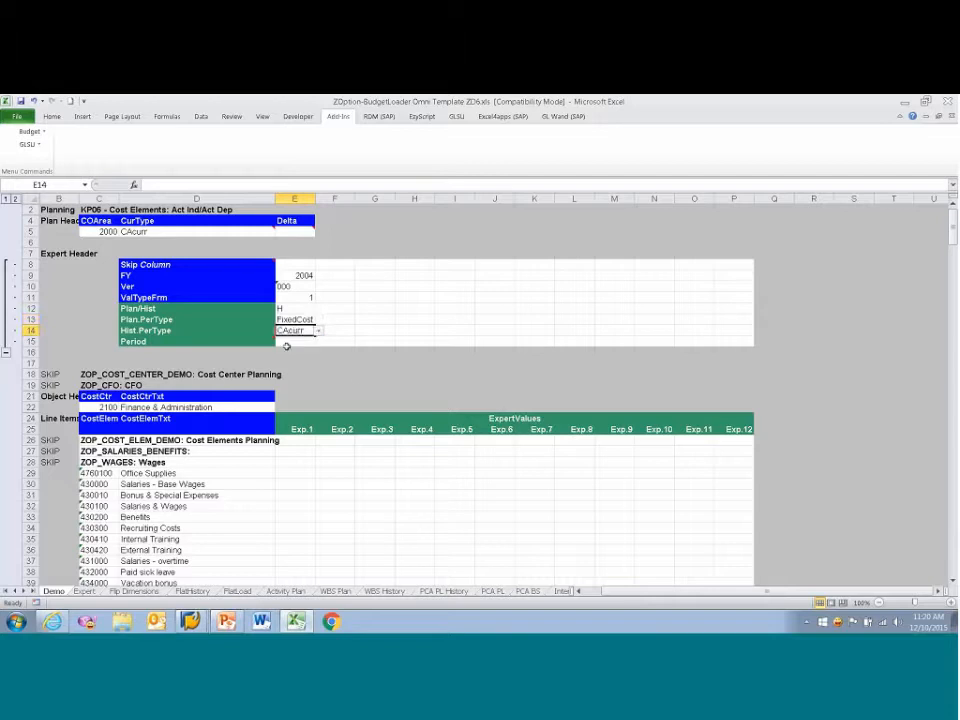
Set the Period in column E of the Expert Header to 1.
click(286, 343)
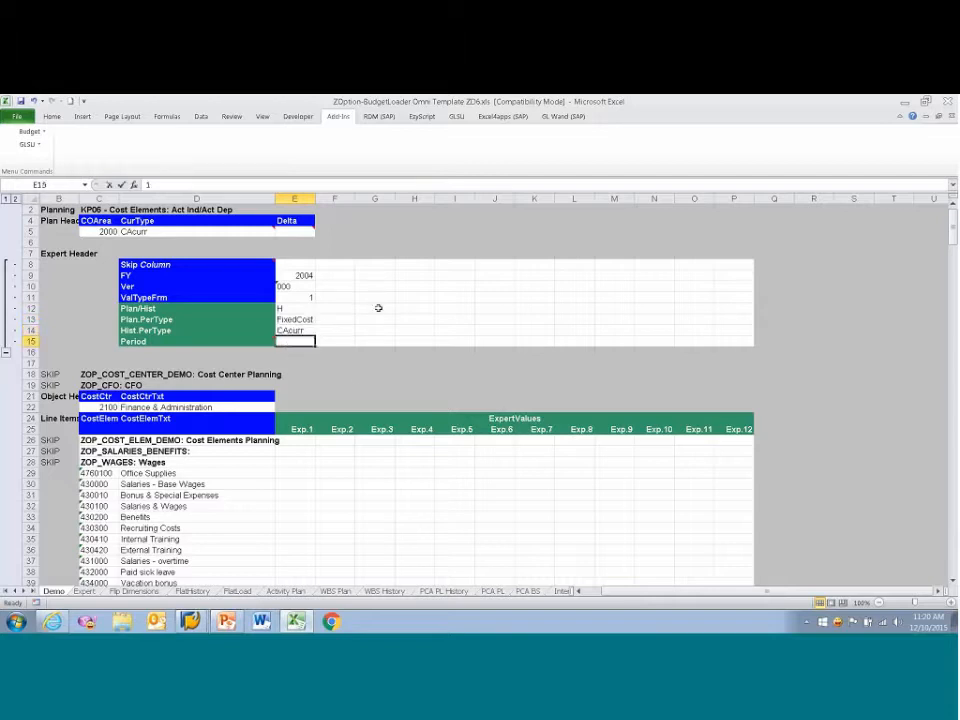
text(1)
key(ctrl+Return)
Link FY cell F9 to E9 with the formula +E9 and fill it down through the Period row, F15.
click(345, 275)
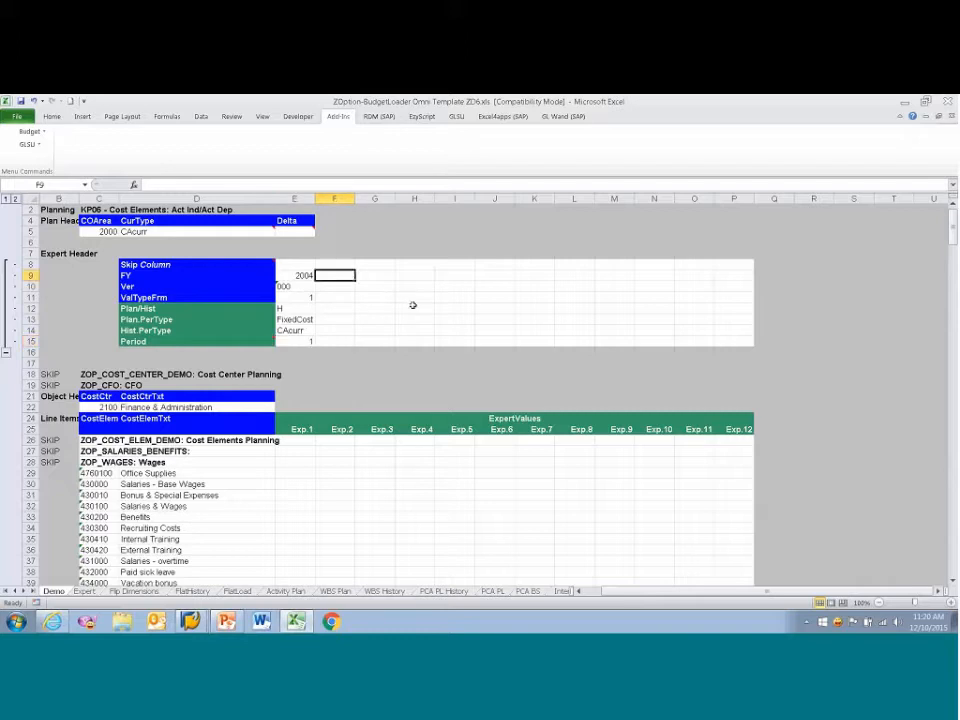
text(+)
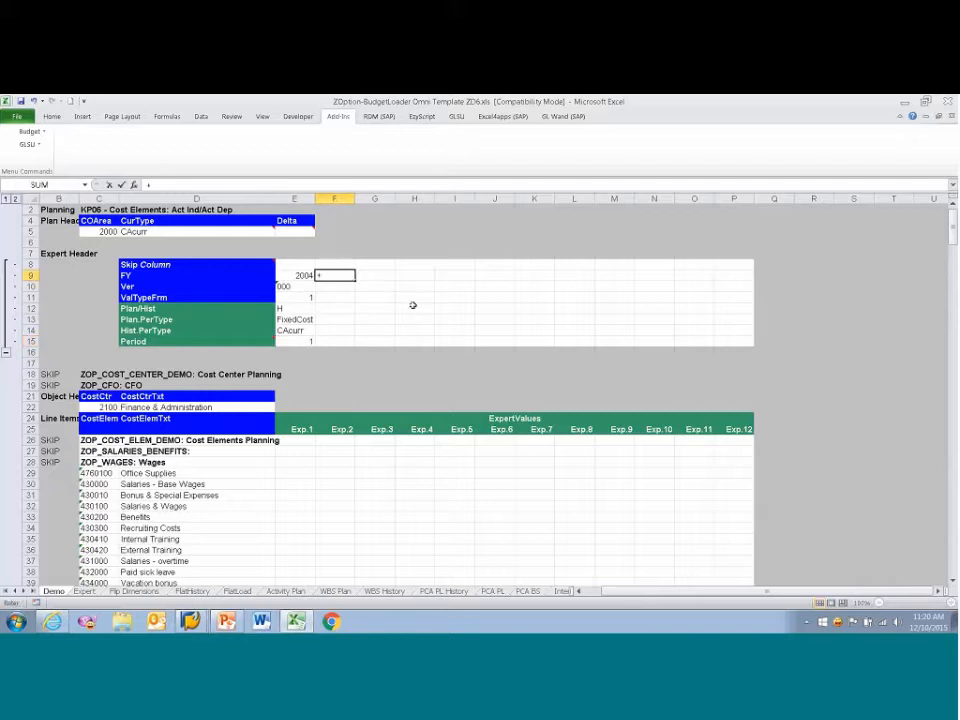
key(Left)
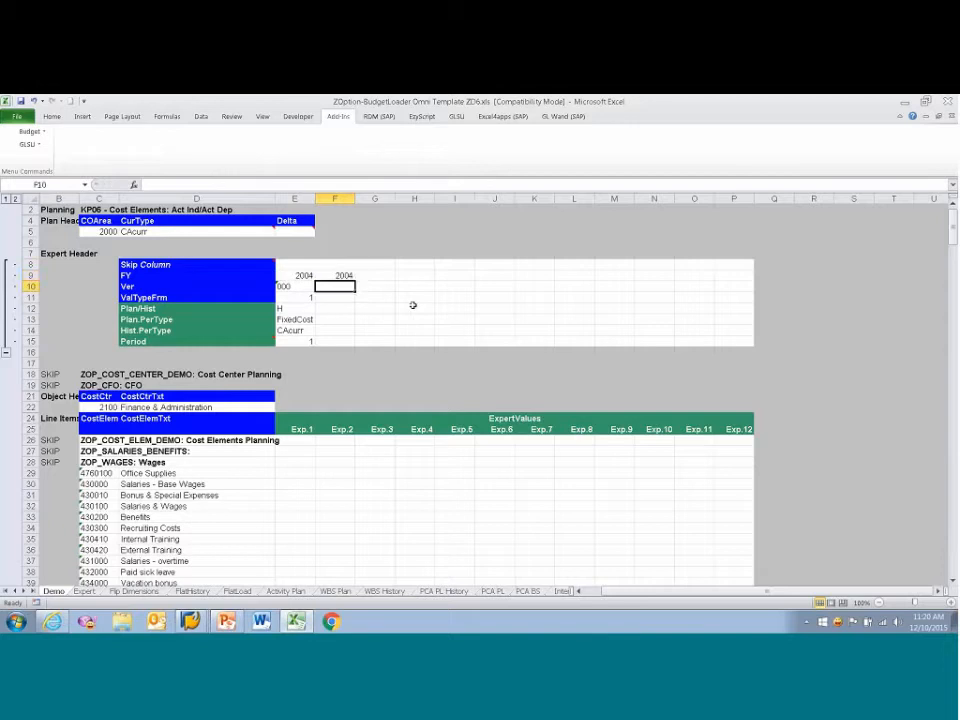
key(ctrl+Return)
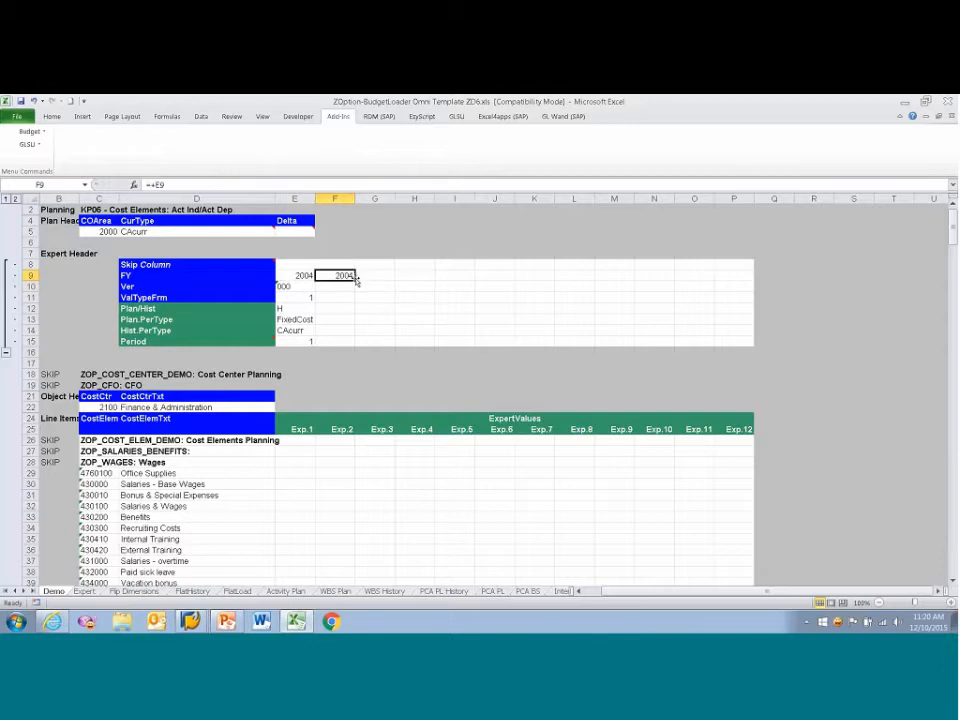
drag(355, 281, 357, 347)
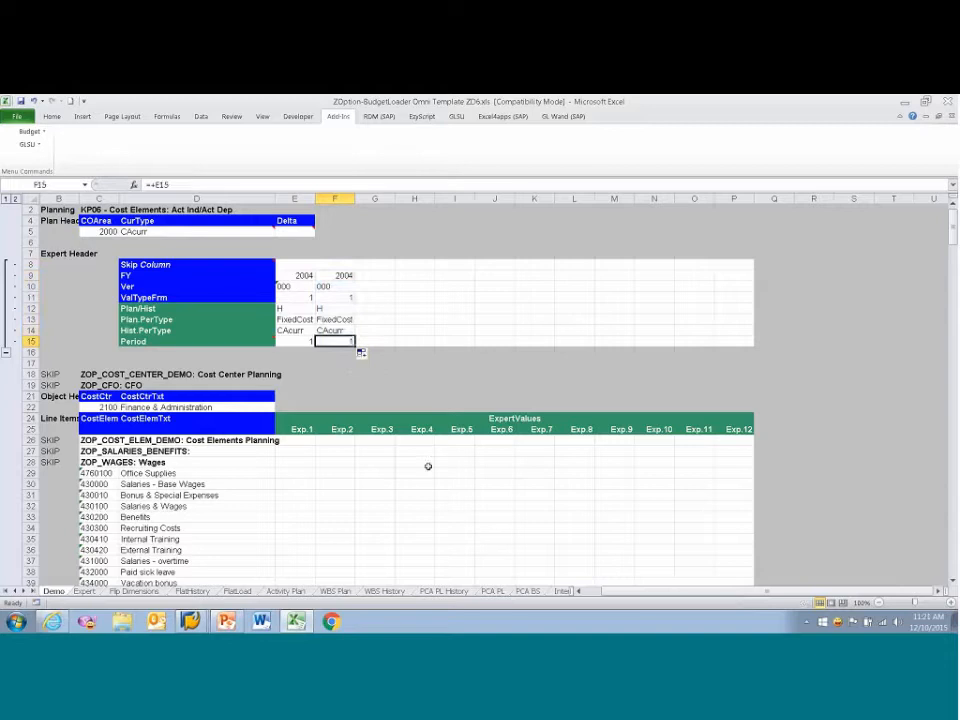
Extend the Period formula in F15 to =+E15+1 so it increments the previous column's period.
key(F2)
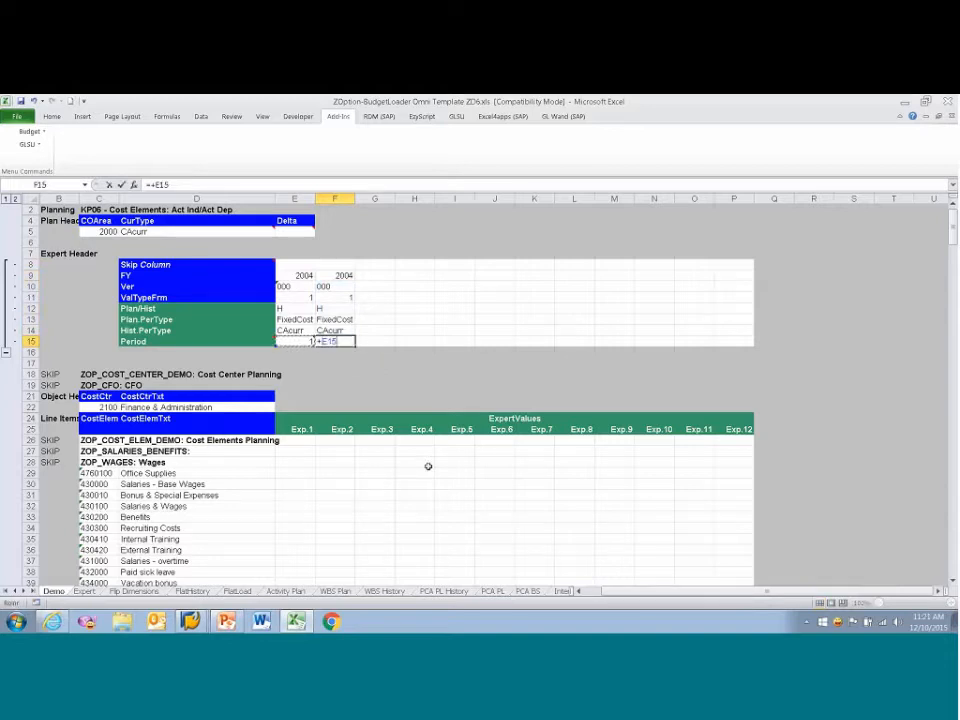
text(+)
text(1)
key(Return)
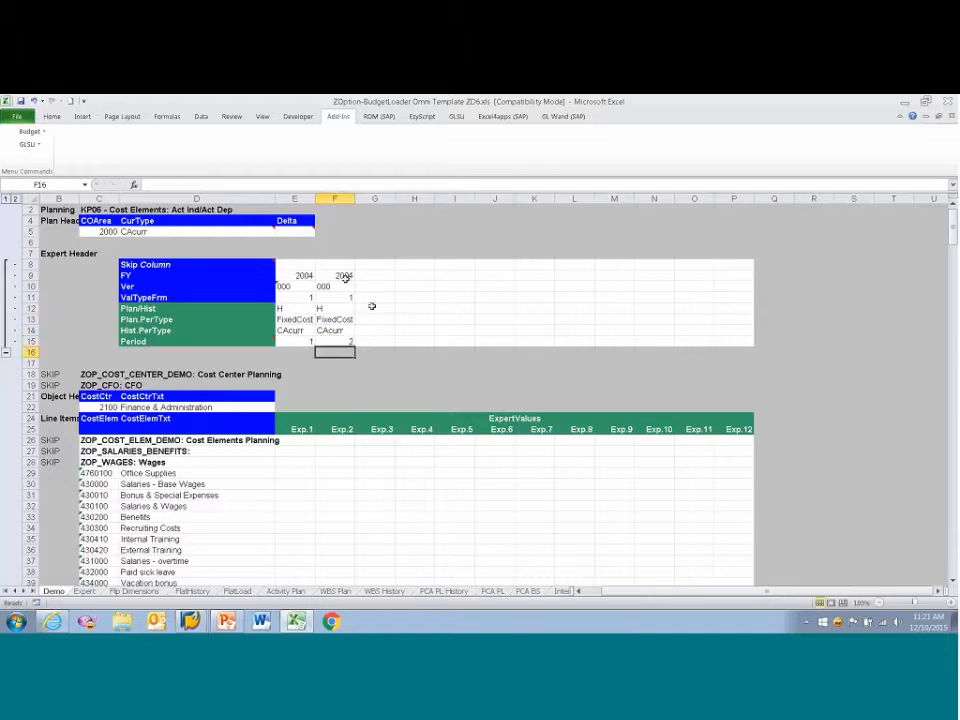
Fill the Expert Header formulas in F9:F15 across through column J and set Plan/Hist in H12 to P.
drag(344, 276, 506, 342)
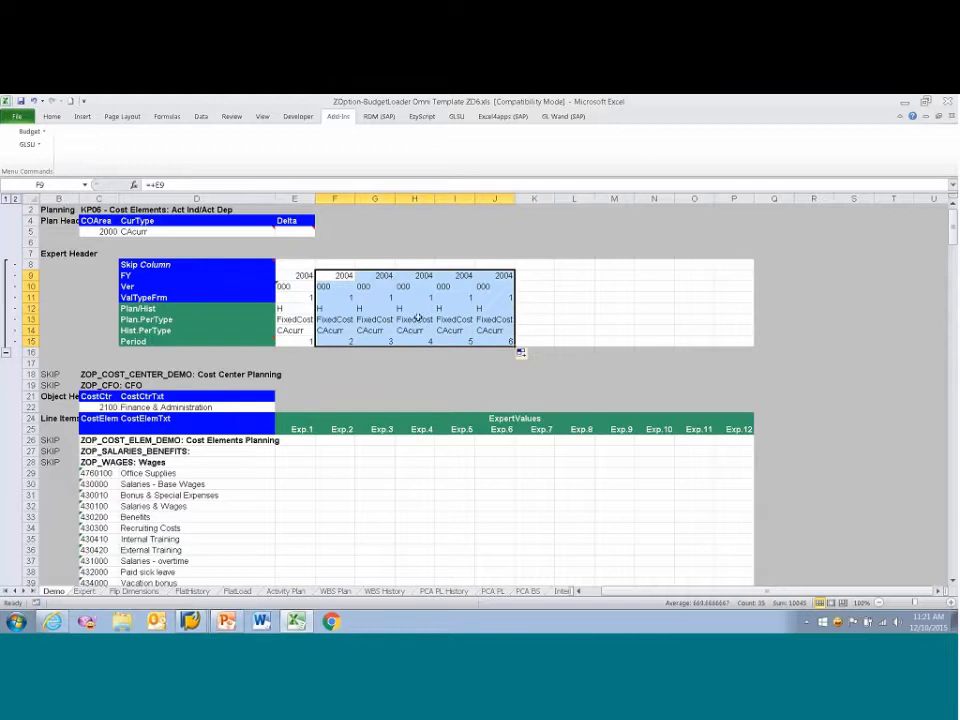
click(303, 307)
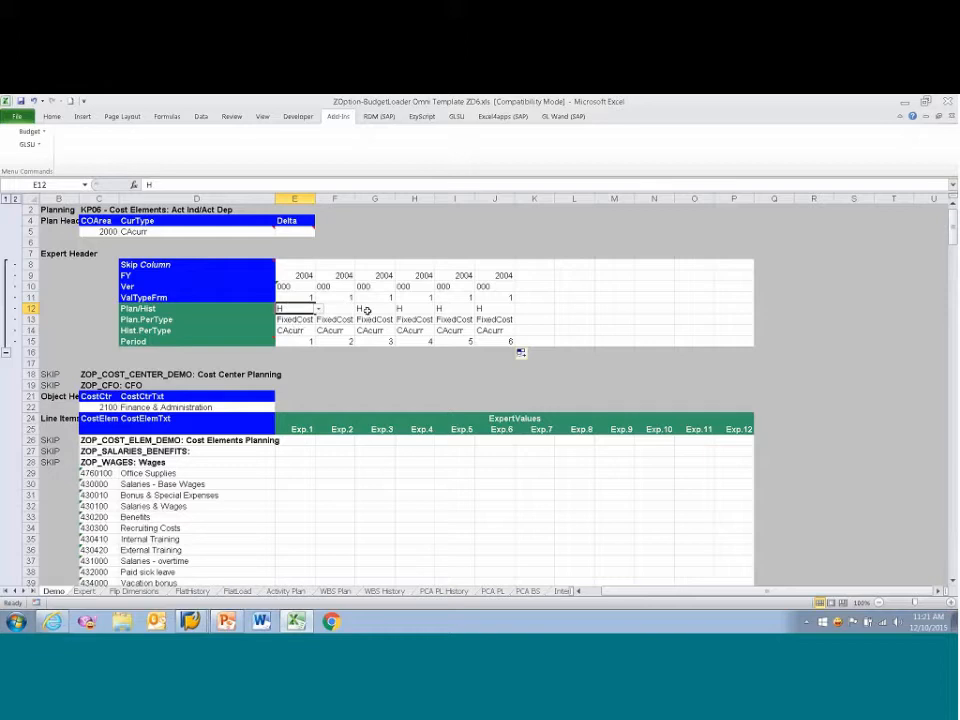
click(416, 309)
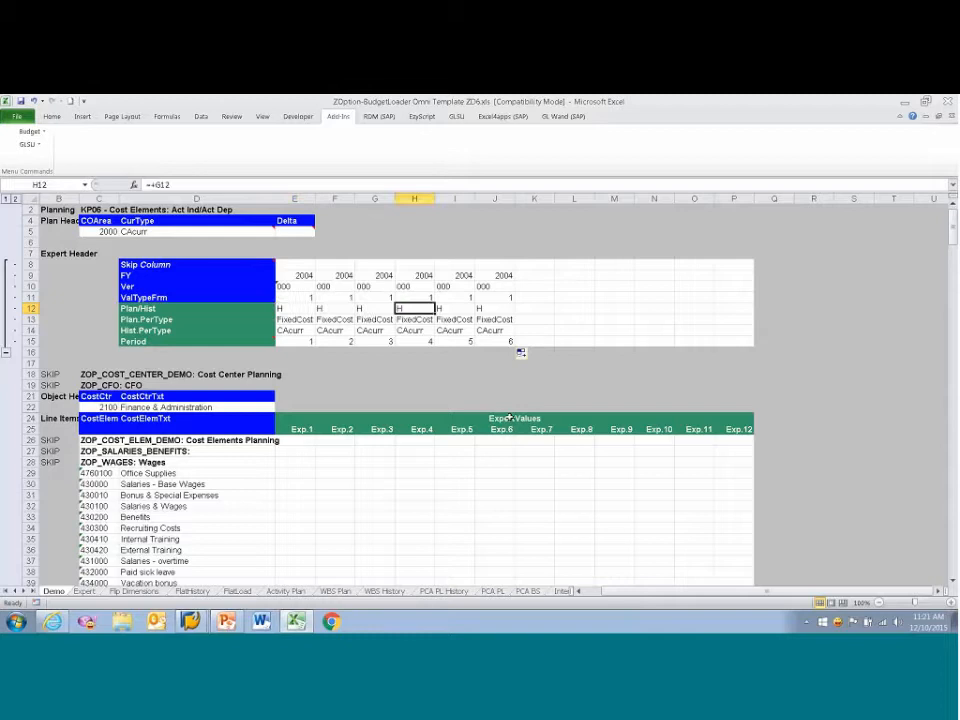
text(P)
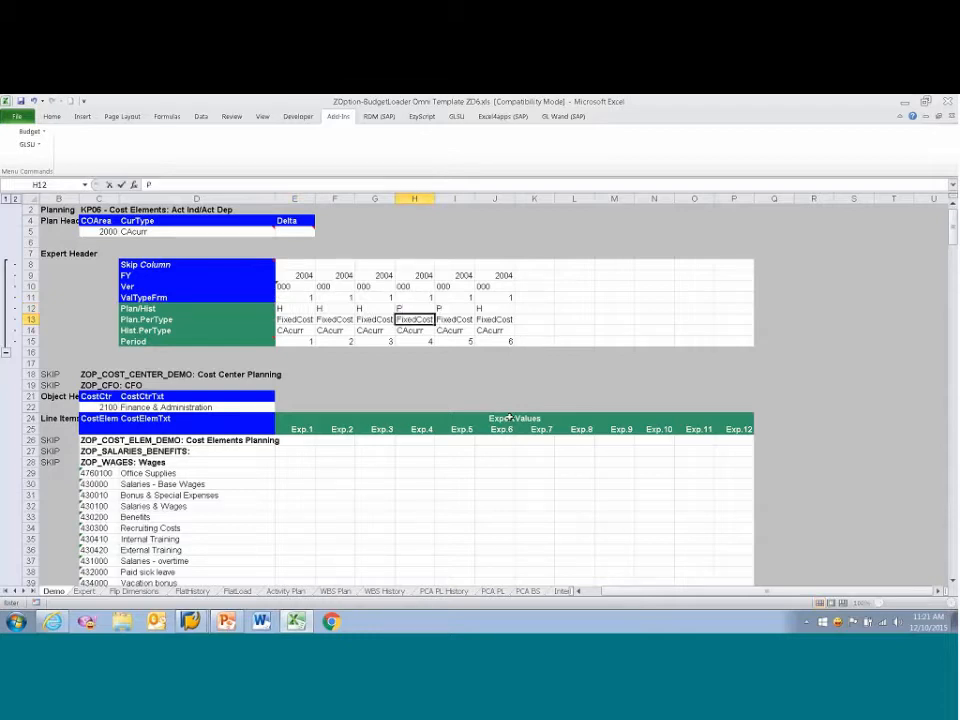
key(Return)
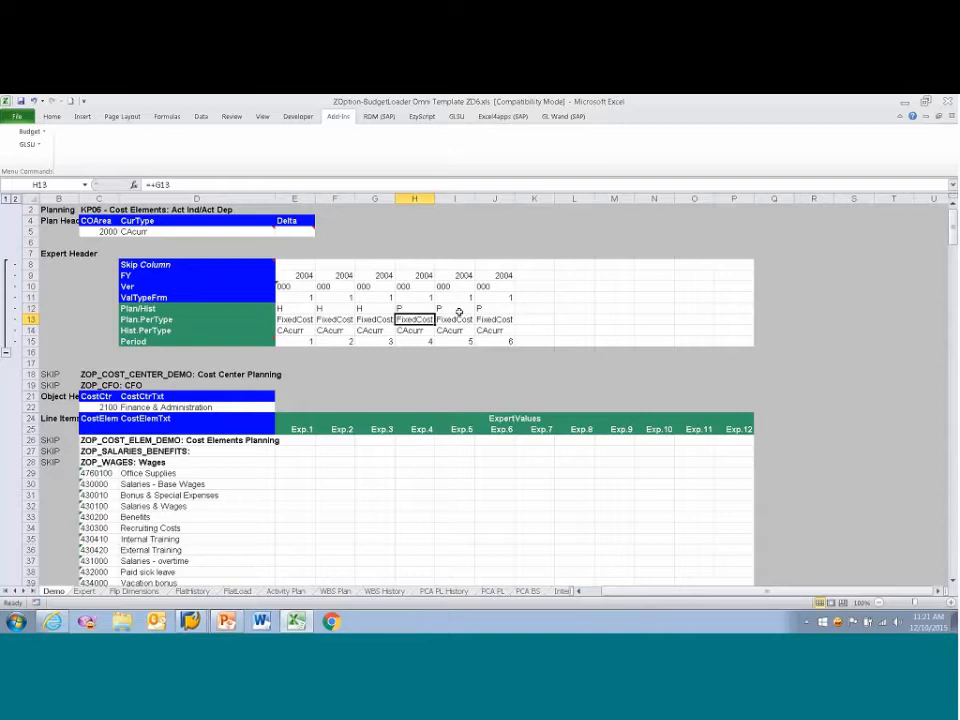
click(498, 310)
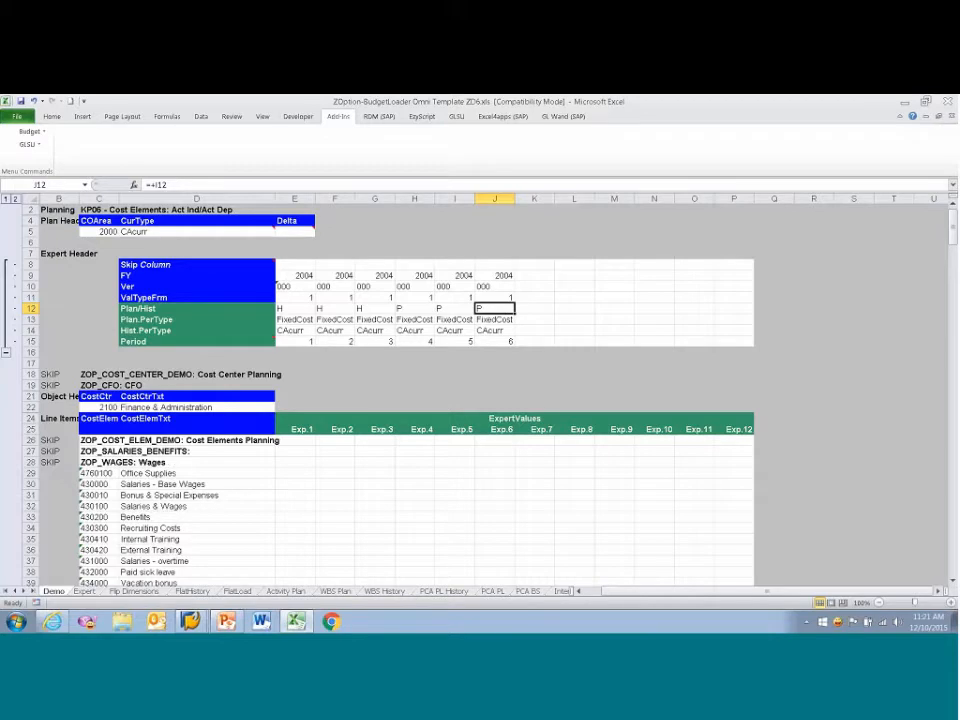
Process the Demo sheet with Load Expert History, accepting the overwrite of existing history data.
click(305, 308)
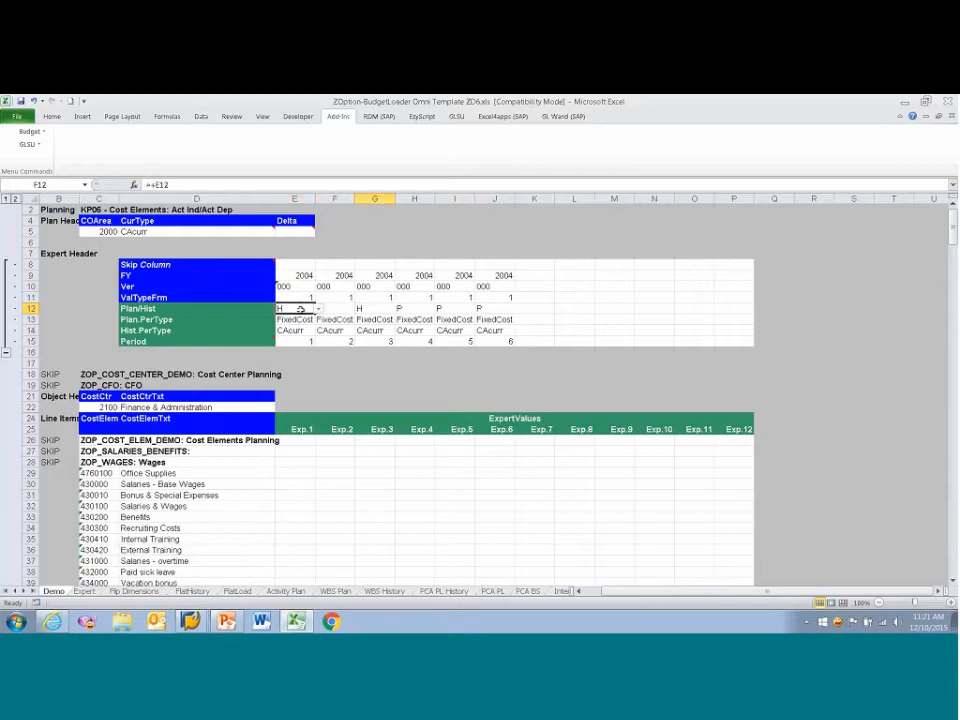
click(33, 132)
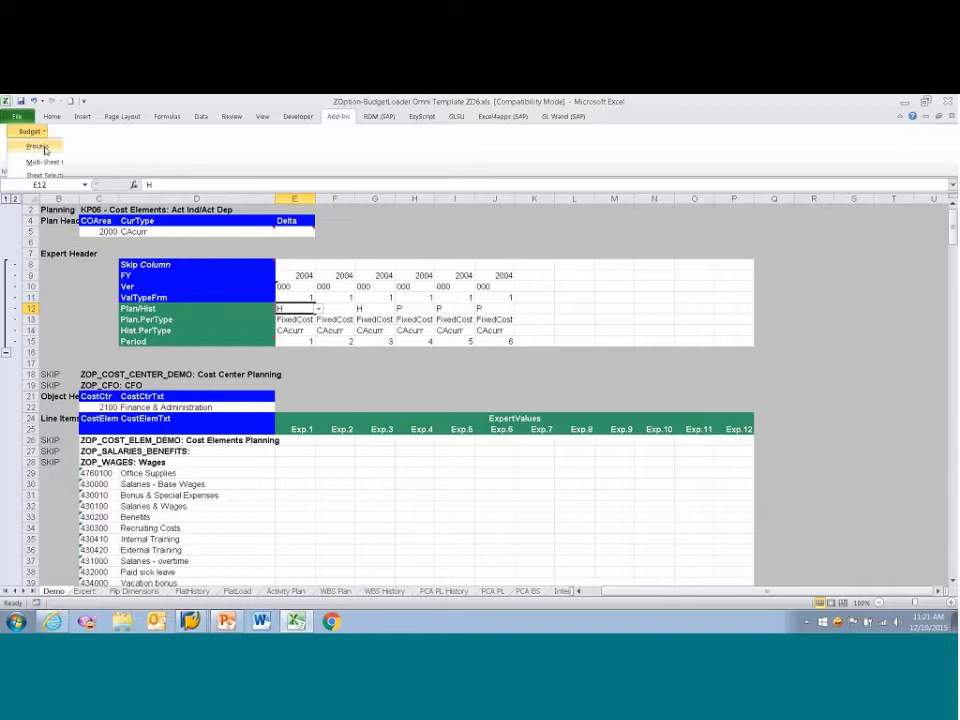
click(43, 149)
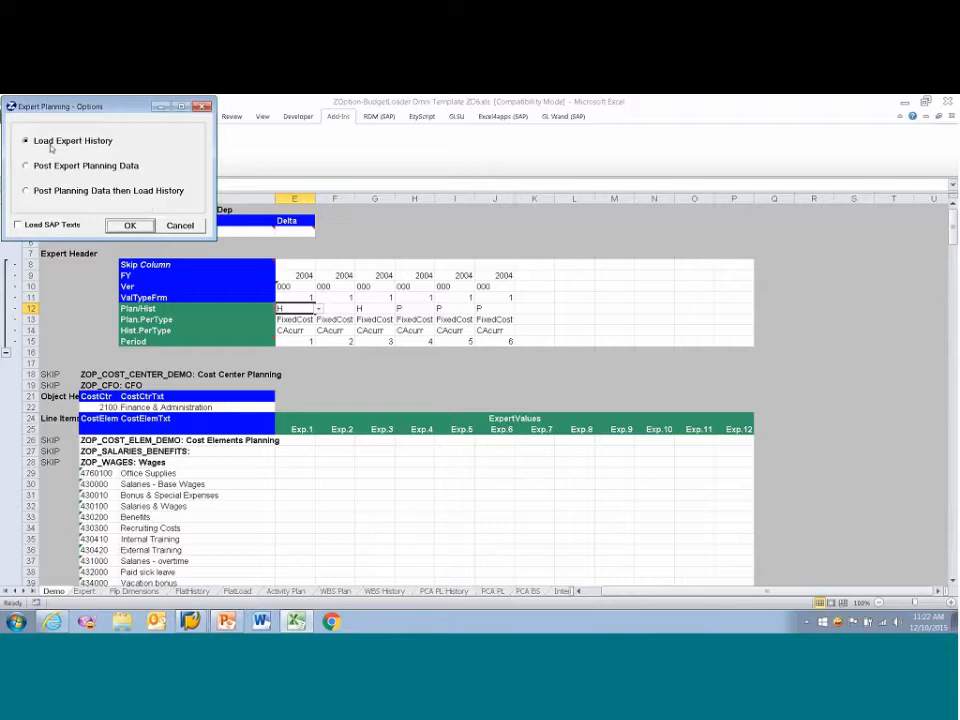
click(130, 225)
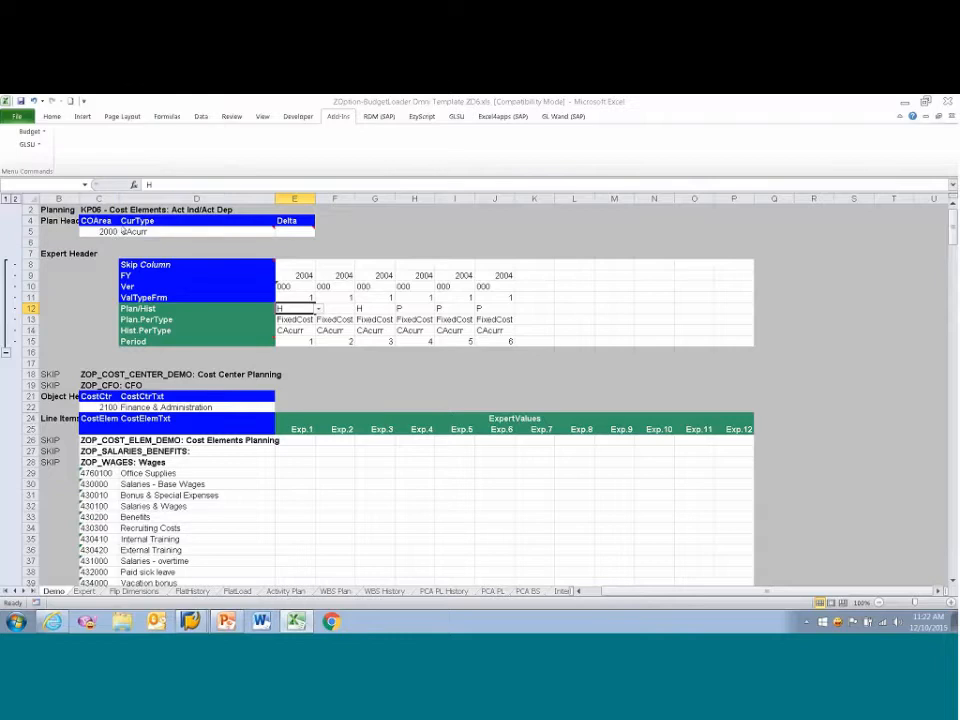
click(477, 400)
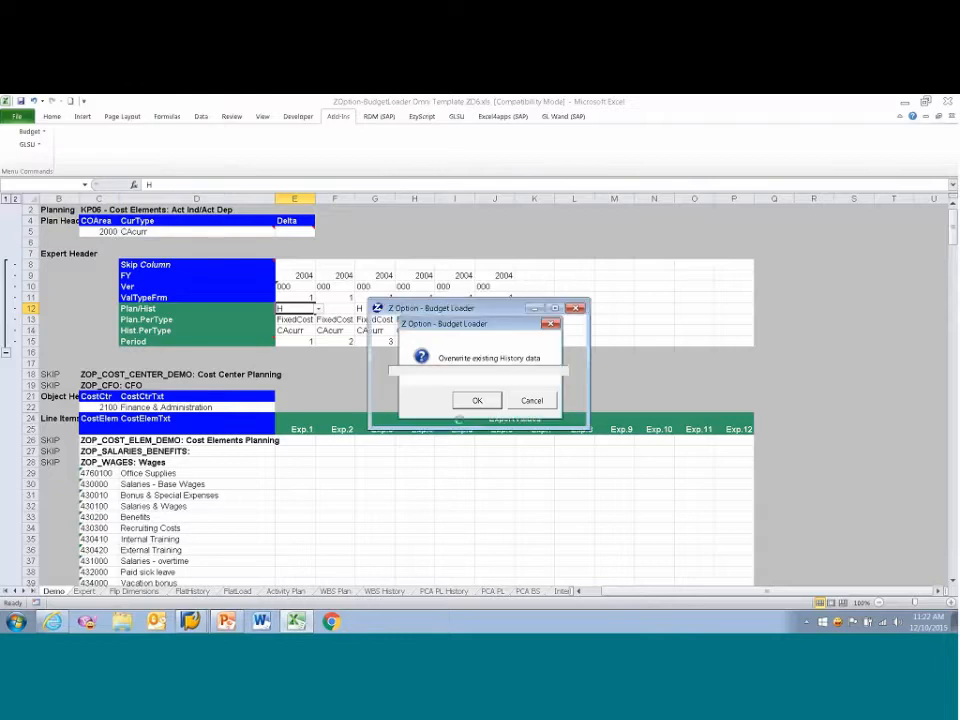
click(476, 399)
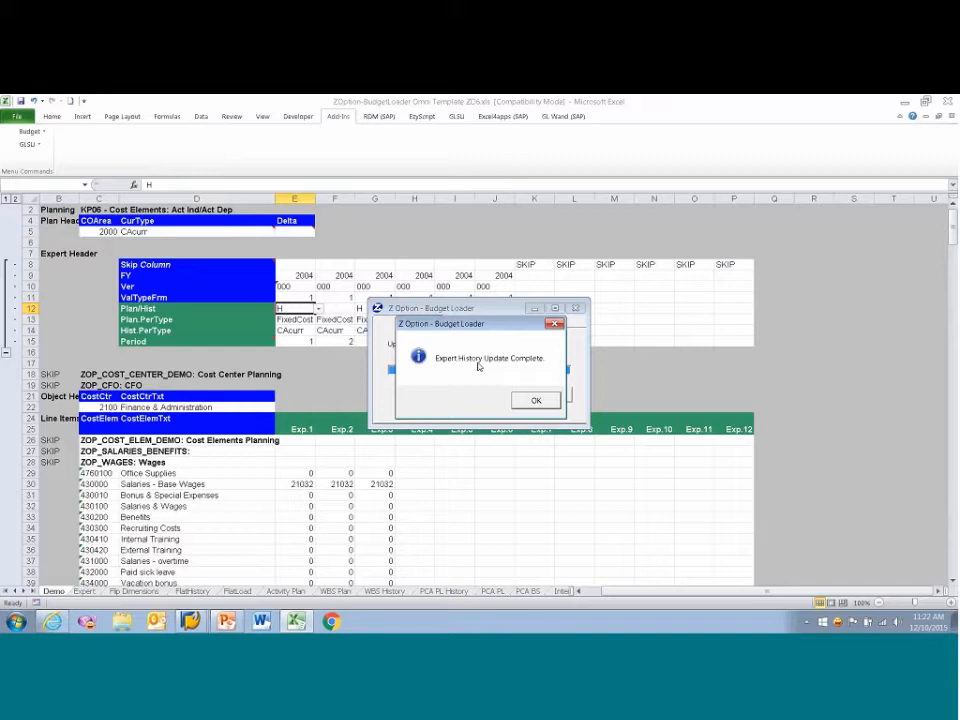
click(536, 400)
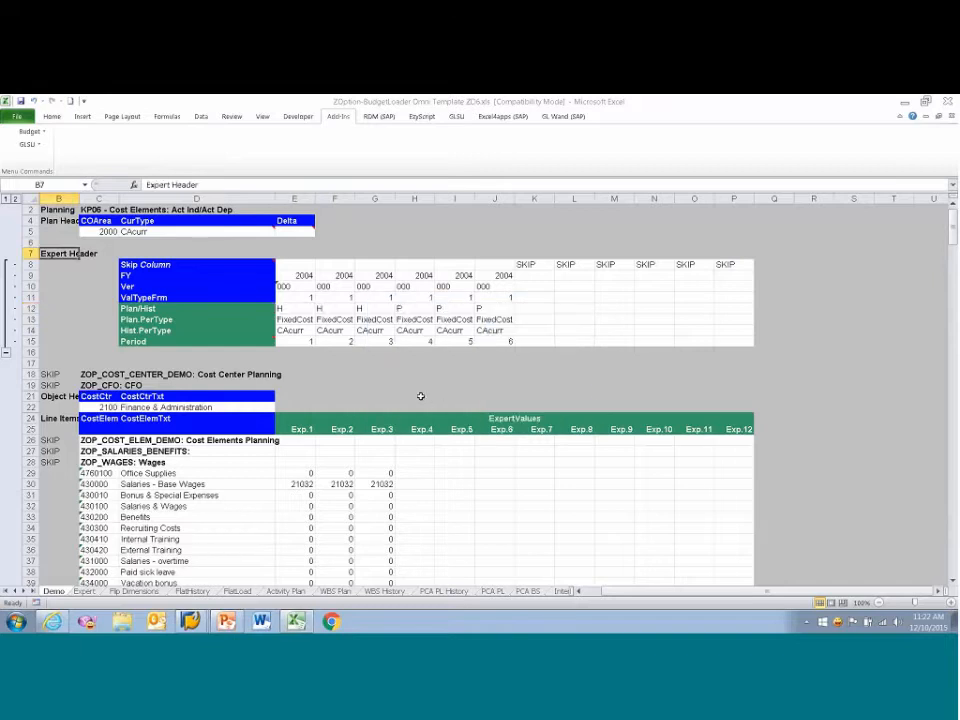
Examine the loaded history values for the first three periods and the Wages subtotal formulas in row 41.
click(476, 475)
scroll(476, 475, down, 4)
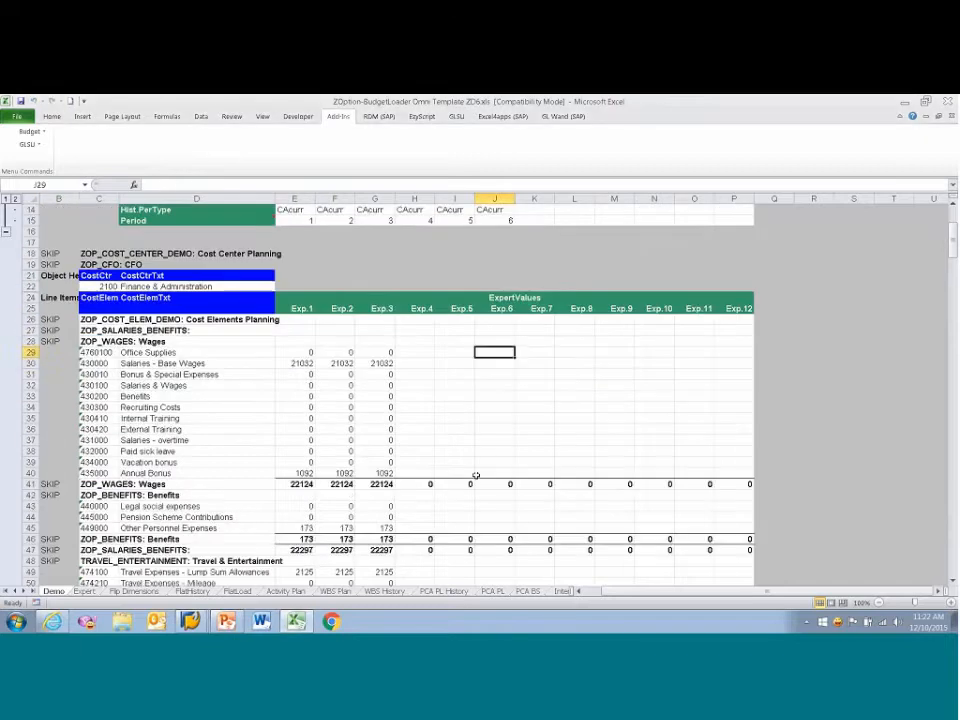
scroll(476, 475, up, 1)
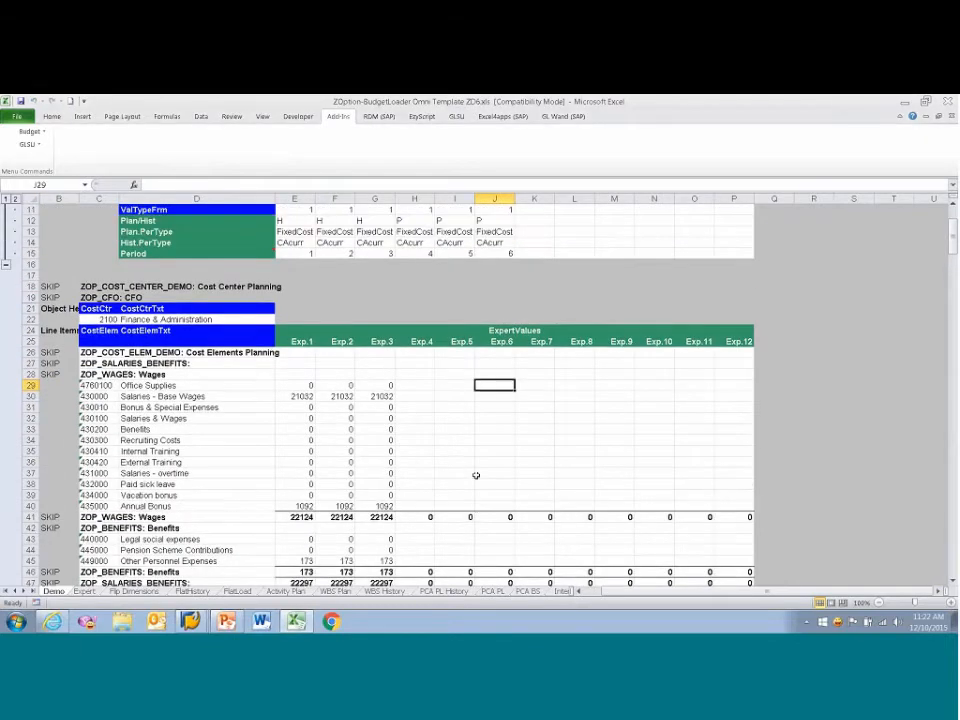
click(295, 387)
click(288, 396)
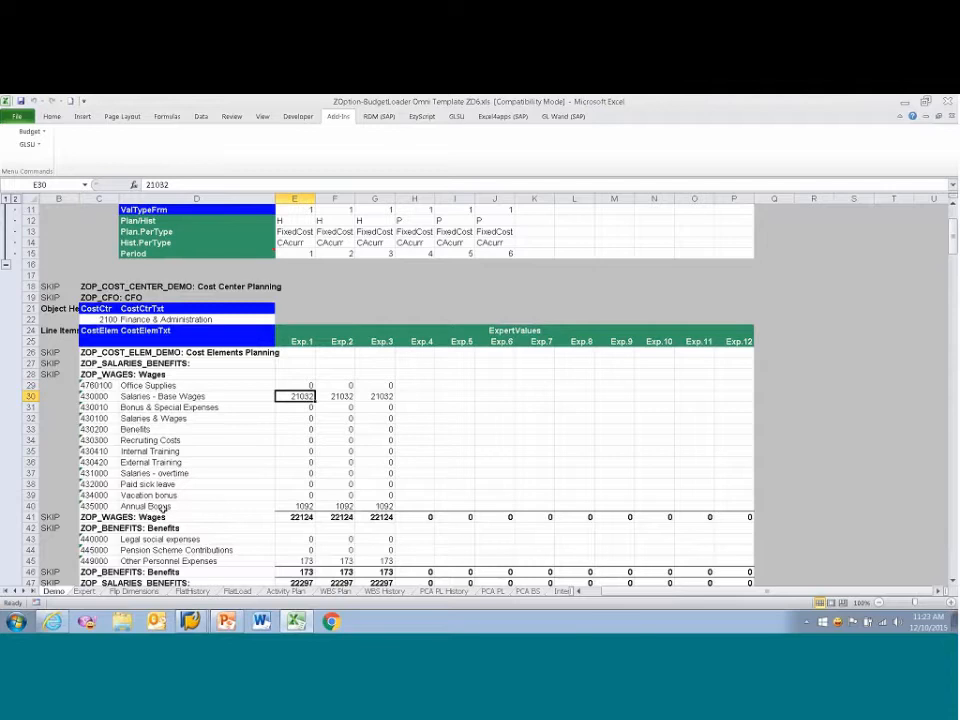
click(297, 517)
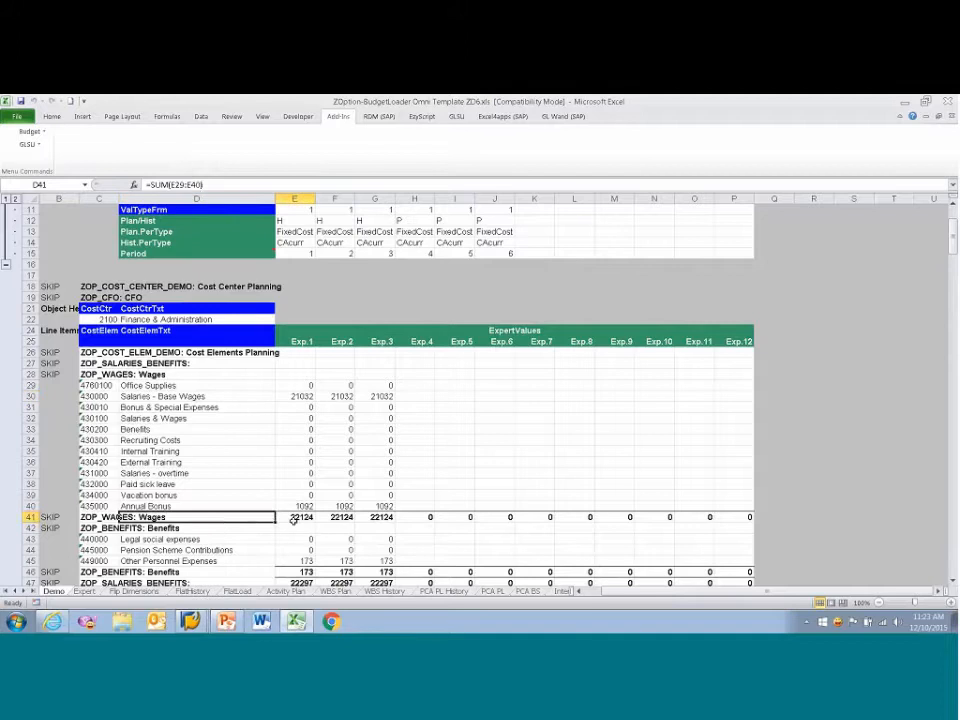
key(Right)
key(Right)
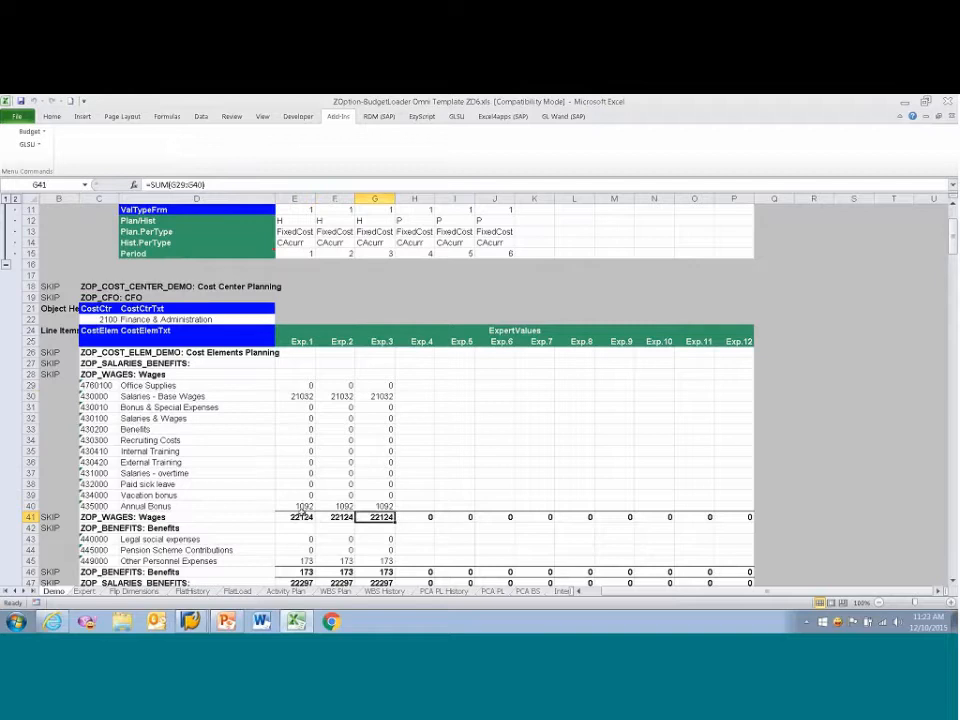
click(300, 515)
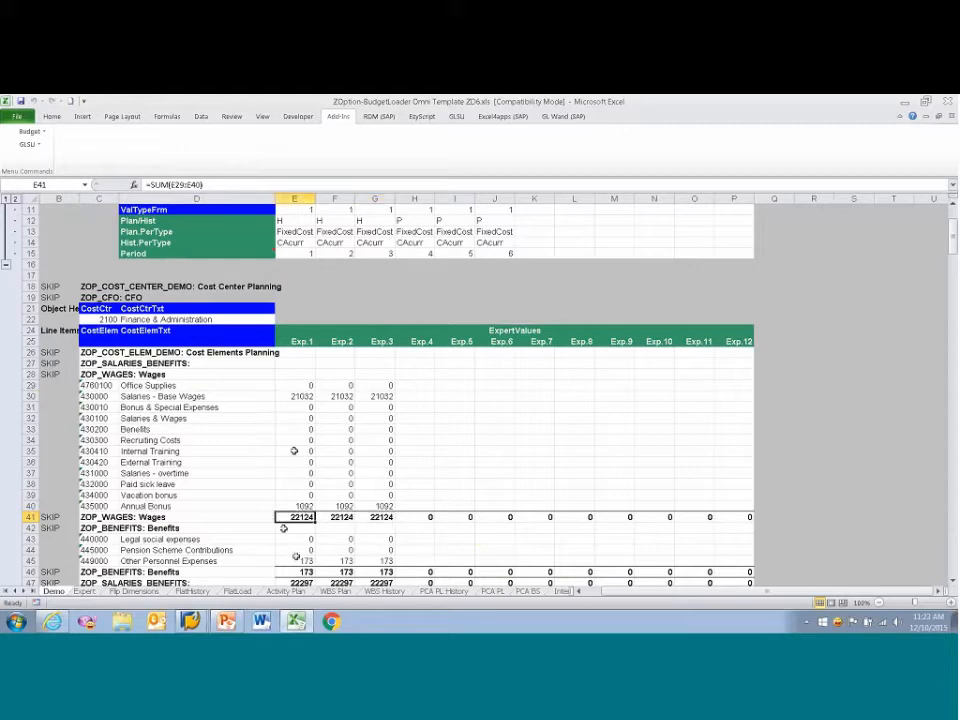
click(292, 396)
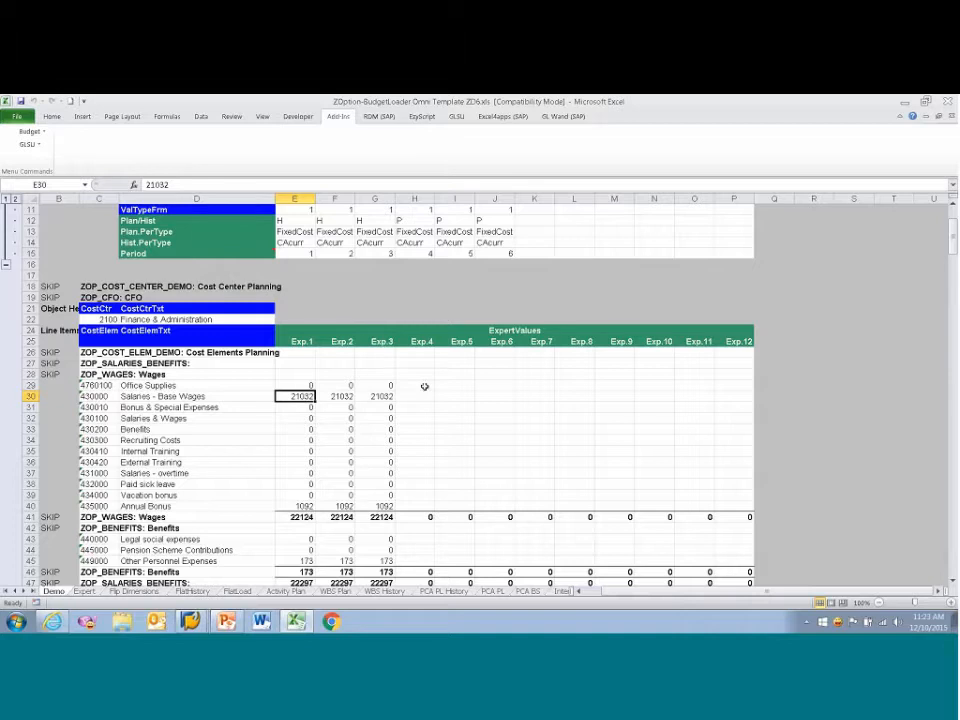
Enter the formula +G29*1.1 in H29 to plan Office Supplies for period 4 from the previous period.
scroll(407, 336, up, 1)
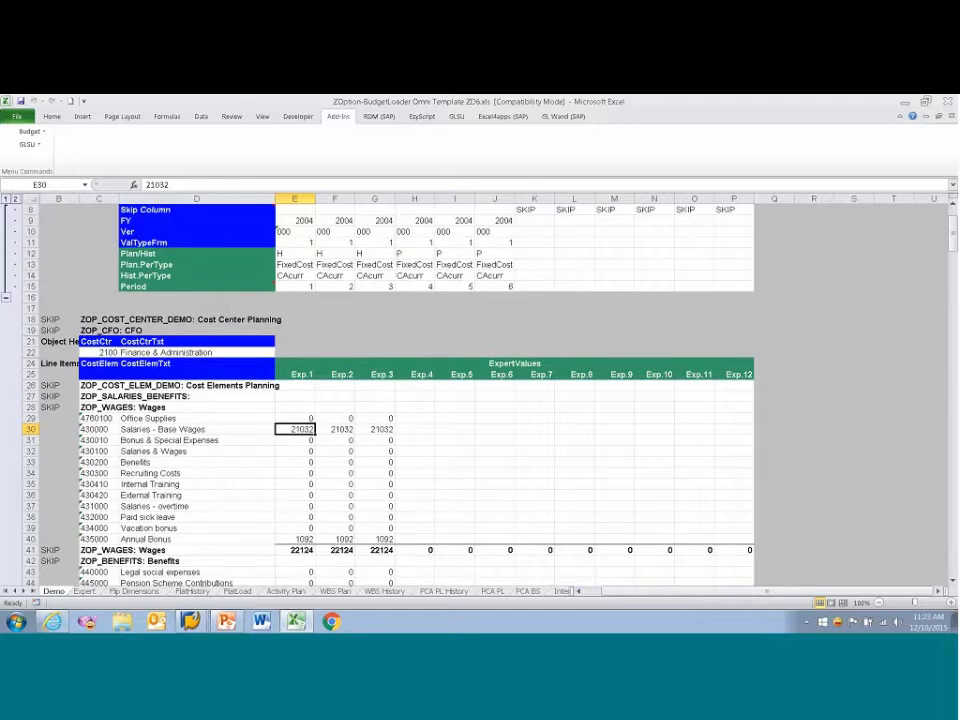
click(407, 420)
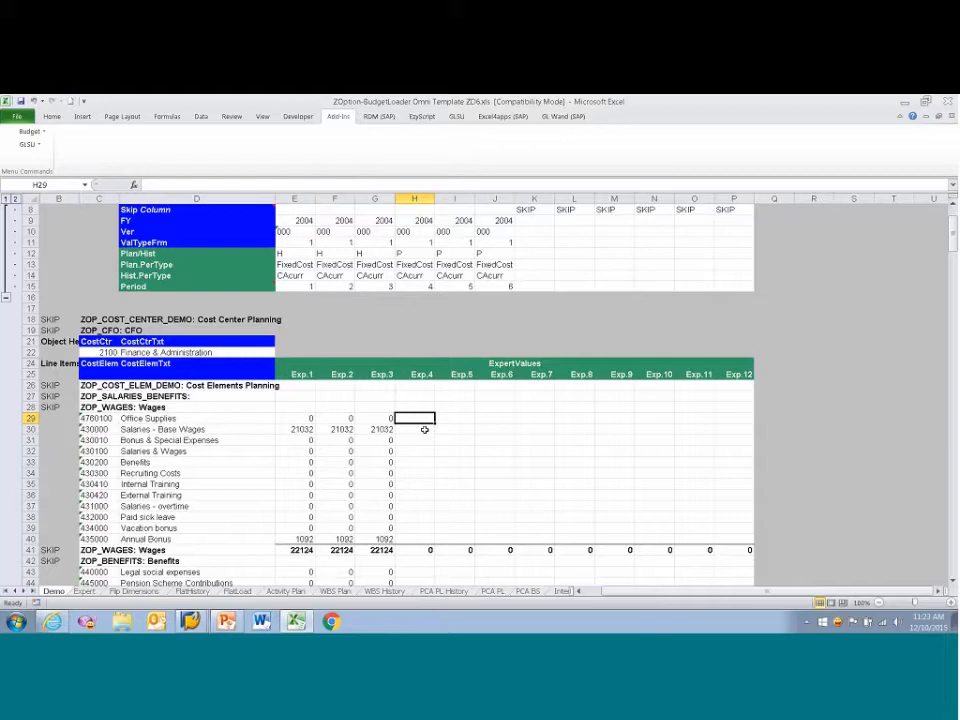
text(+)
key(Left)
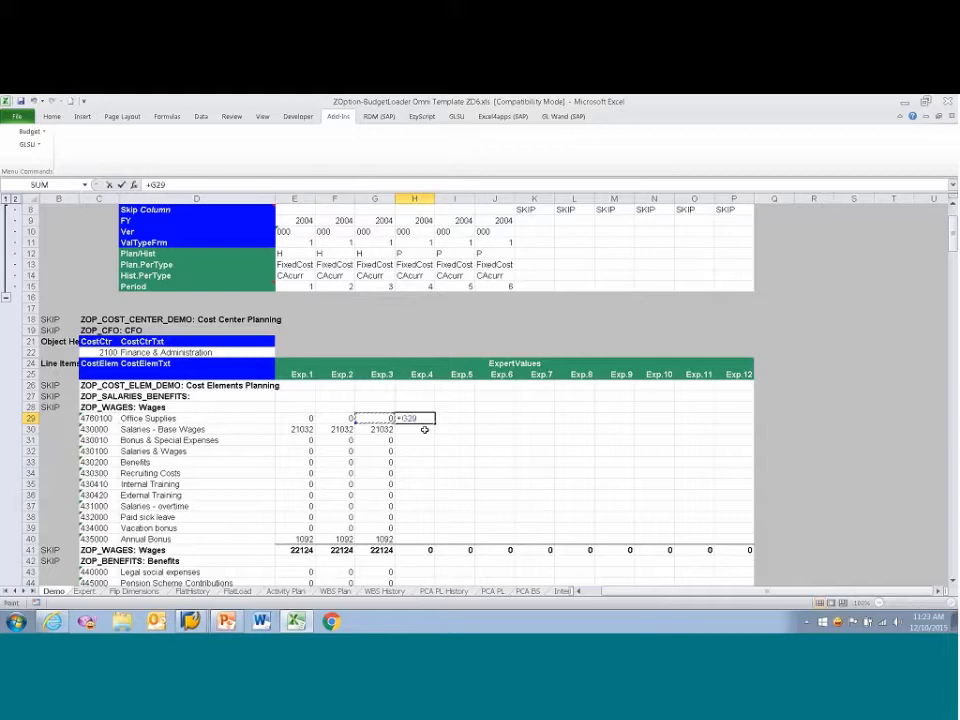
text(*1.1)
key(ctrl+Return)
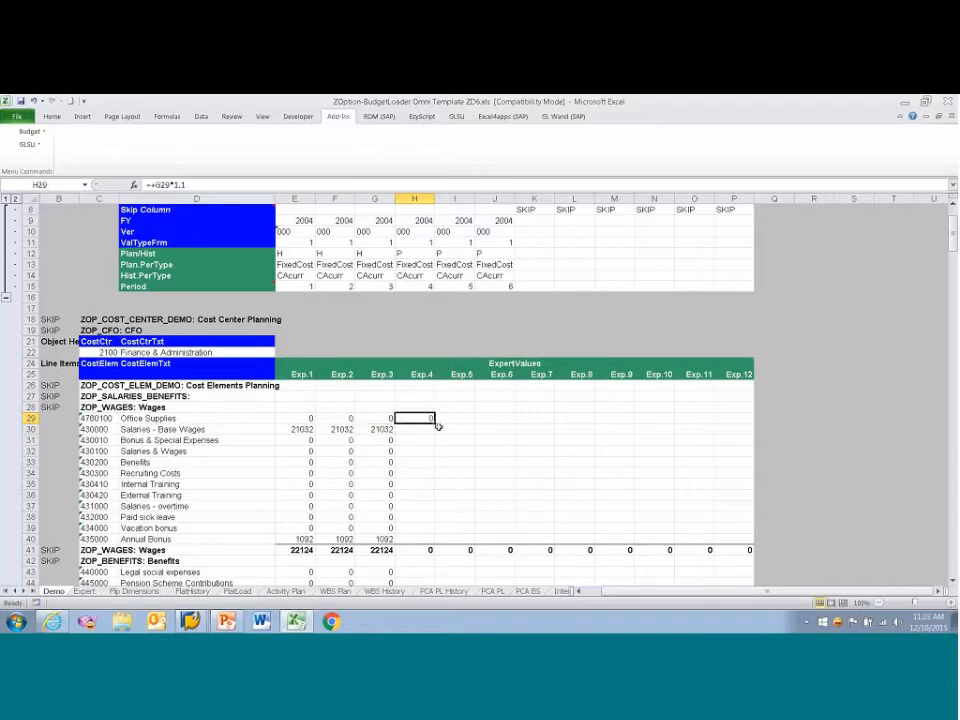
Fill the planning formula in H29 down to H40 and across through column J for all Wages cost elements.
drag(433, 422, 435, 540)
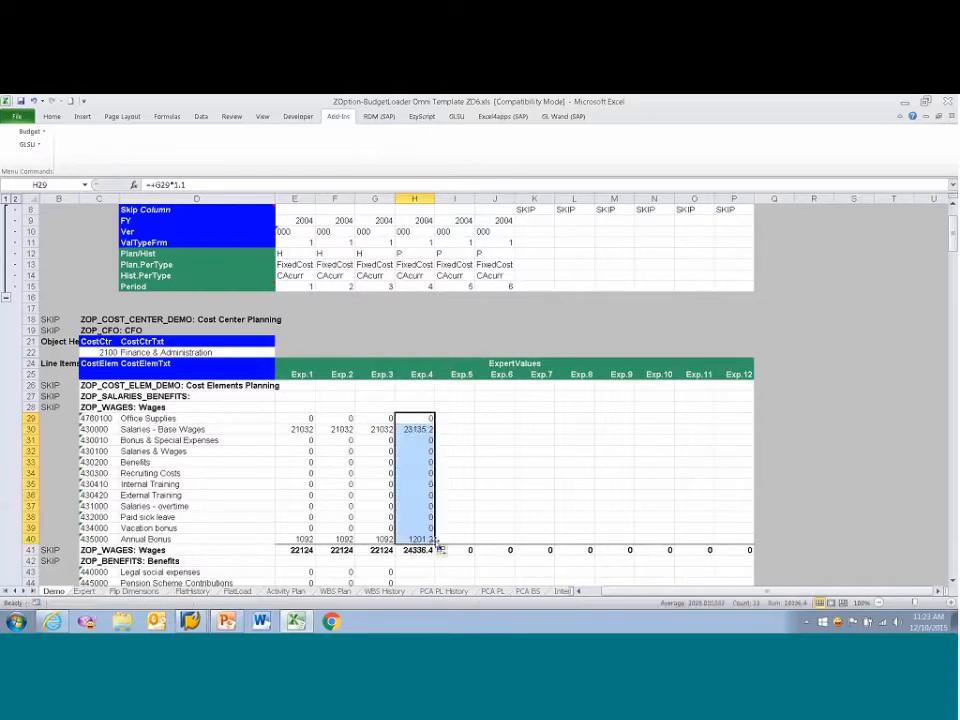
drag(435, 541, 508, 540)
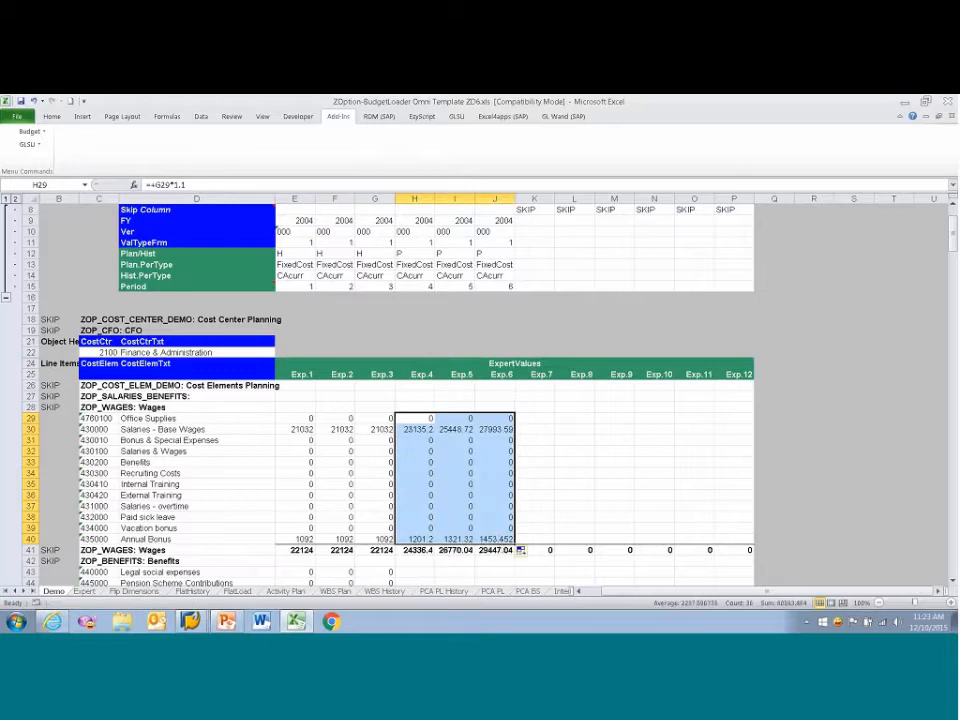
key(Down)
key(Left)
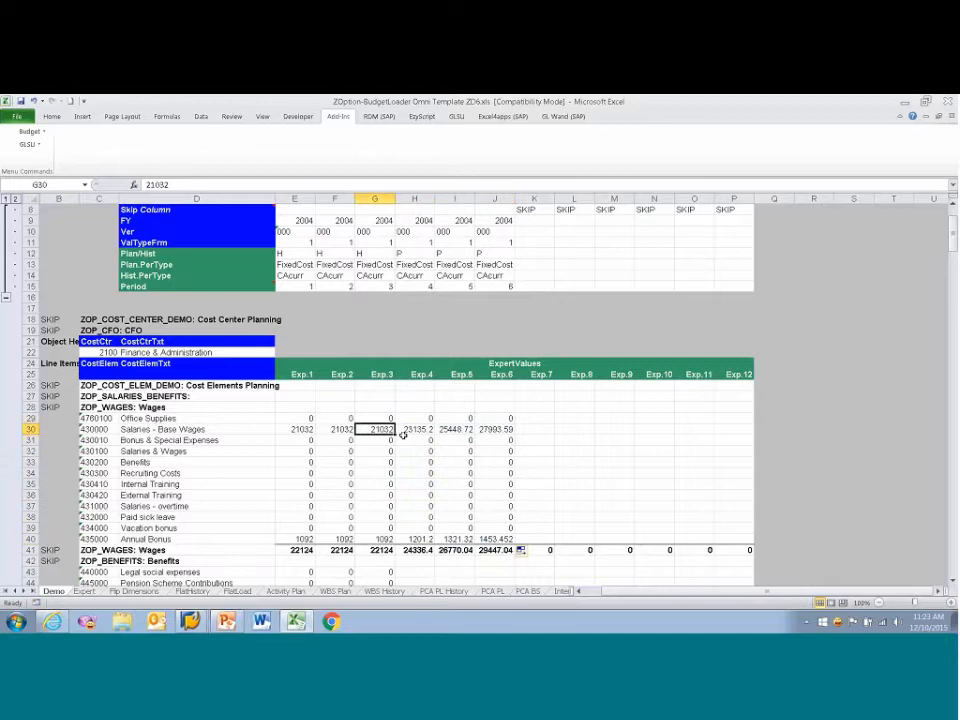
key(Right)
key(Right)
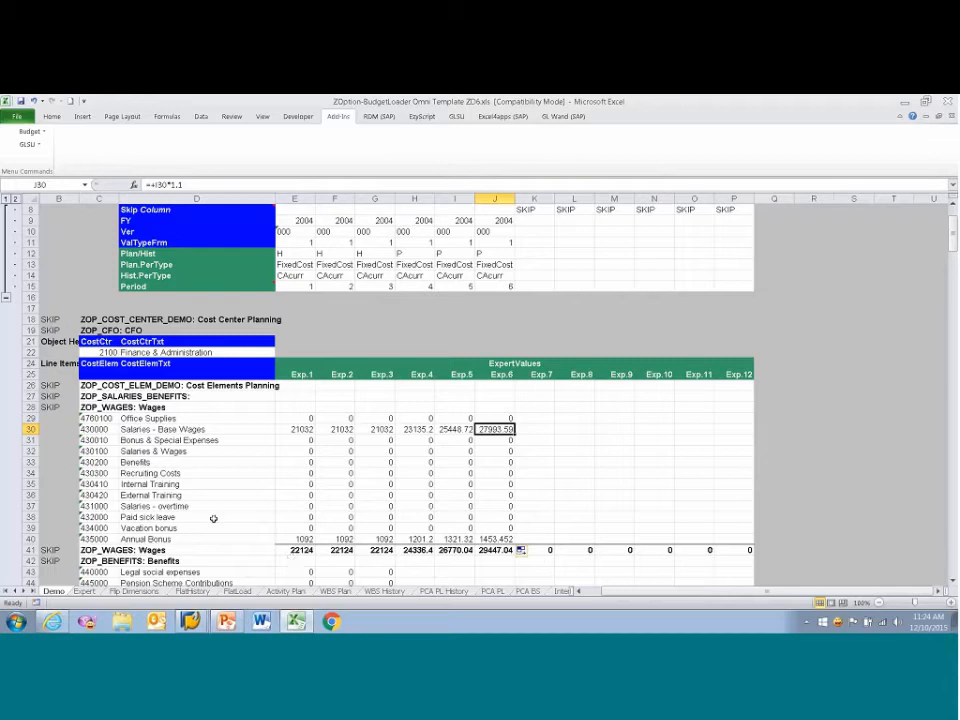
Change the Salaries - Base Wages cost element in C30 to the invalid value 430000x.
drag(98, 418, 160, 536)
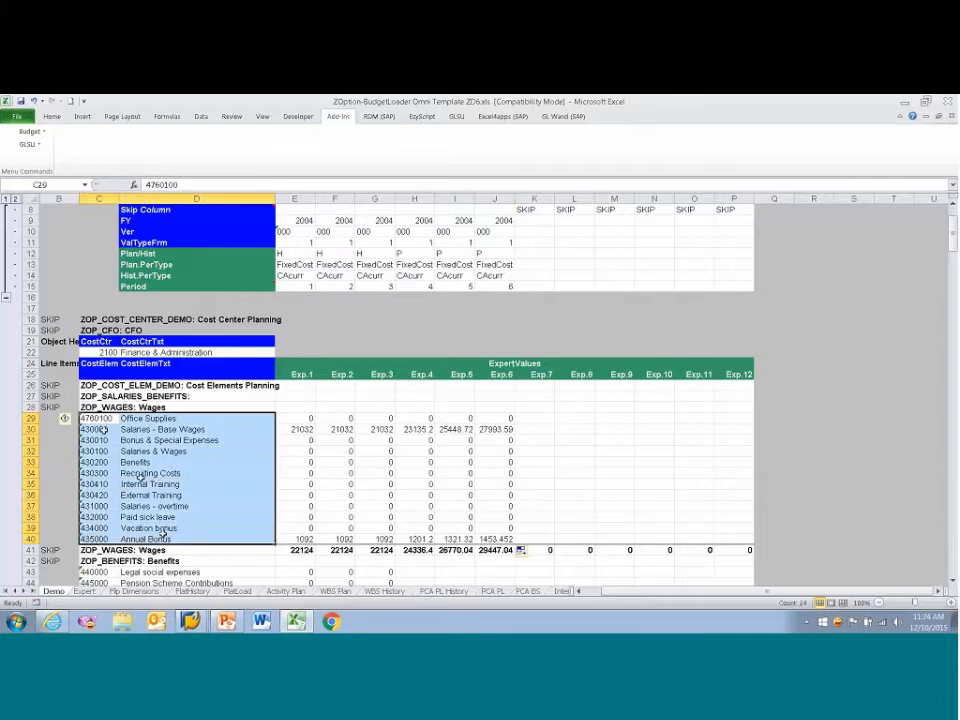
click(98, 429)
key(F2)
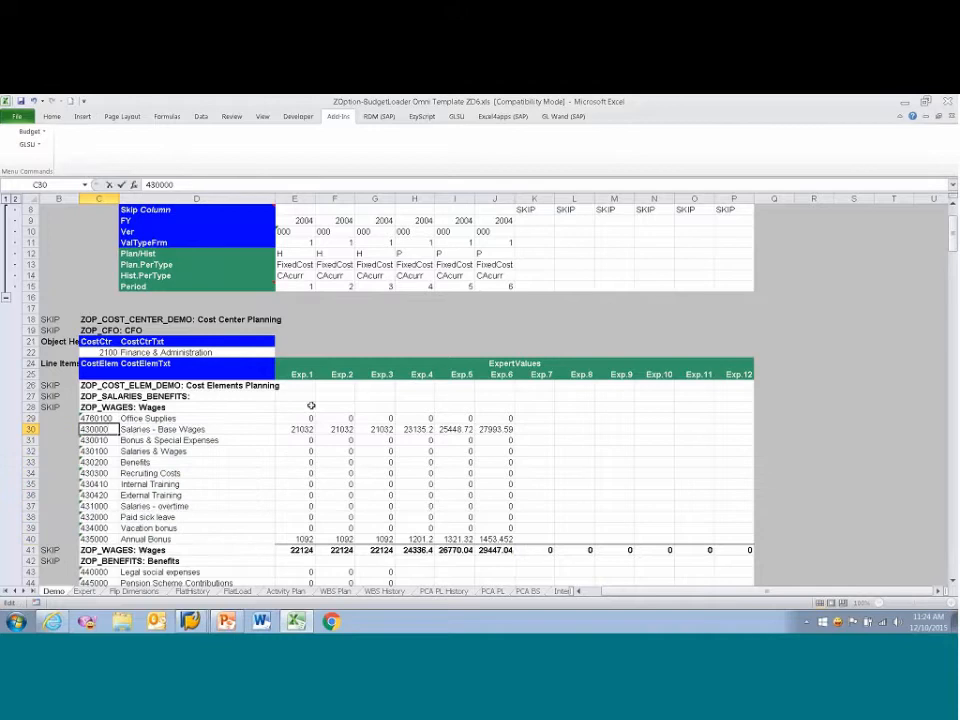
text(x)
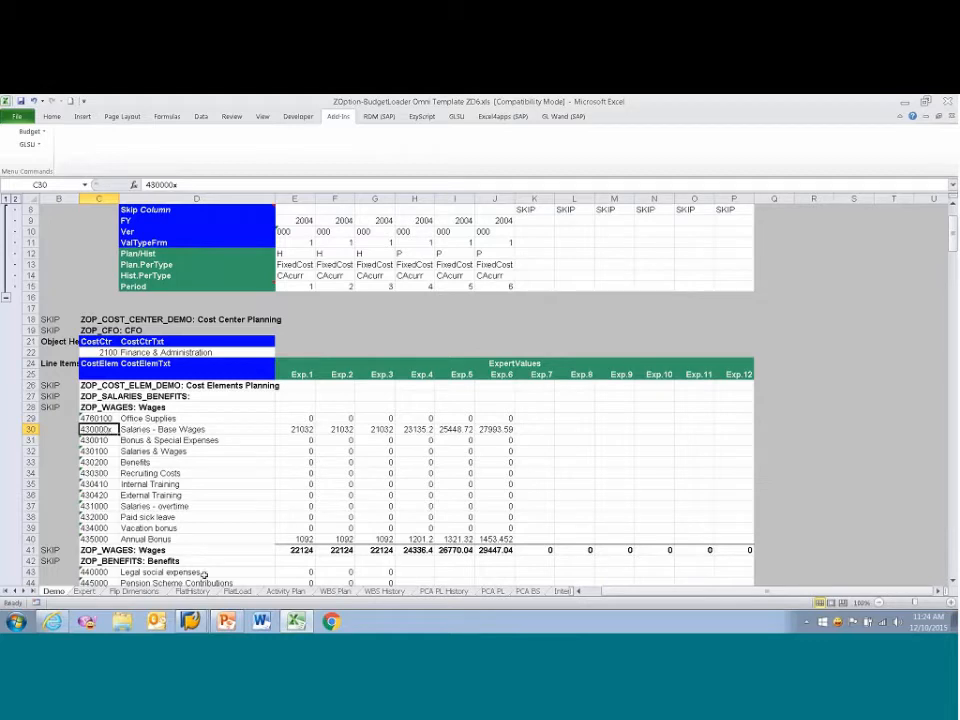
click(427, 428)
drag(427, 428, 455, 429)
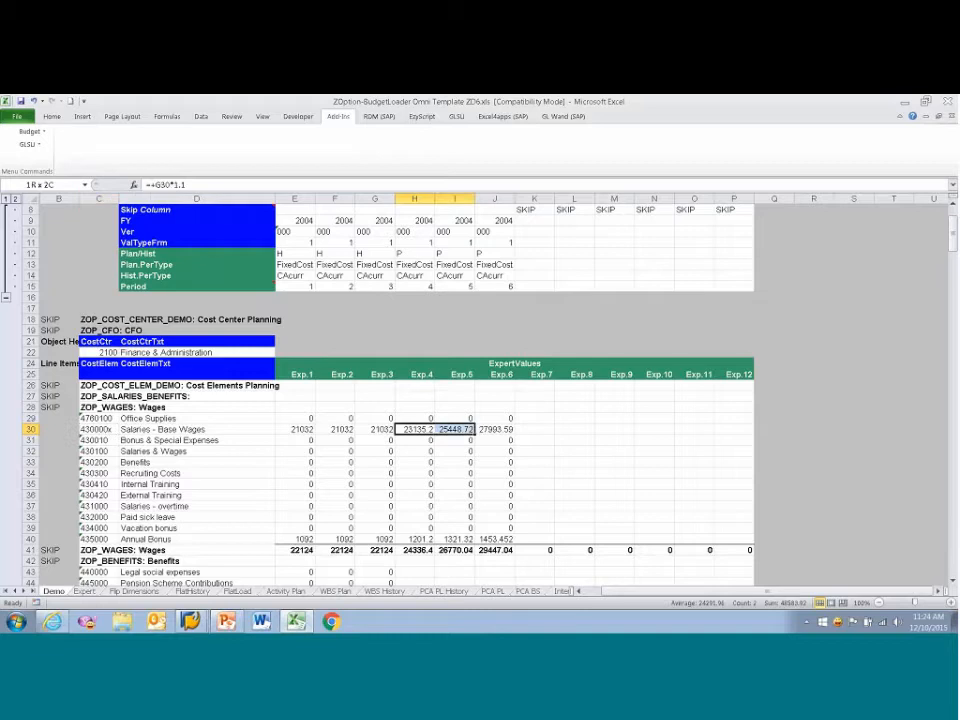
Try to post the expert planning data to SAP with the invalid Salaries - Base Wages cost element.
click(40, 132)
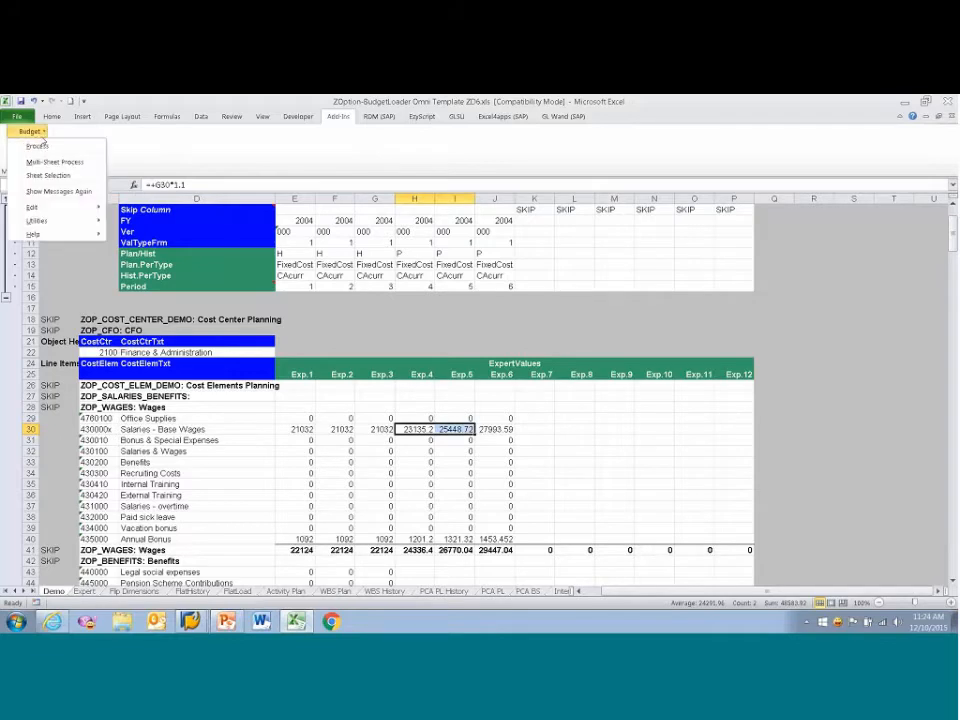
click(43, 148)
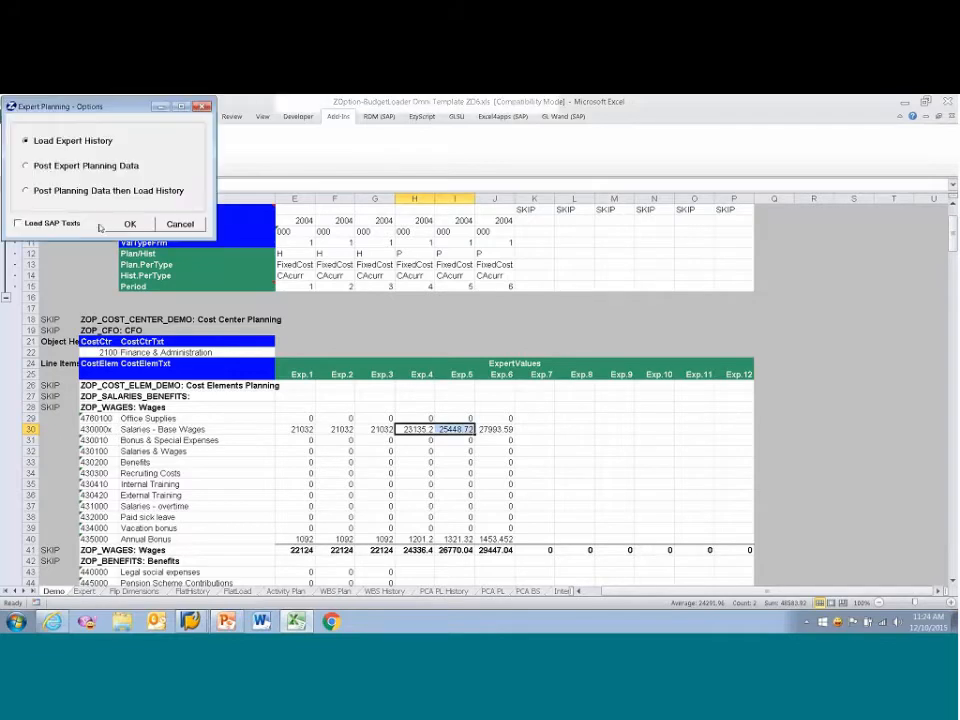
click(41, 166)
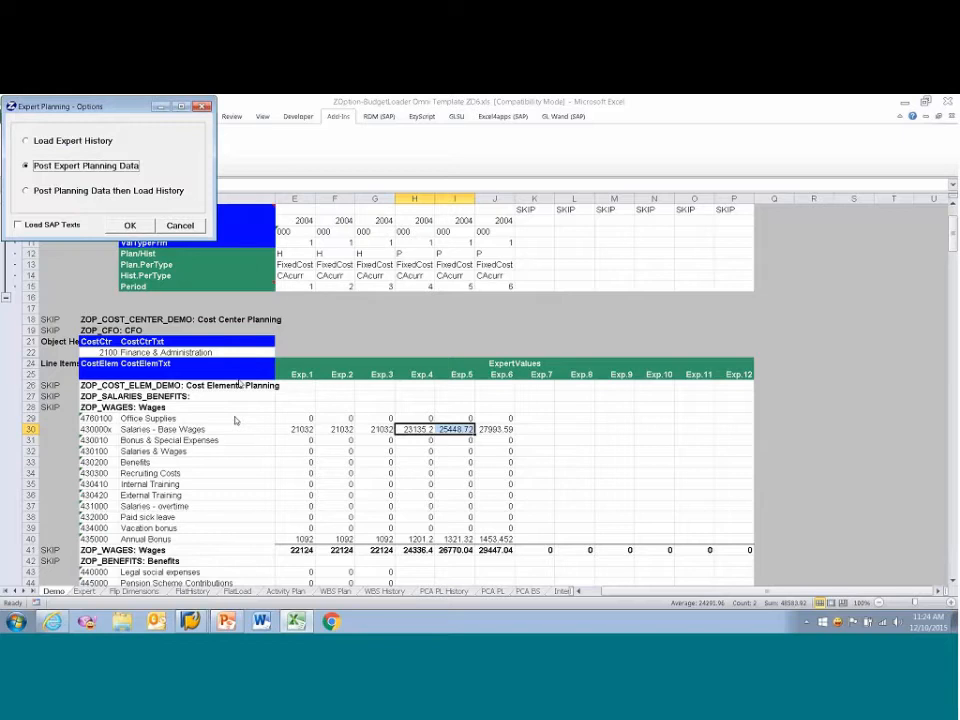
click(122, 226)
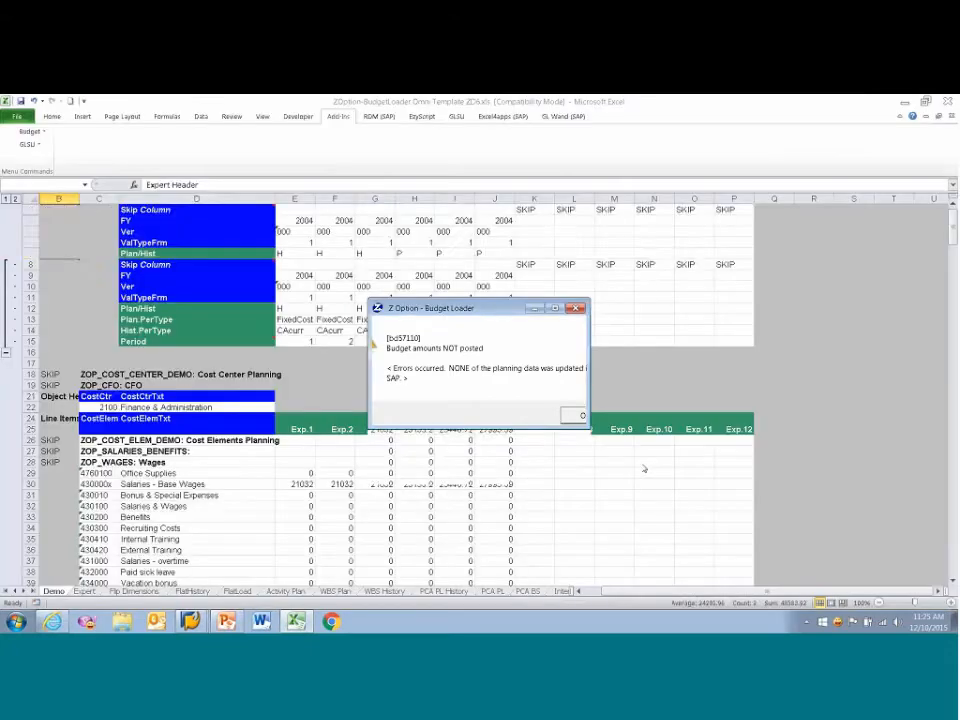
click(590, 420)
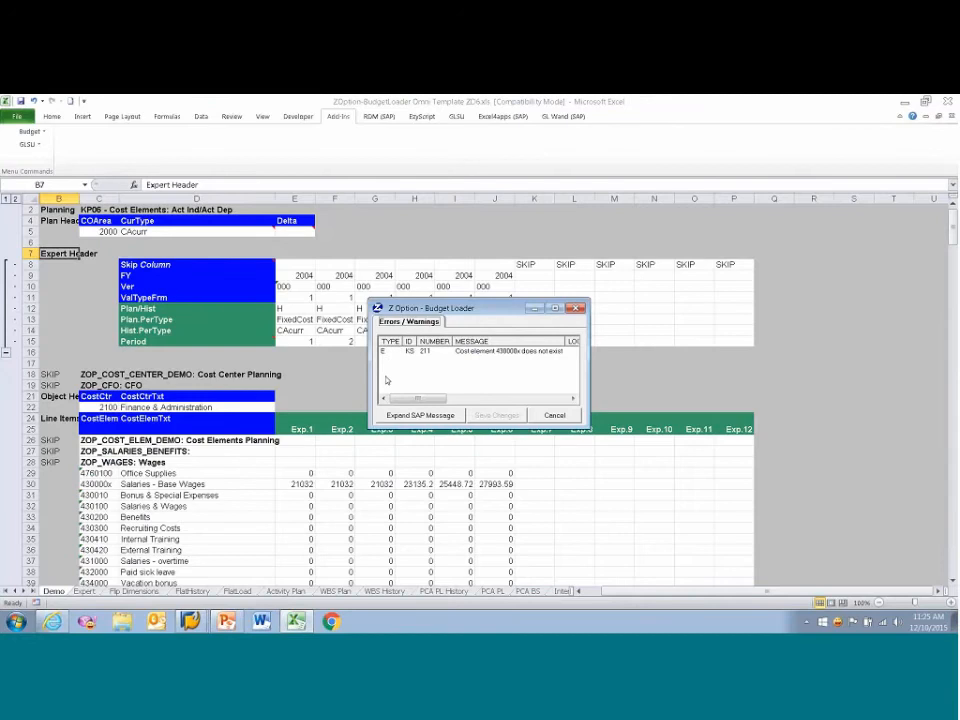
Go from the posting error to its source cell C30 and correct the cost element to 430000.
double_click(479, 352)
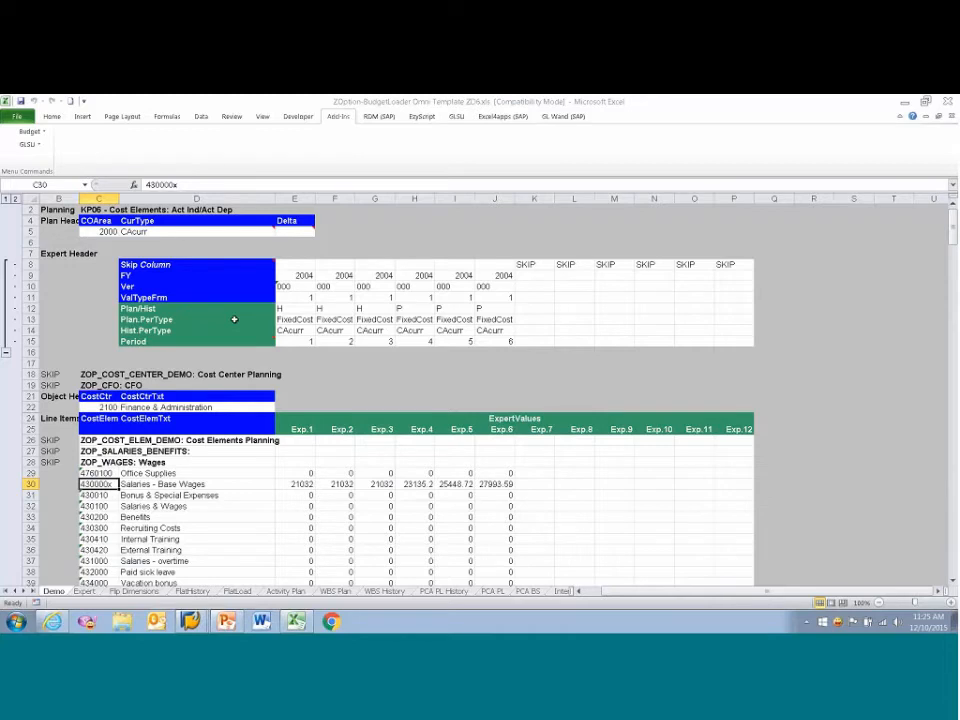
click(148, 484)
key(Left)
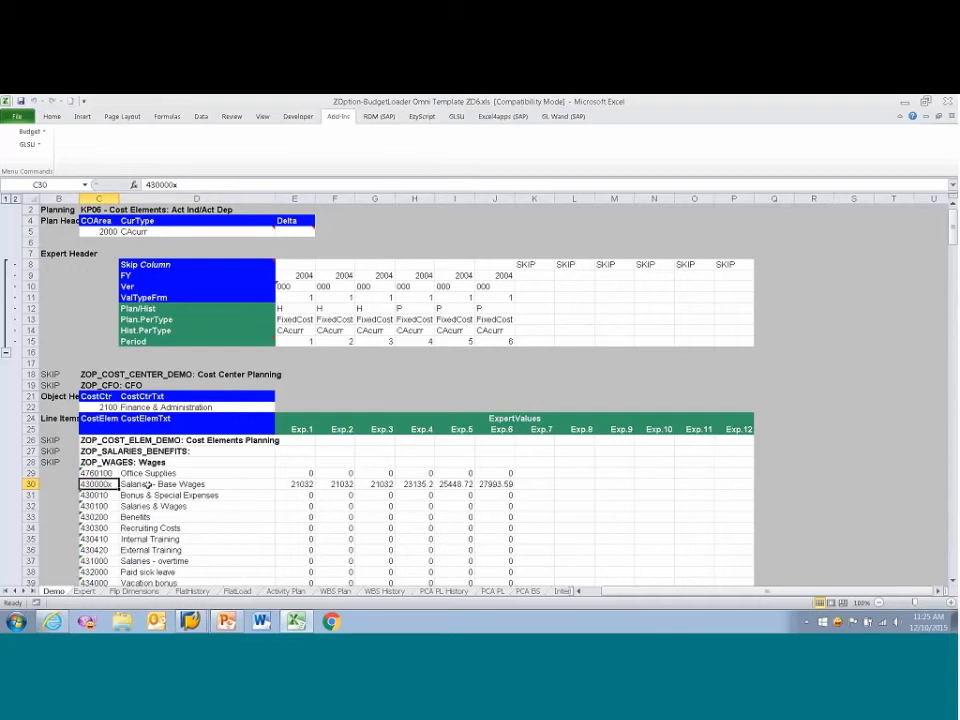
key(F2)
key(BackSpace)
key(Return)
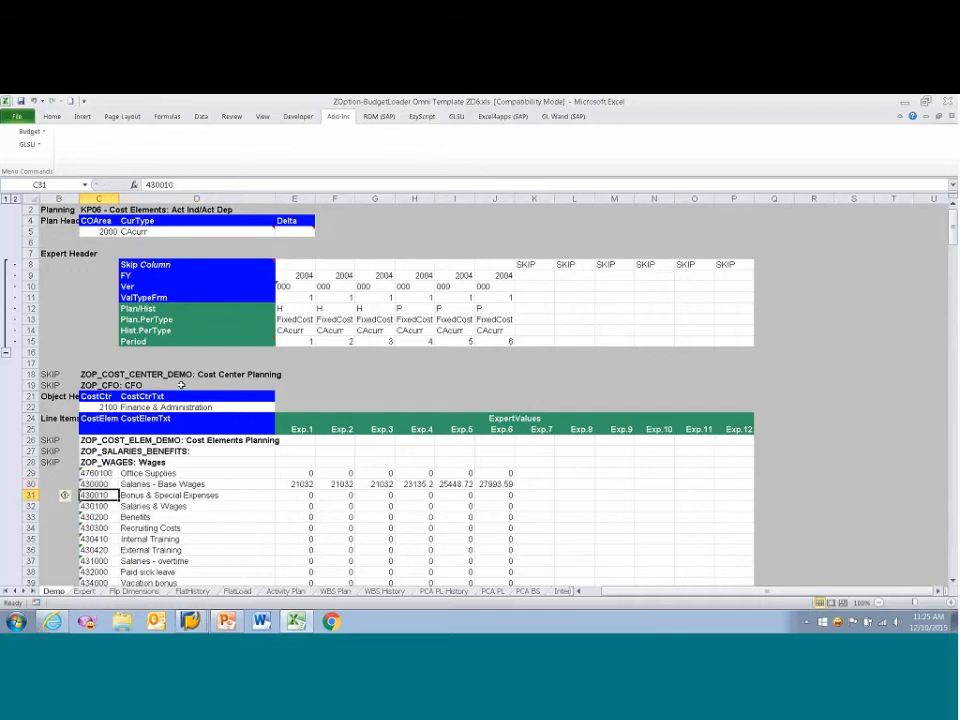
Post the corrected expert planning data to SAP and highlight the posted Salaries - Base Wages plan values in H30:J30.
click(33, 131)
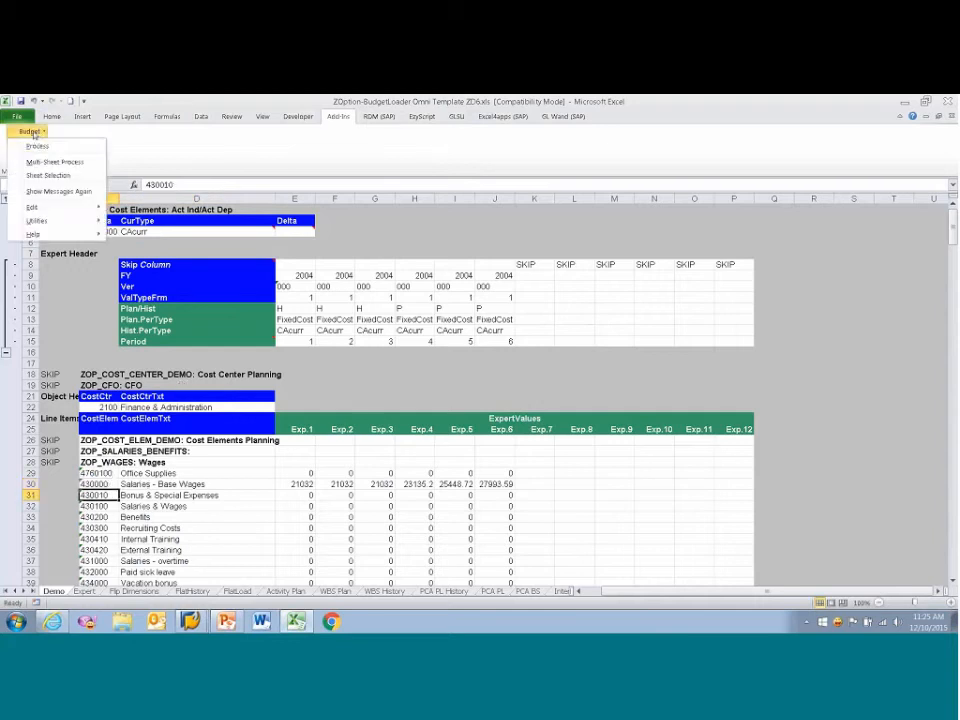
click(58, 150)
click(94, 174)
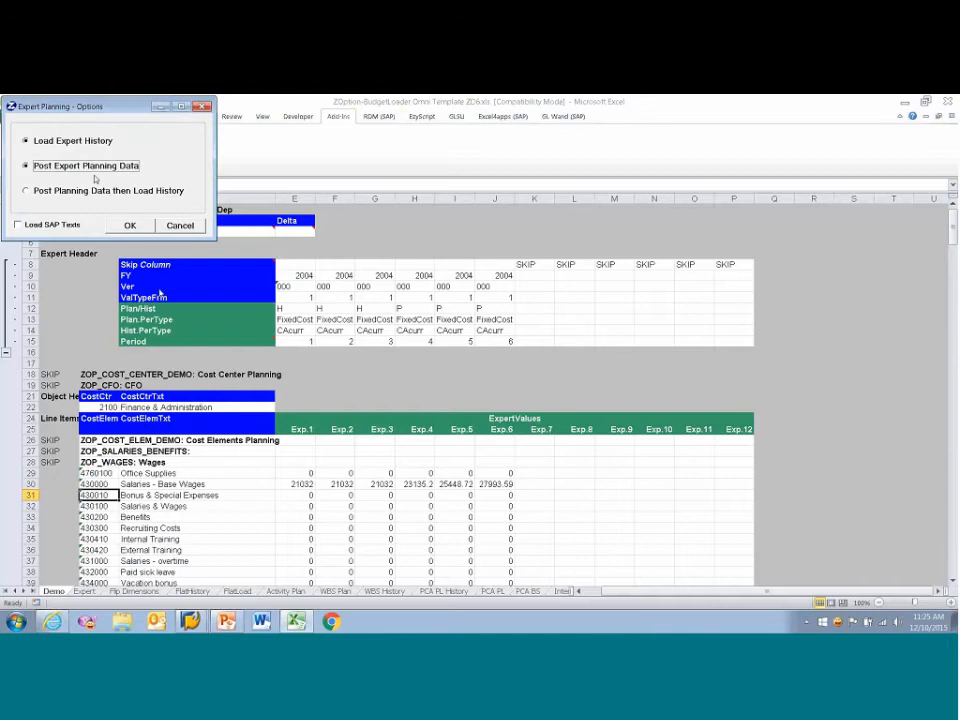
click(129, 226)
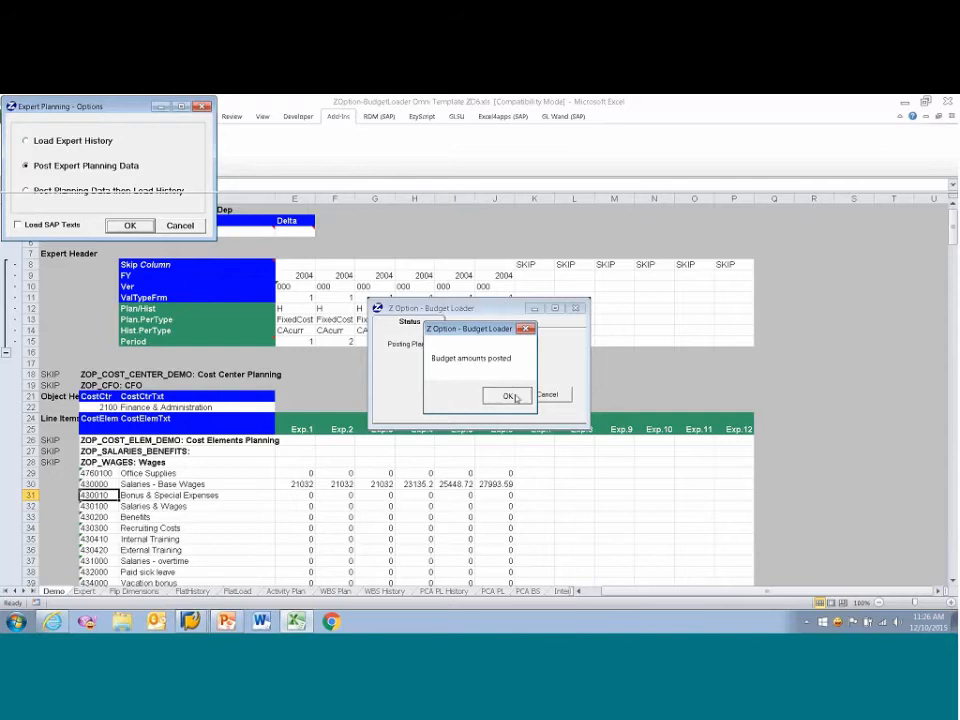
click(508, 396)
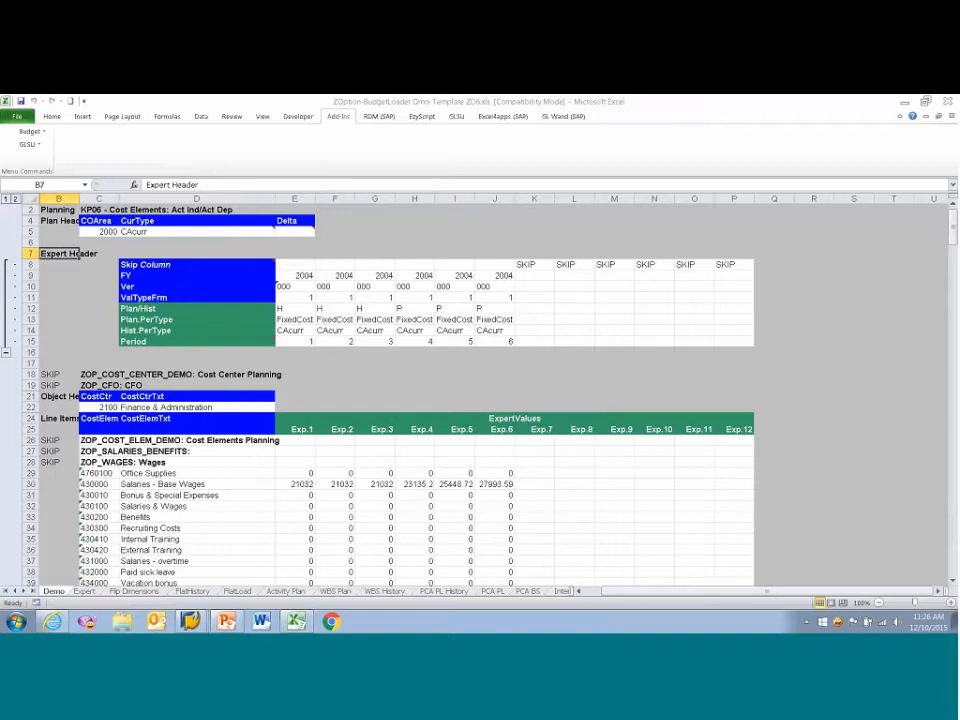
drag(414, 484, 500, 484)
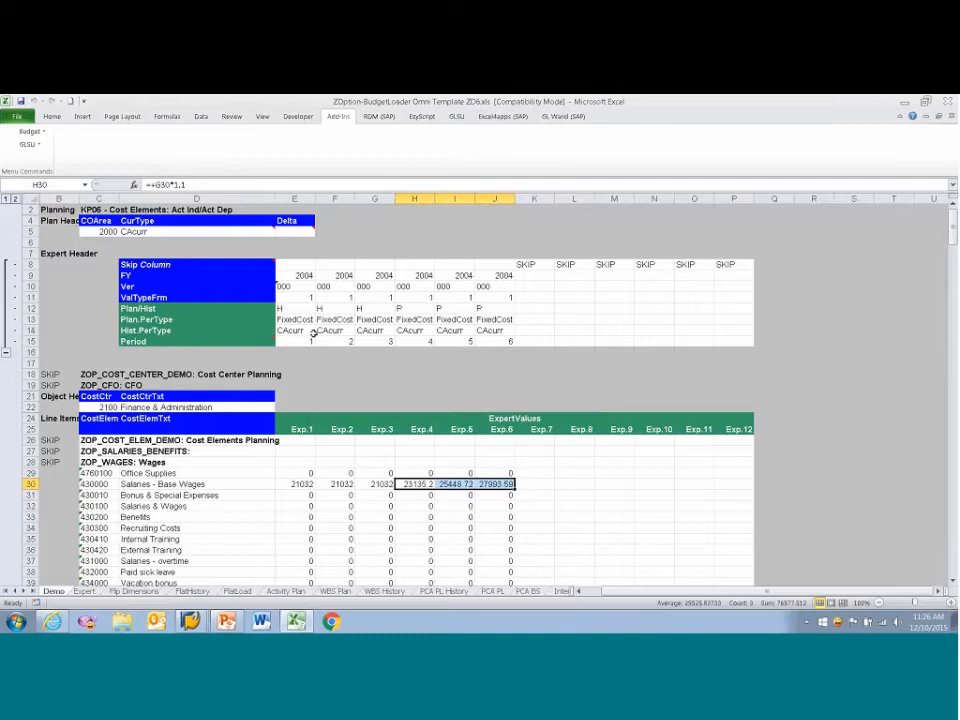
Set the first period in E15 to 4 and check the period formulas across row 15.
click(311, 342)
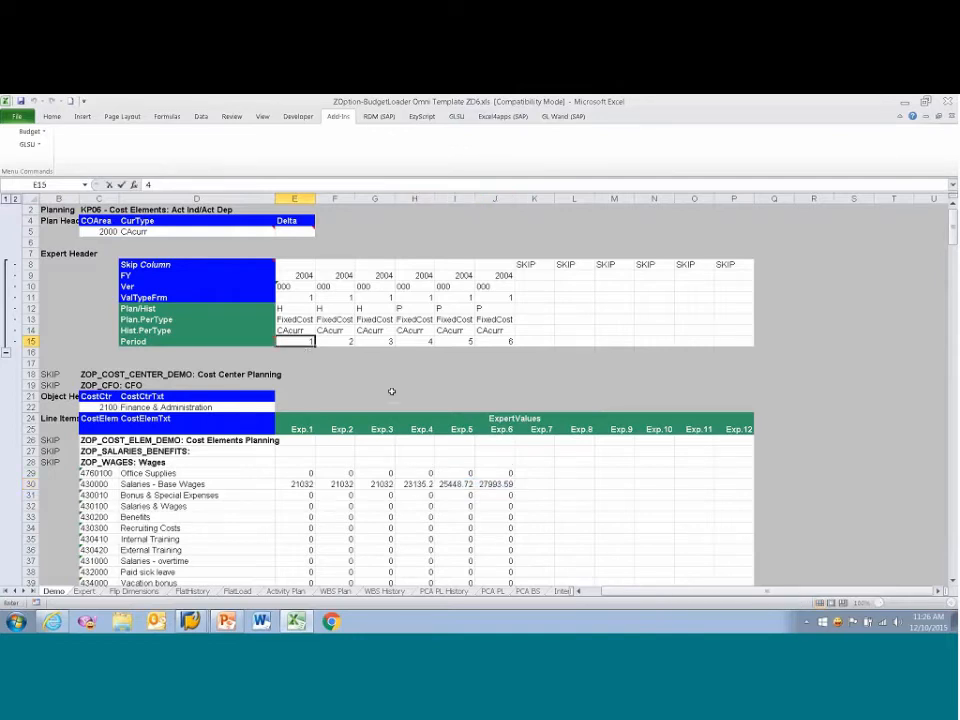
text(4)
key(Tab)
key(Tab)
key(Tab)
key(Tab)
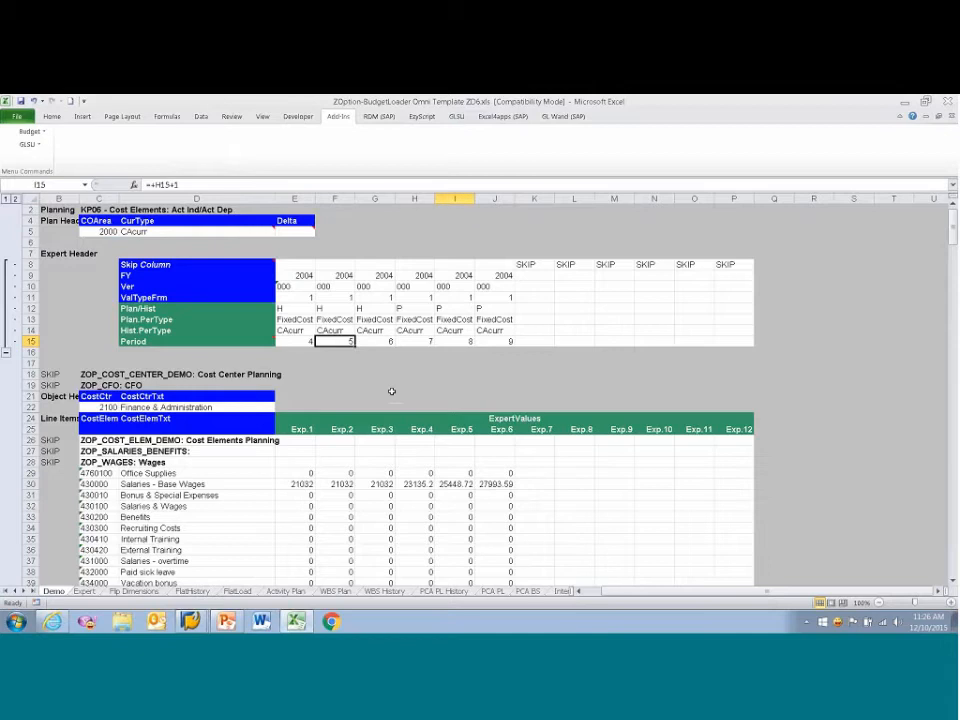
key(Left)
key(Left)
key(Right)
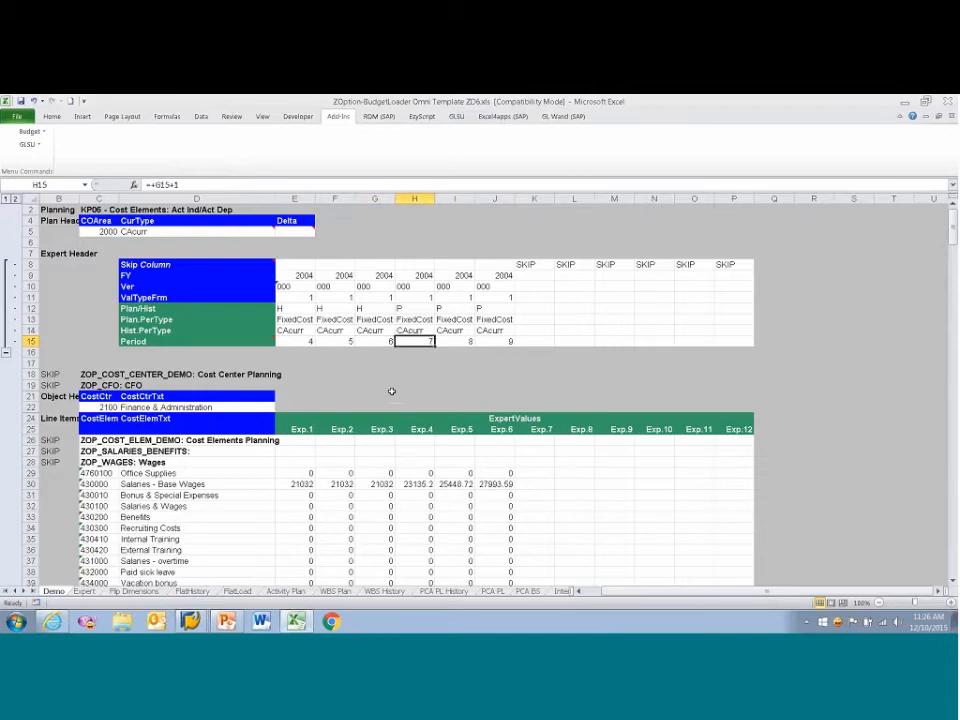
Mark the Salaries - Base Wages plan values in H30:J30 for comparison and load the expert history from SAP for the shifted periods.
click(418, 487)
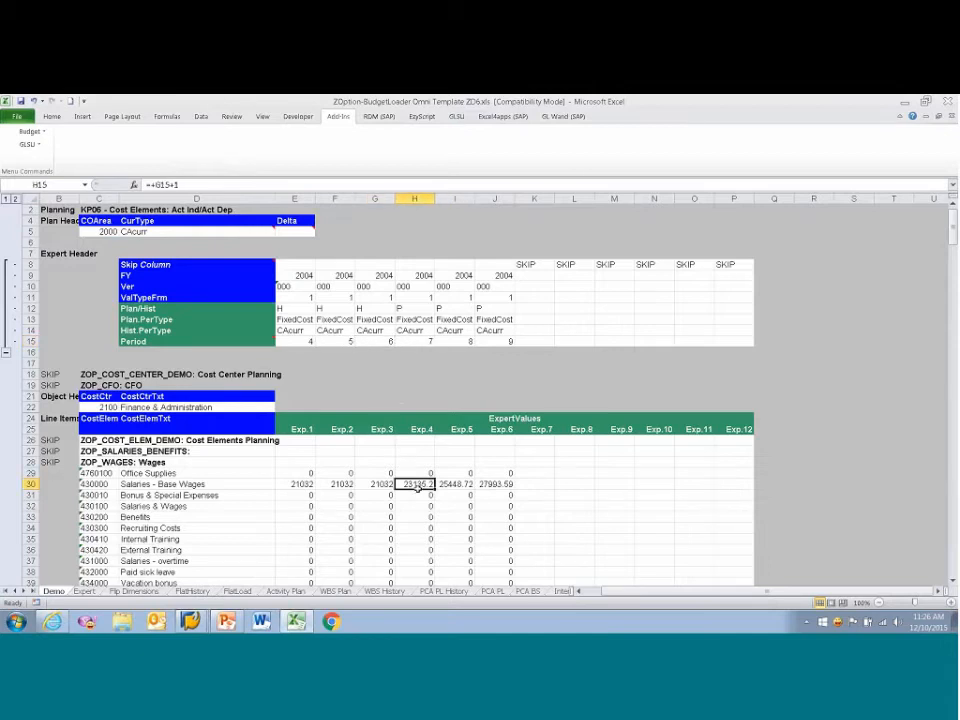
key(shift+Right)
key(shift+Right)
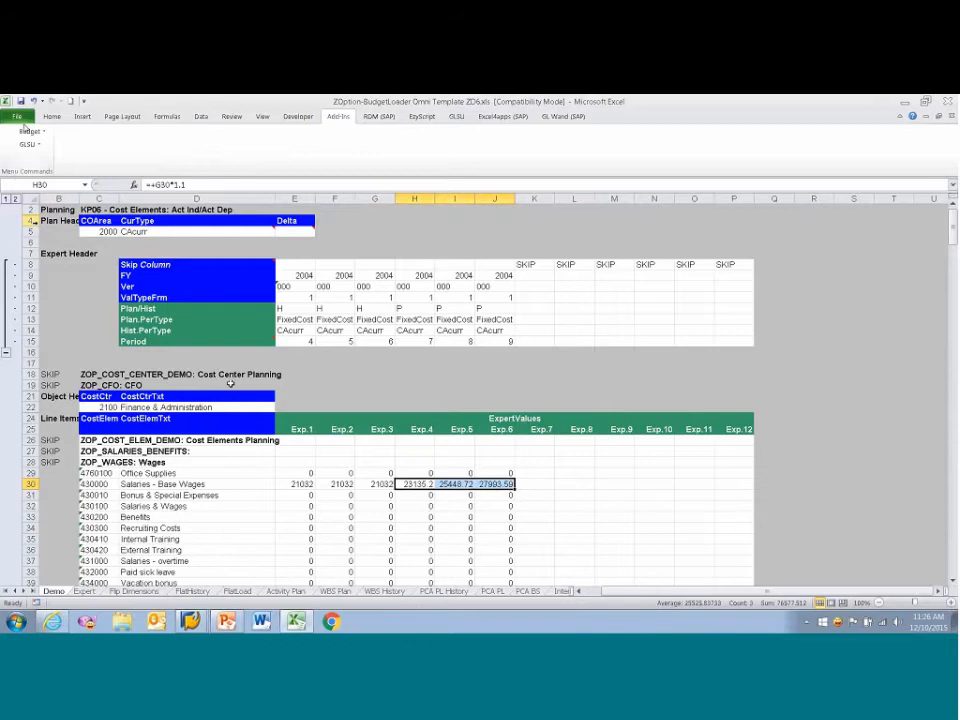
click(30, 131)
click(38, 146)
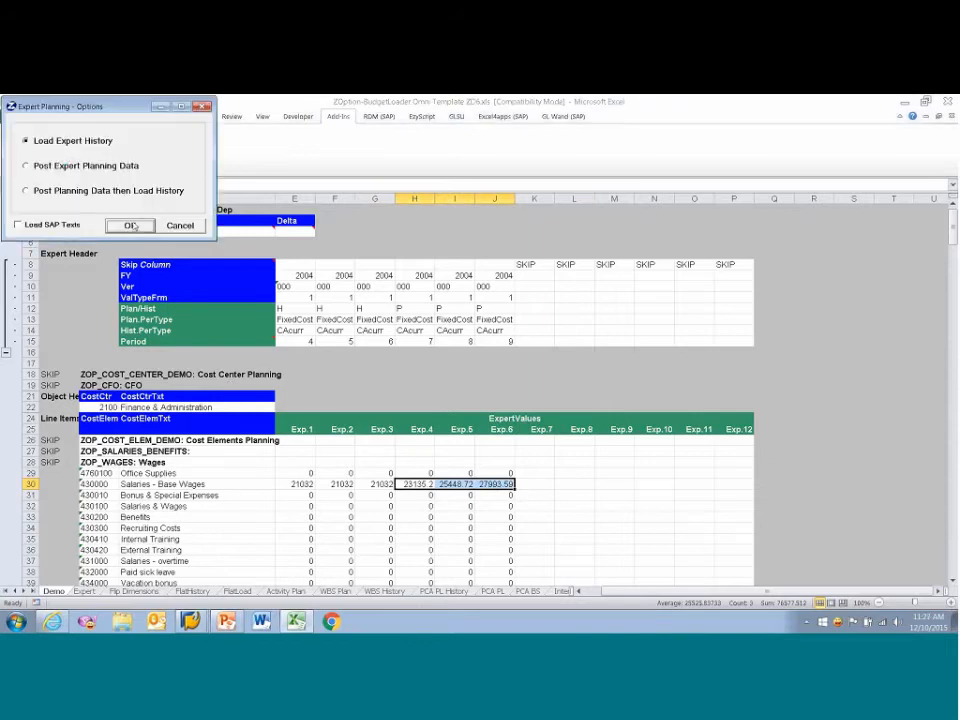
click(129, 224)
key(Return)
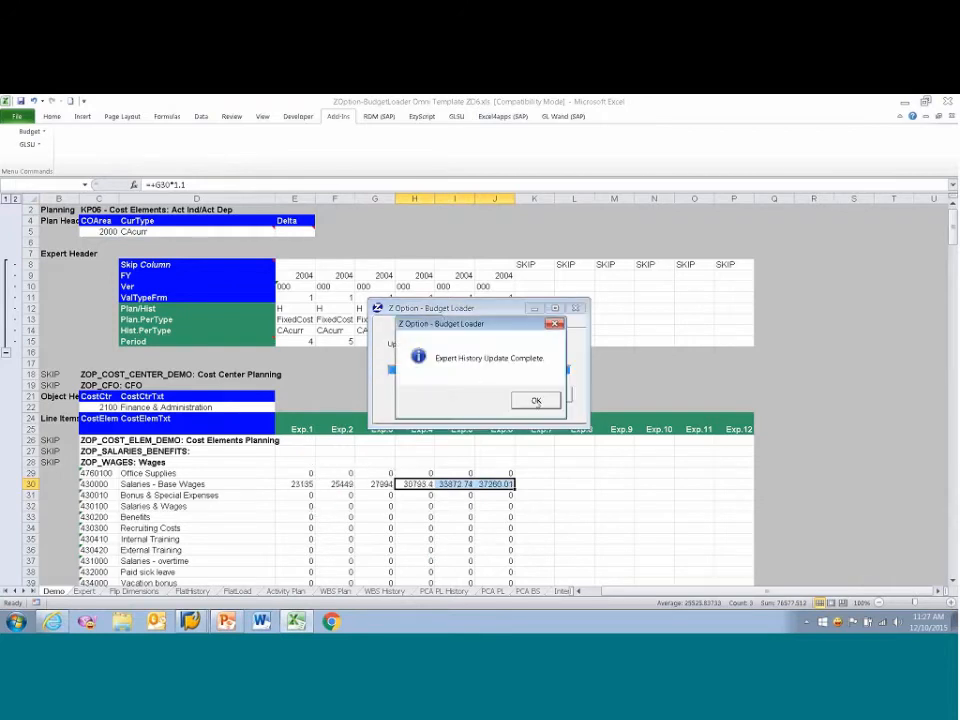
click(528, 402)
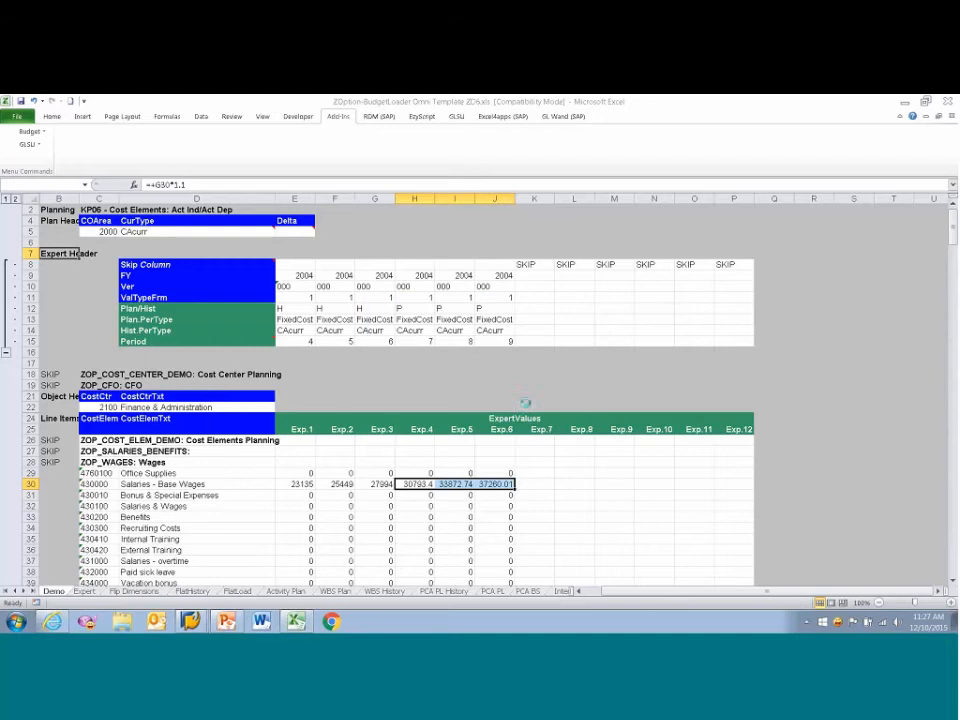
Examine the reloaded history and recalculated plan values for Salaries - Base Wages and the Wages subtotal.
click(292, 484)
key(Right)
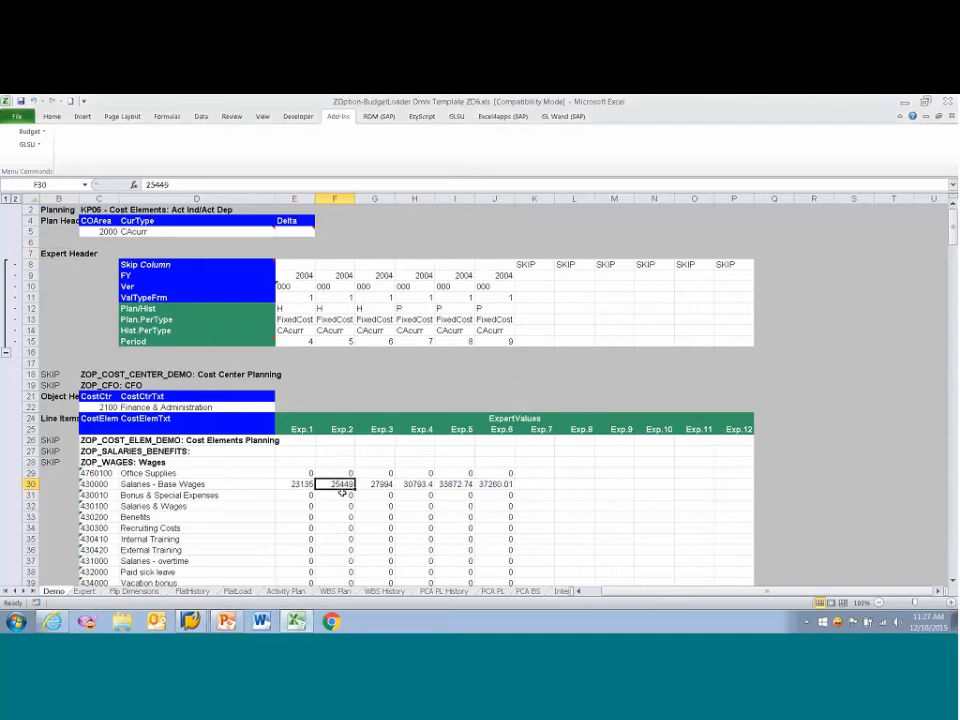
key(Right)
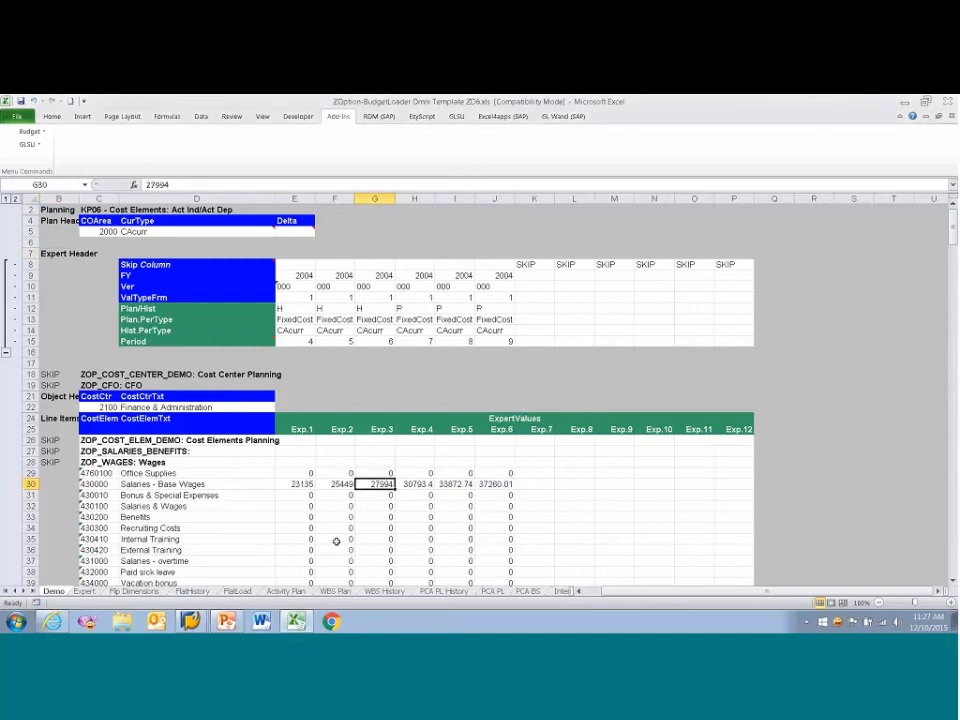
key(Right)
key(Right)
key(Right)
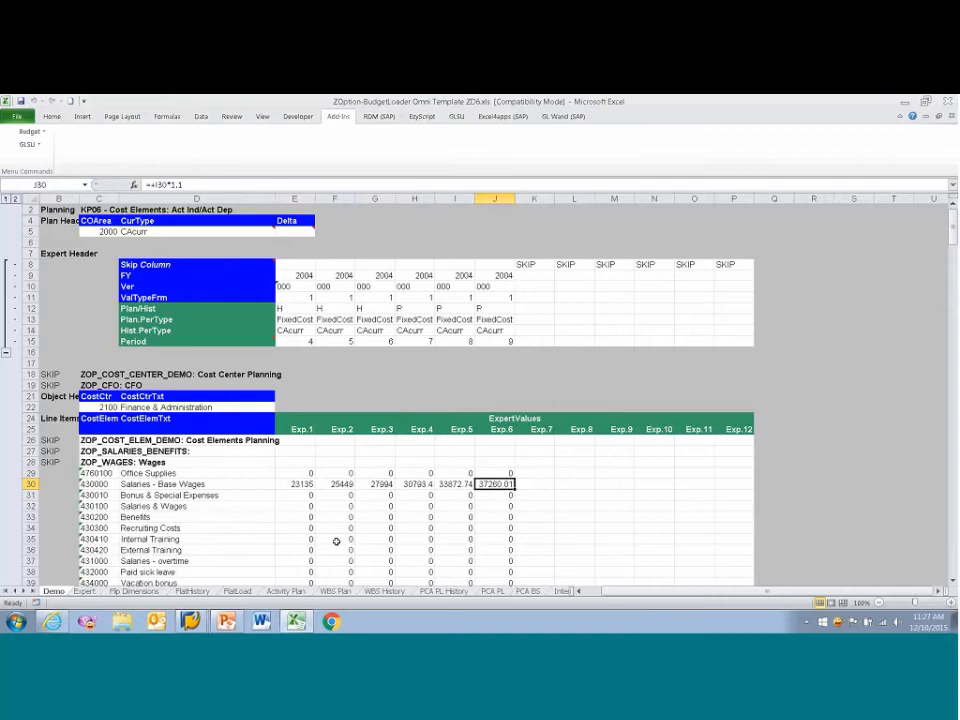
scroll(336, 541, down, 1)
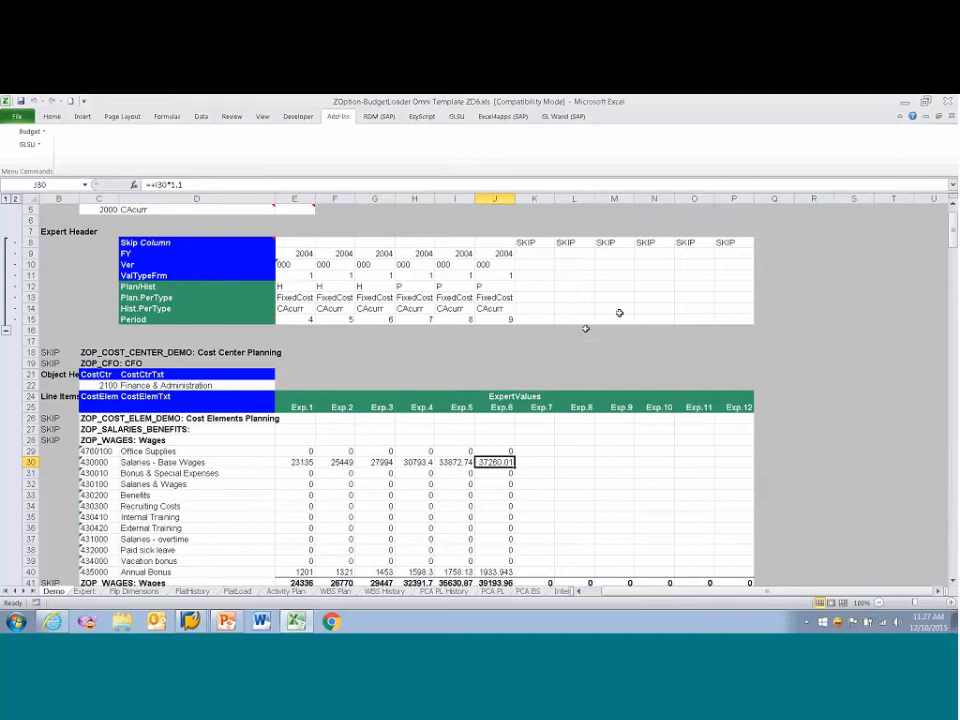
scroll(395, 541, down, 1)
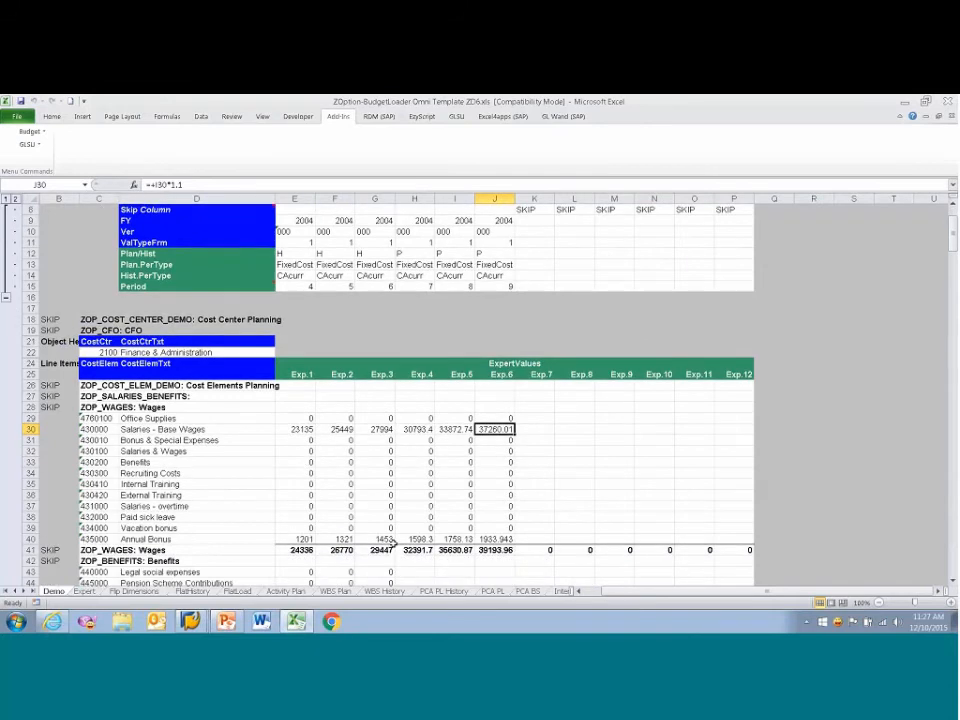
scroll(395, 541, up, 2)
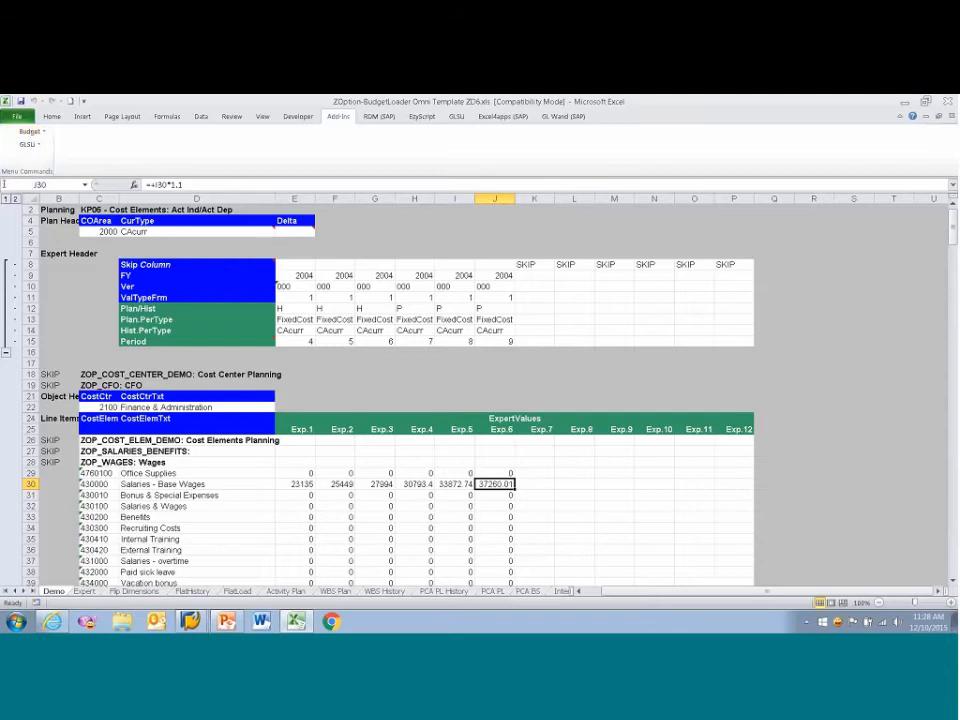
Open the Demo template's layout for editing, expand its Object Header and Line Items fields, and name the new target sheet Demo 2.
click(30, 132)
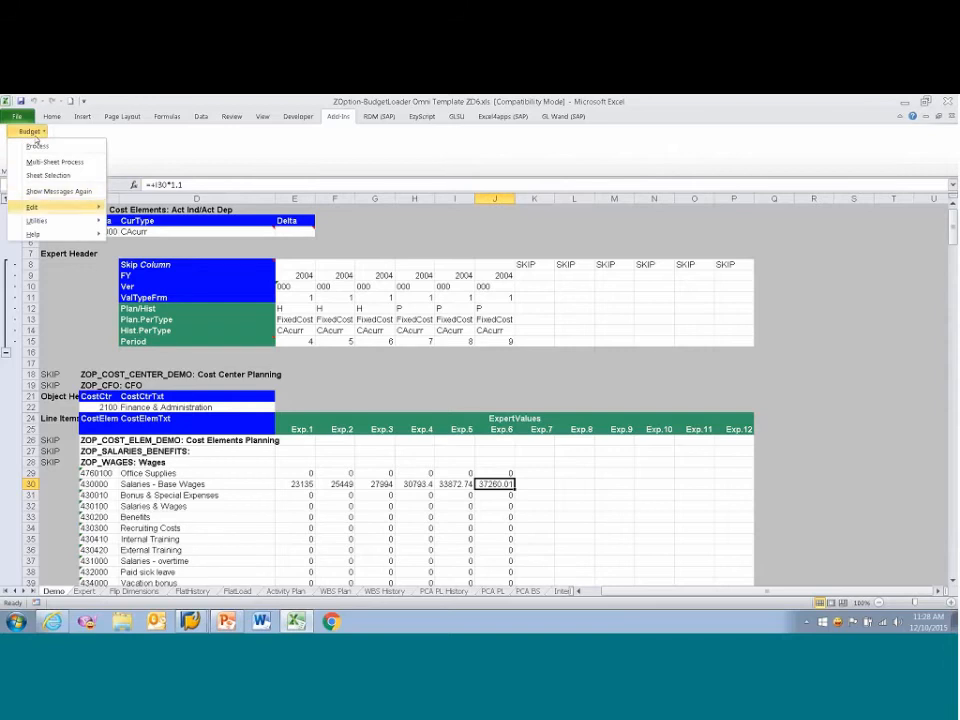
mouse_move(32, 207)
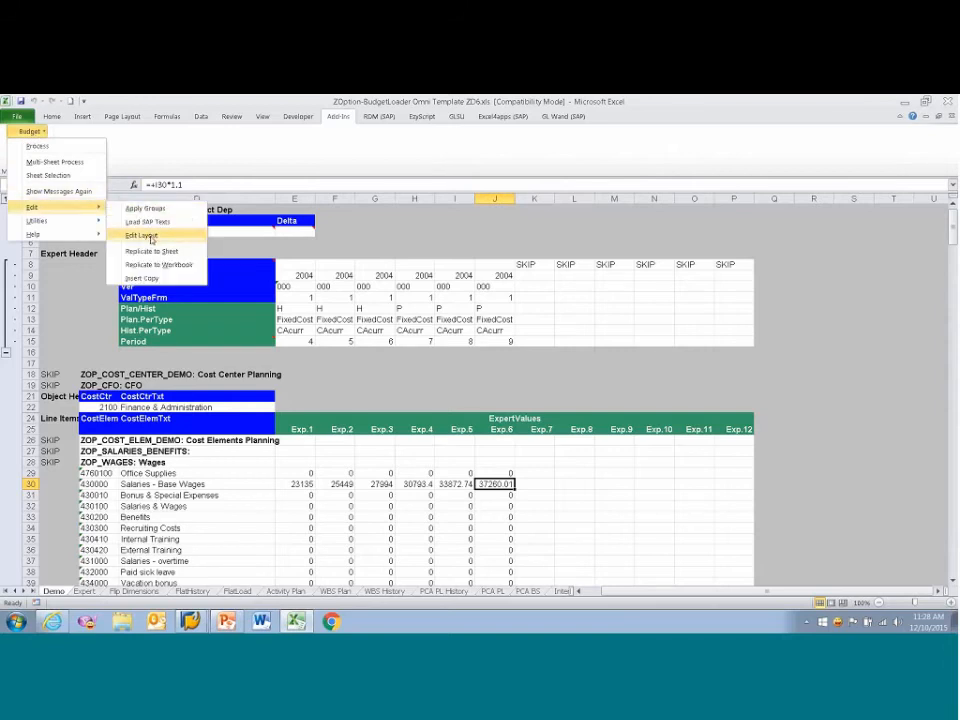
click(135, 235)
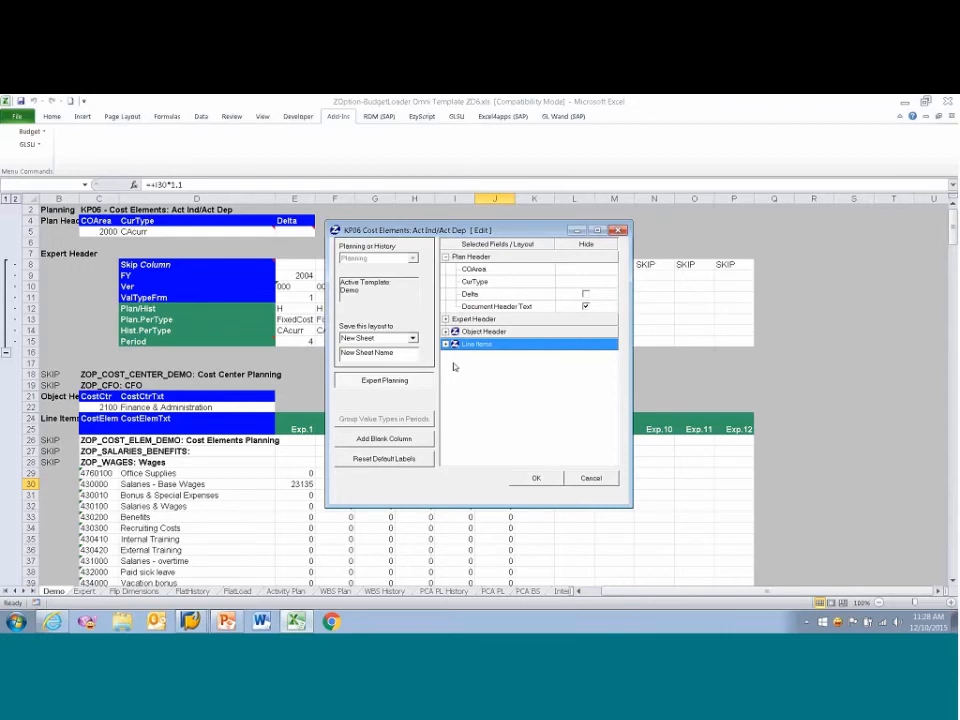
click(445, 331)
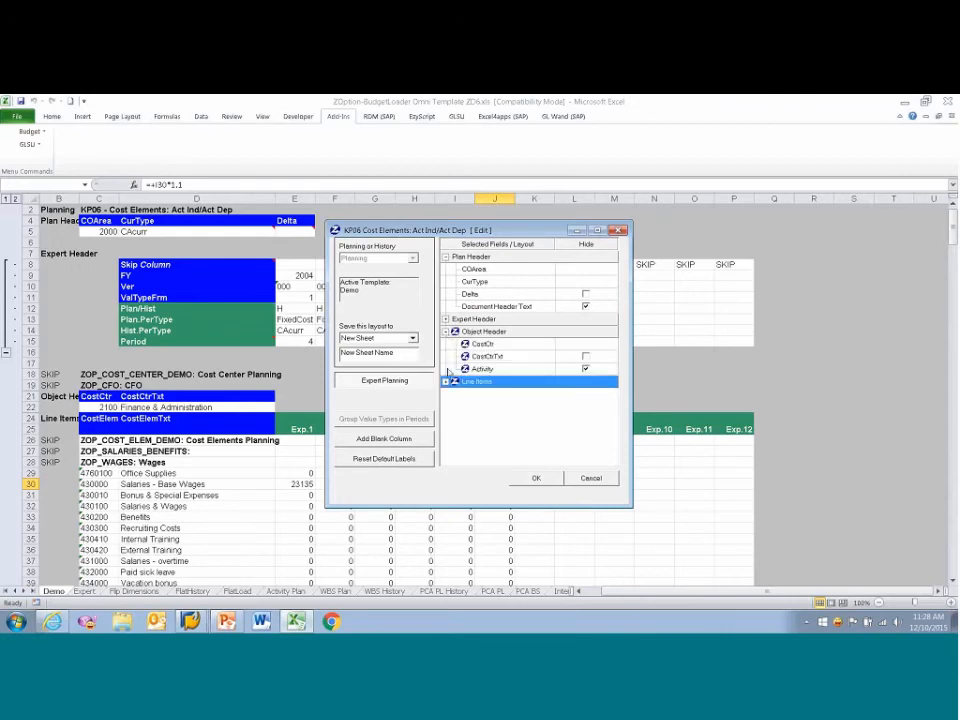
click(446, 382)
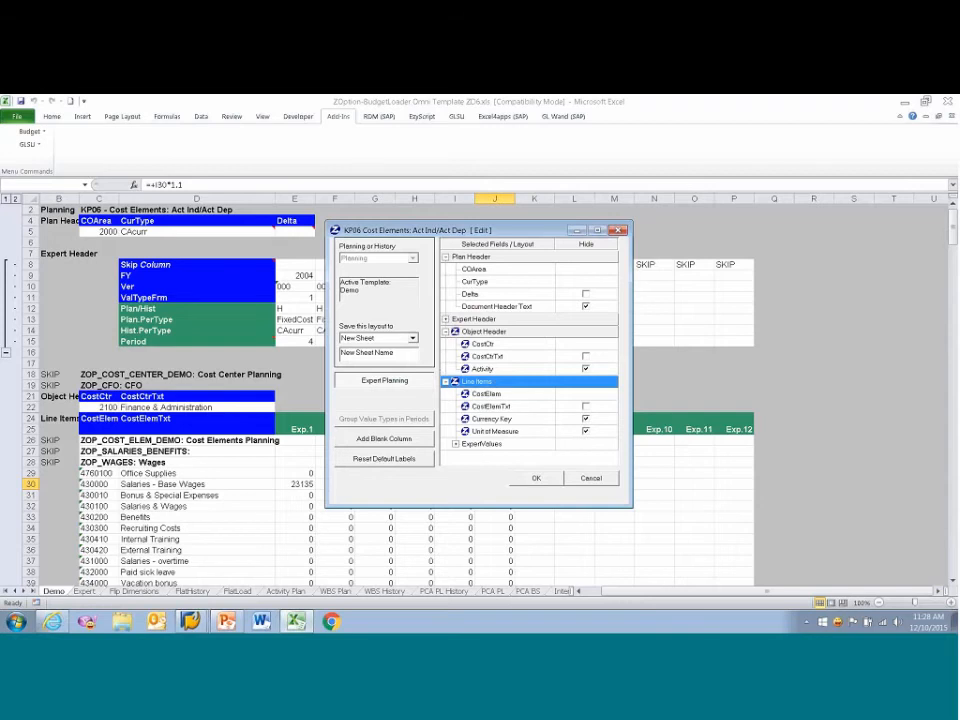
click(385, 342)
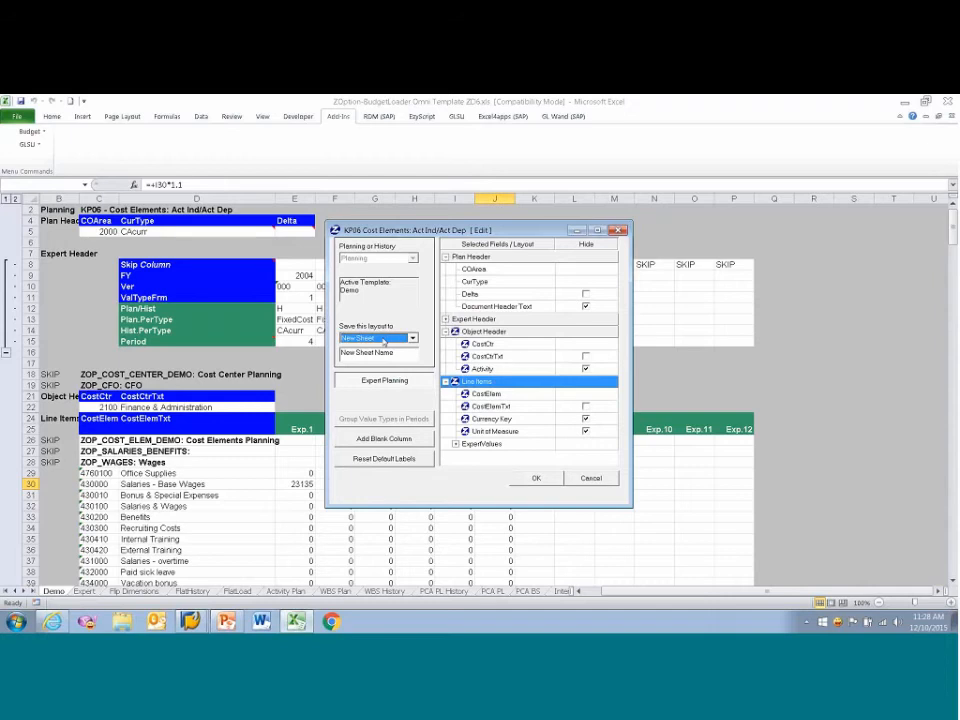
key(Tab)
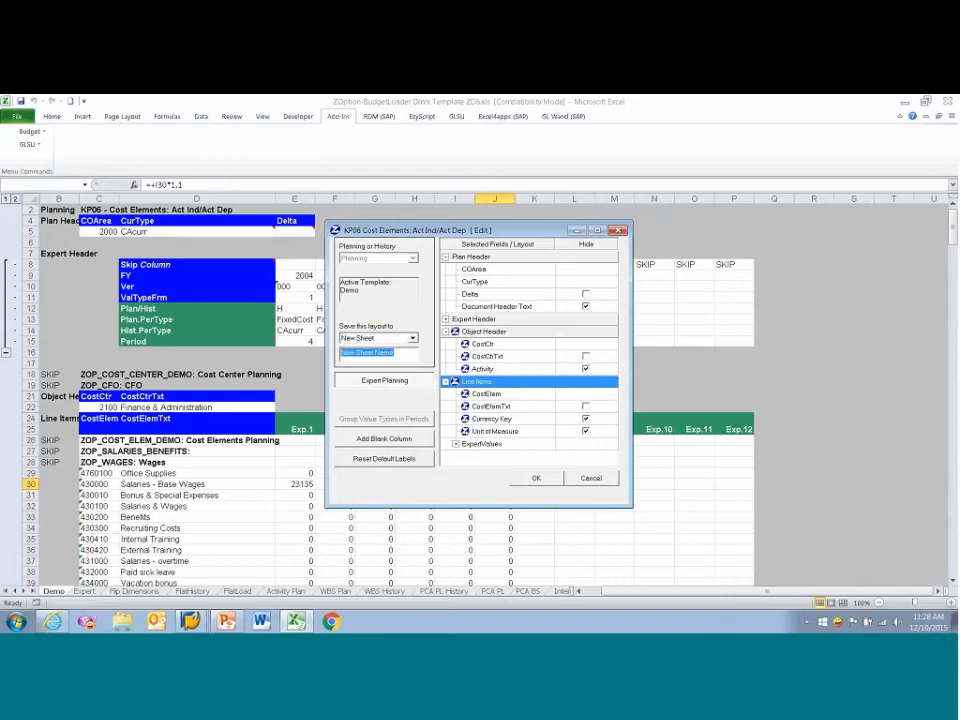
text(Demo 2)
Swap the dimensions by moving CostCtr to Line Items and CostElem to Object Header, accept the warnings, and generate the new layout.
click(511, 345)
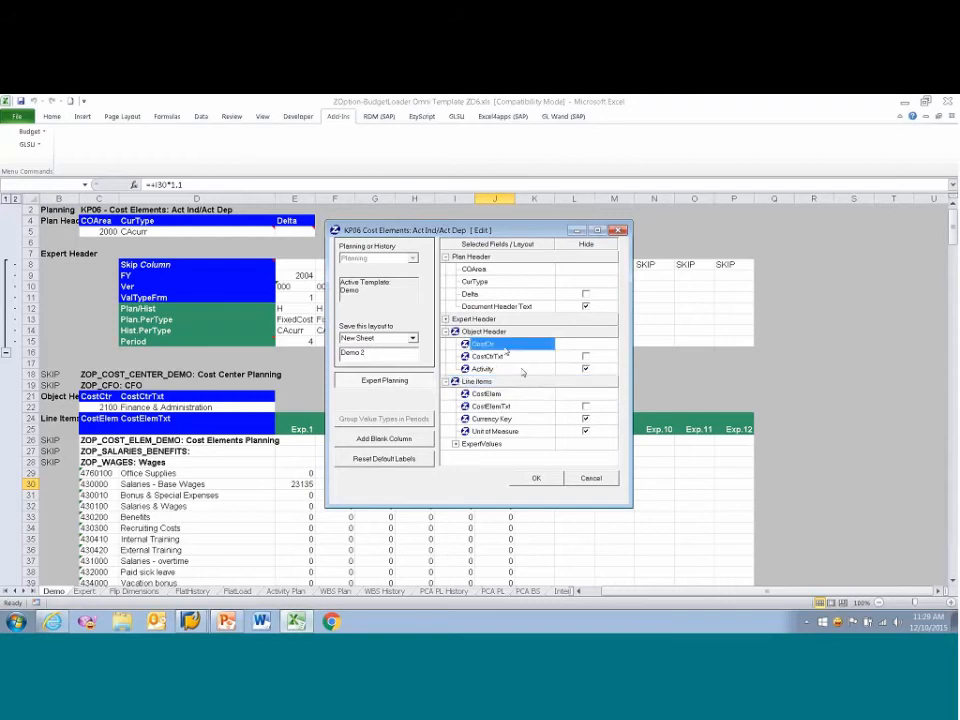
drag(513, 347, 505, 387)
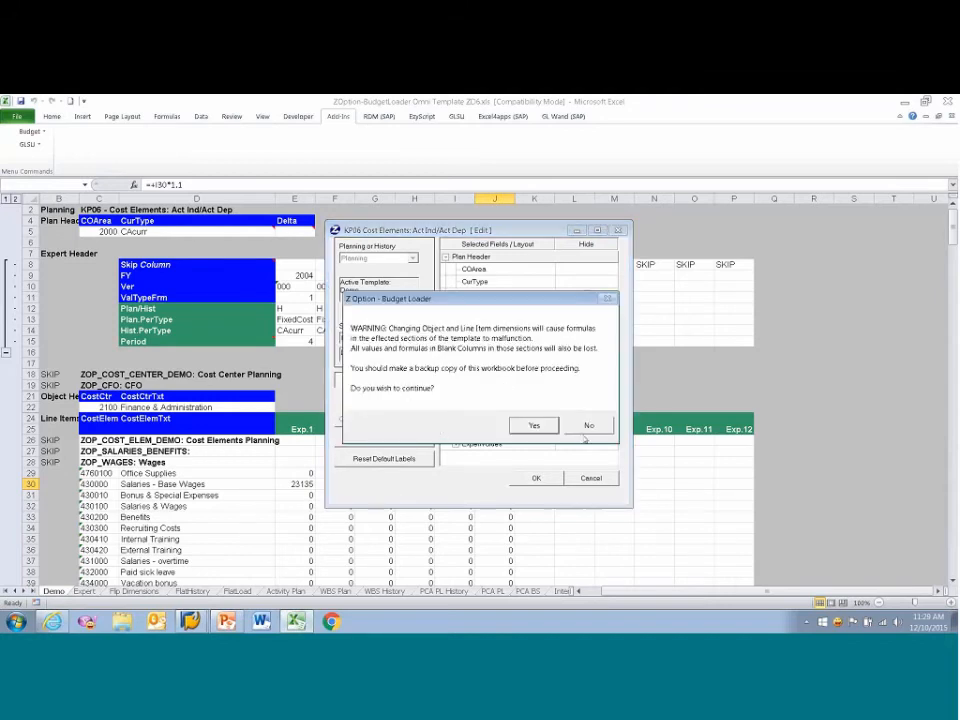
click(536, 425)
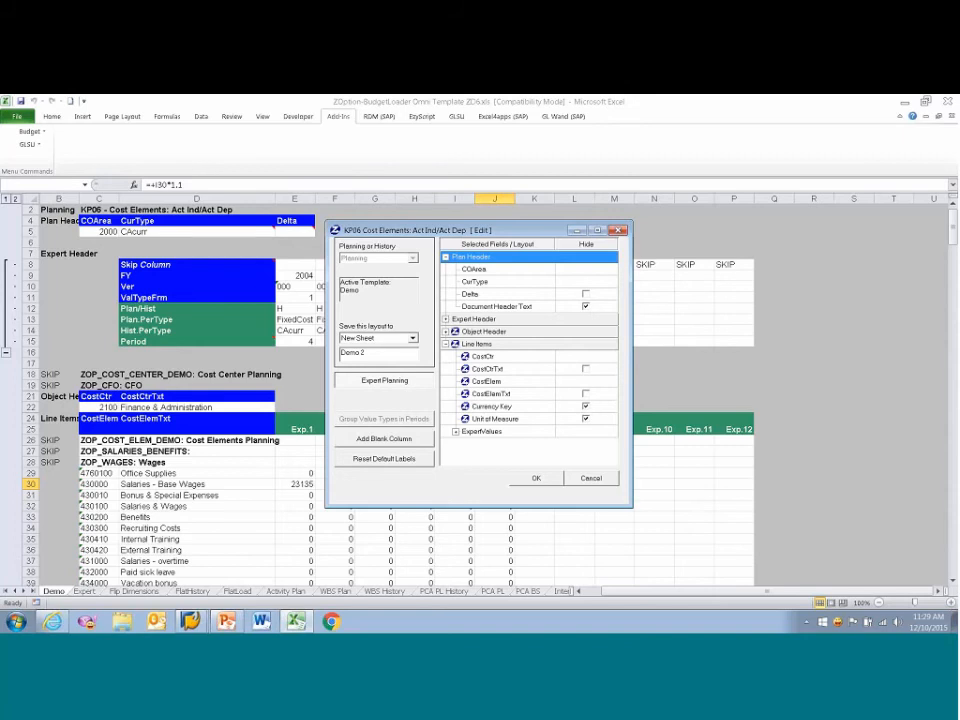
click(512, 383)
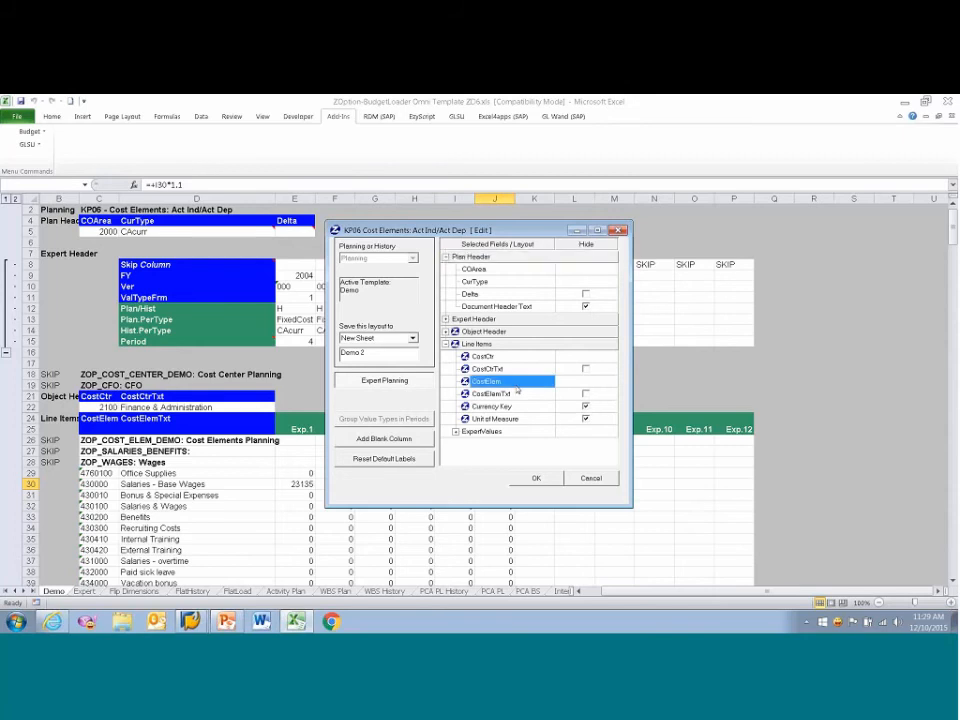
drag(516, 386, 531, 332)
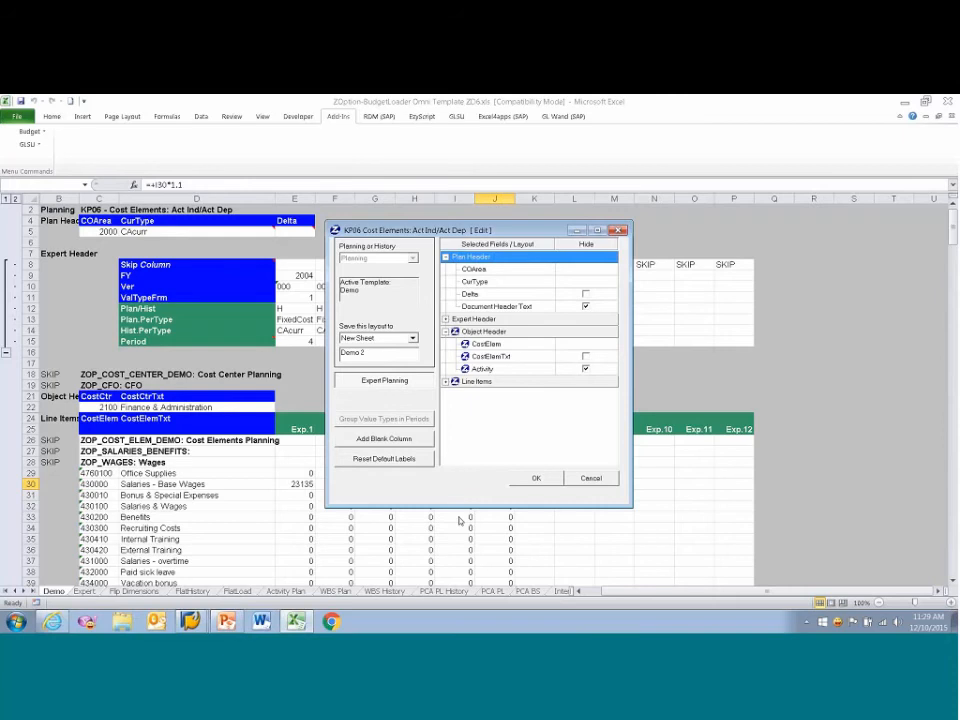
click(536, 480)
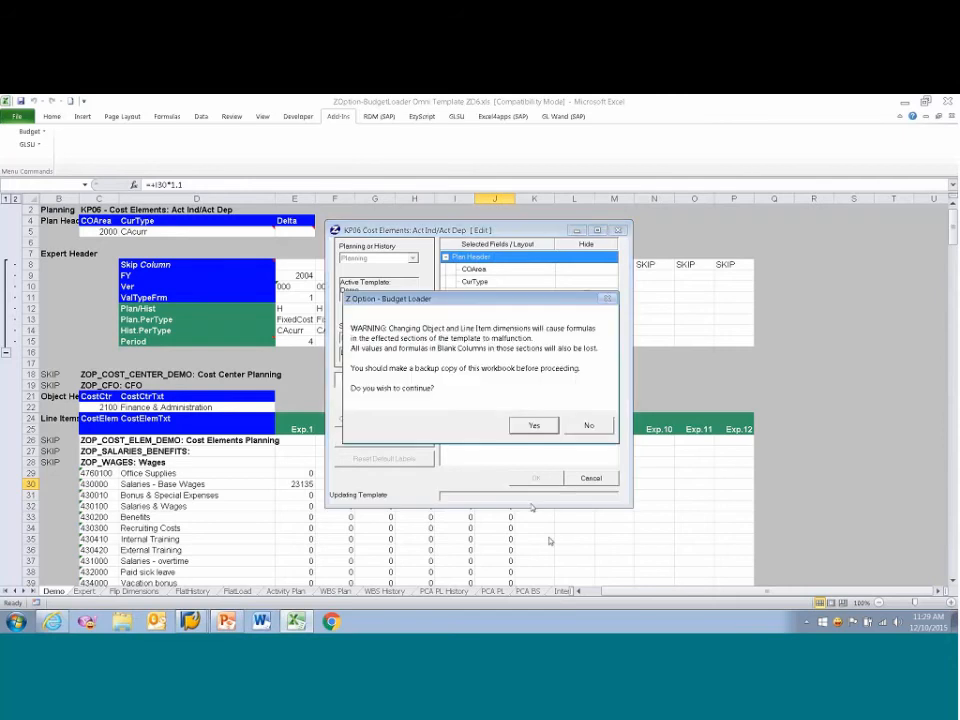
click(534, 426)
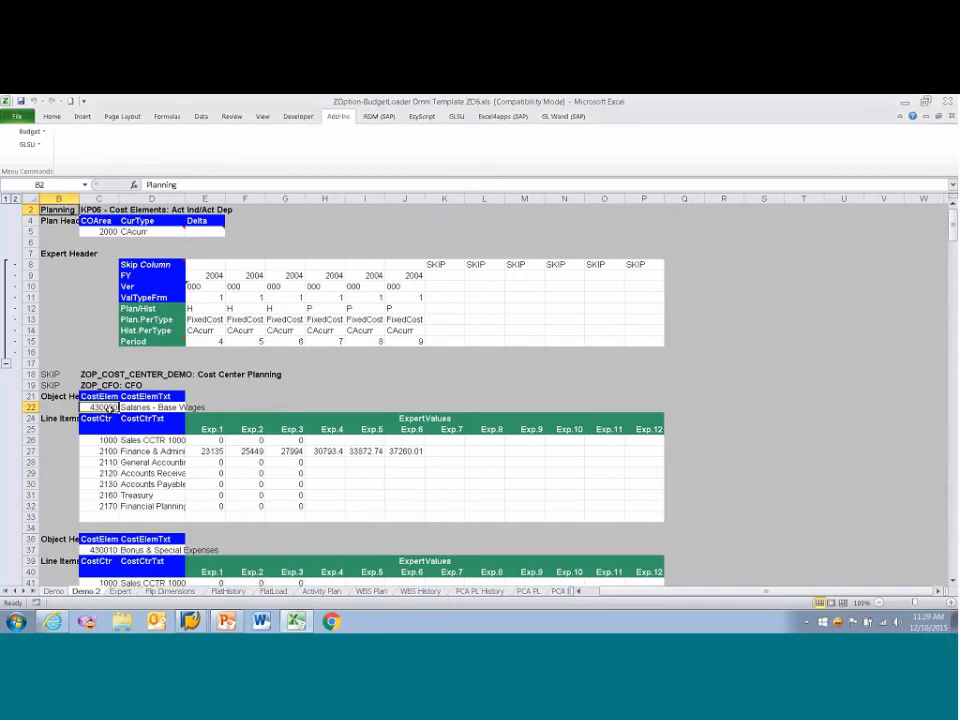
Examine the cost element headers and cost center line items on the Demo 2 sheet and compare them with the Demo sheet.
click(105, 407)
drag(93, 443, 91, 512)
scroll(91, 512, down, 5)
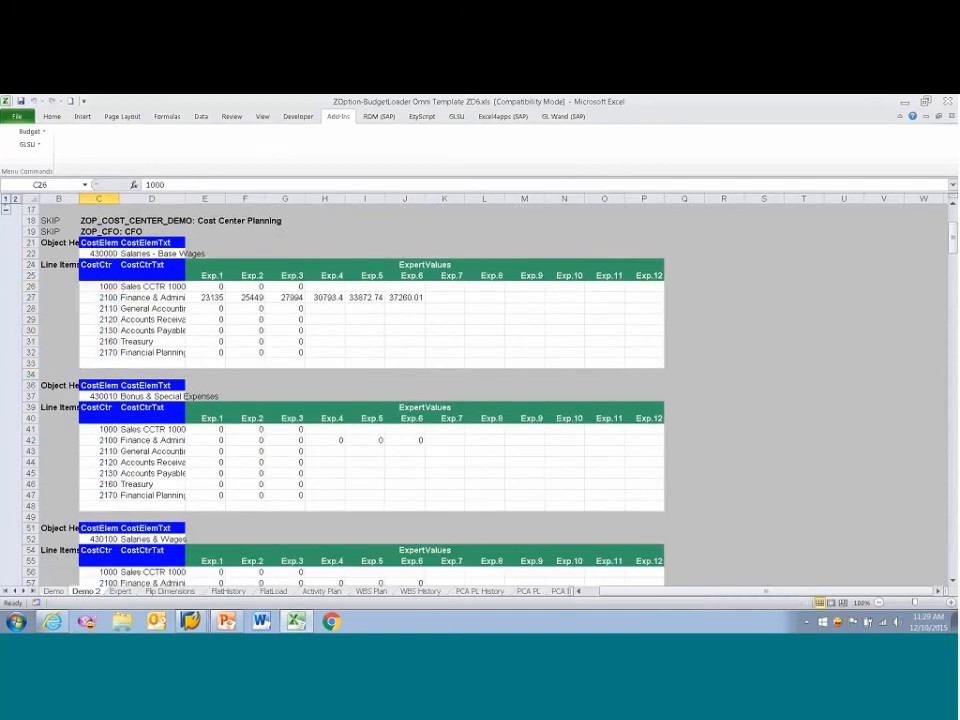
drag(100, 429, 91, 507)
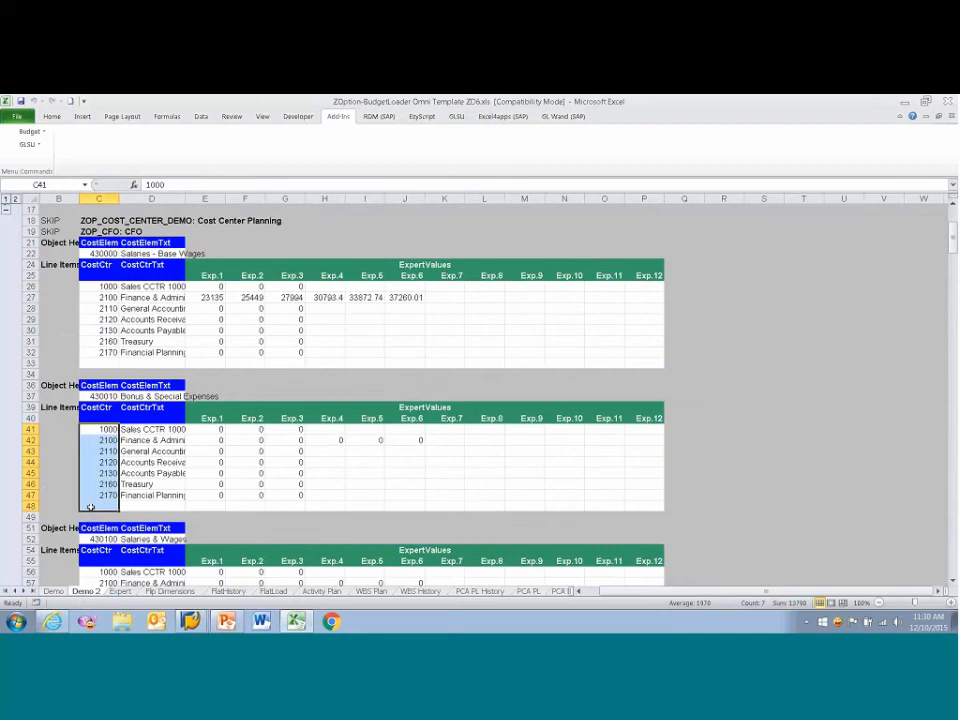
scroll(90, 507, up, 5)
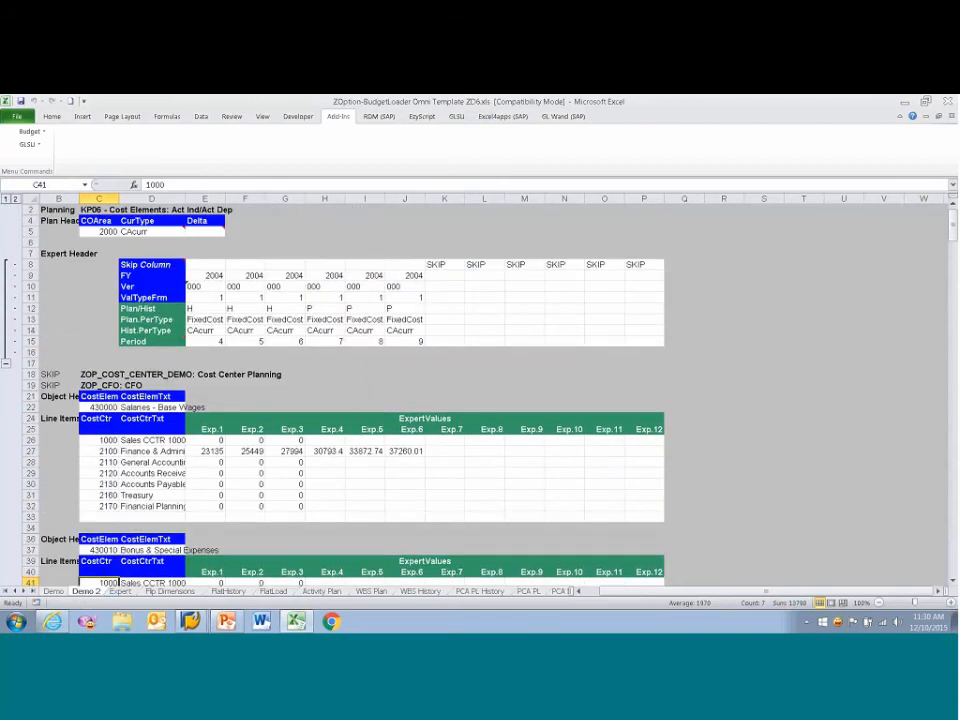
click(56, 592)
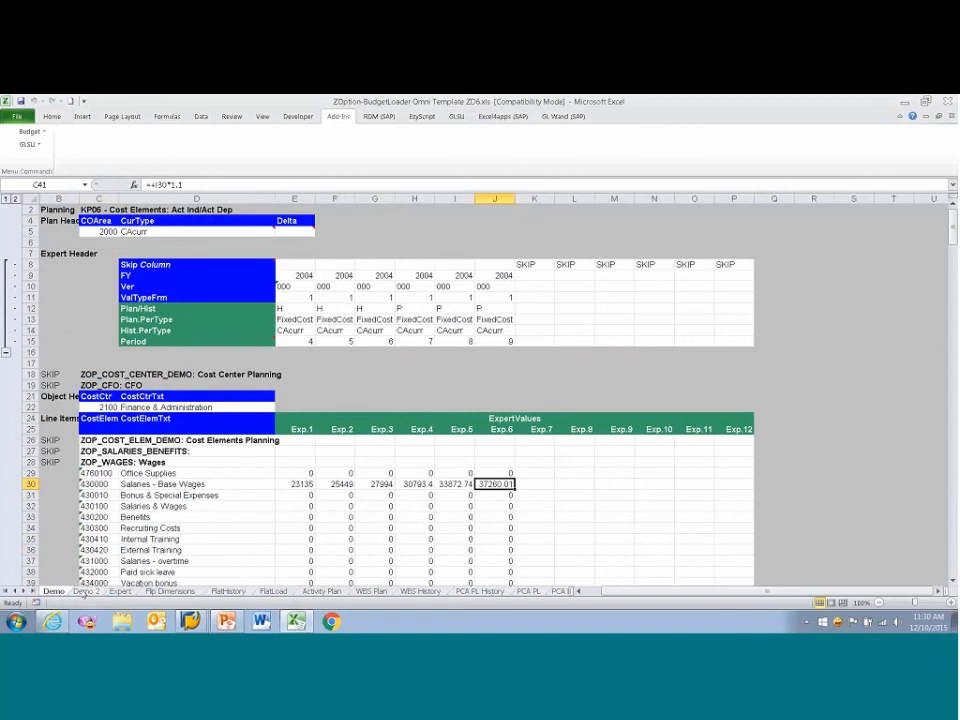
click(86, 592)
mouse_move(133, 341)
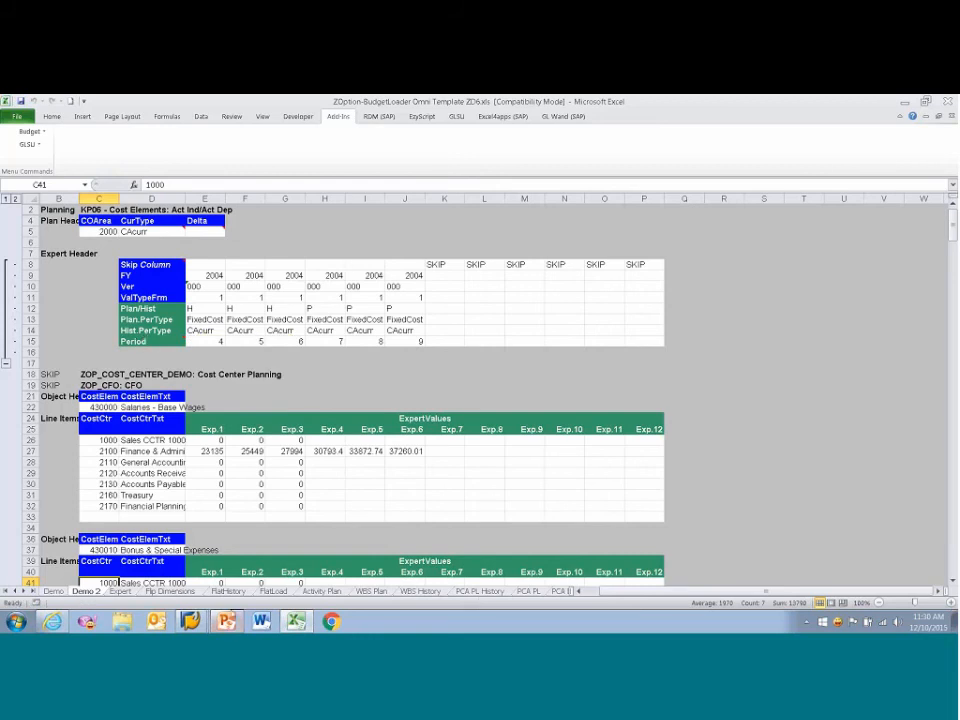
Switch to the PowerPoint presentation and start the slide show from the Q&A slide, Questions & Next Steps.
click(228, 622)
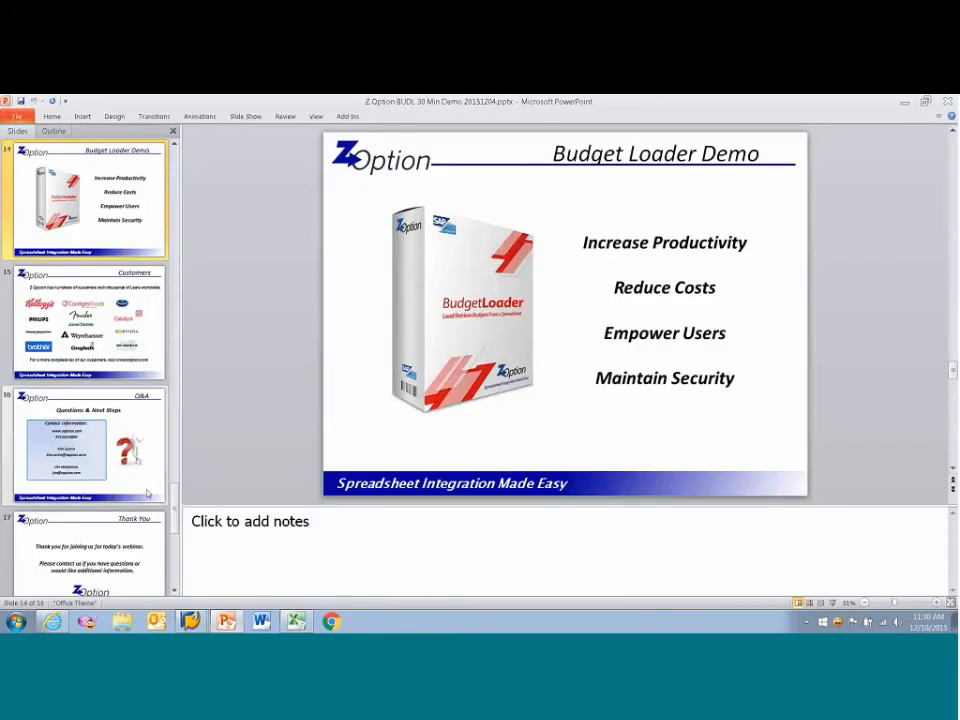
click(107, 482)
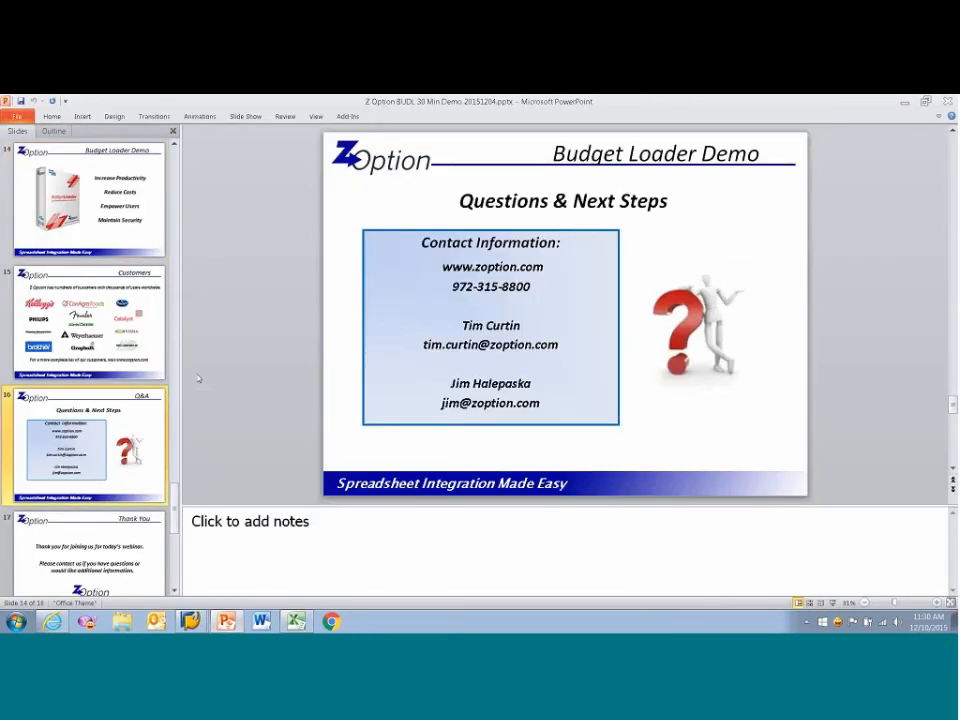
click(245, 116)
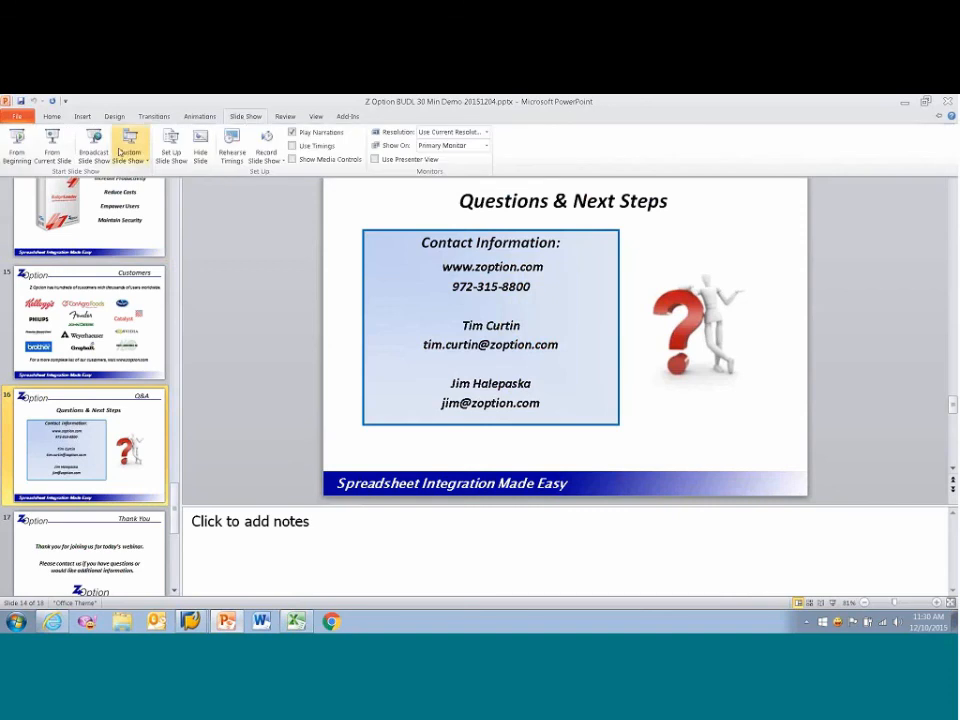
click(52, 147)
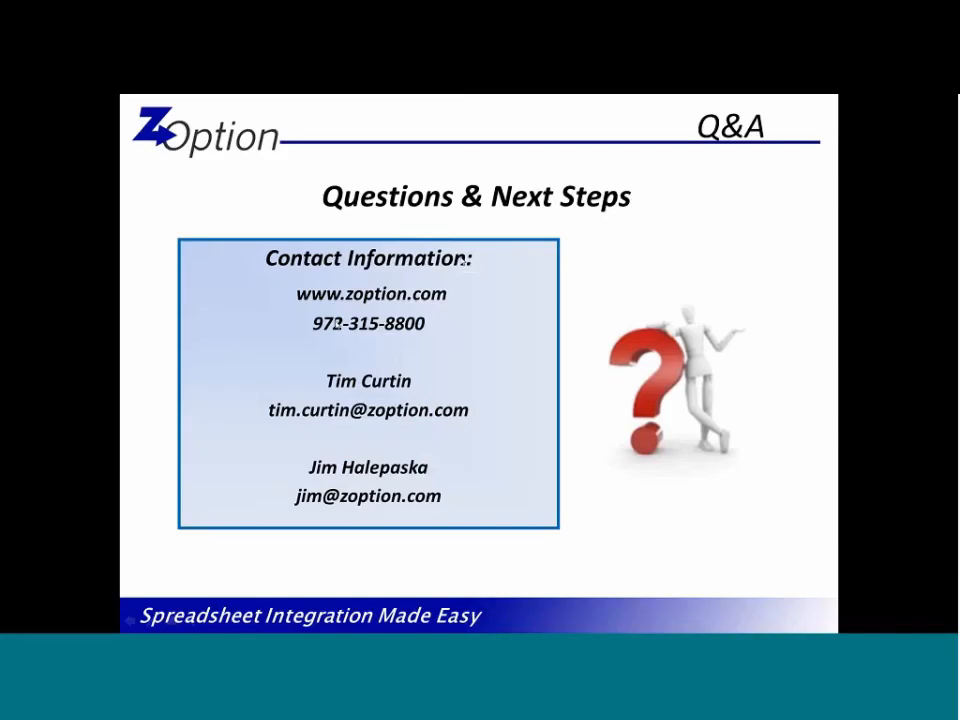